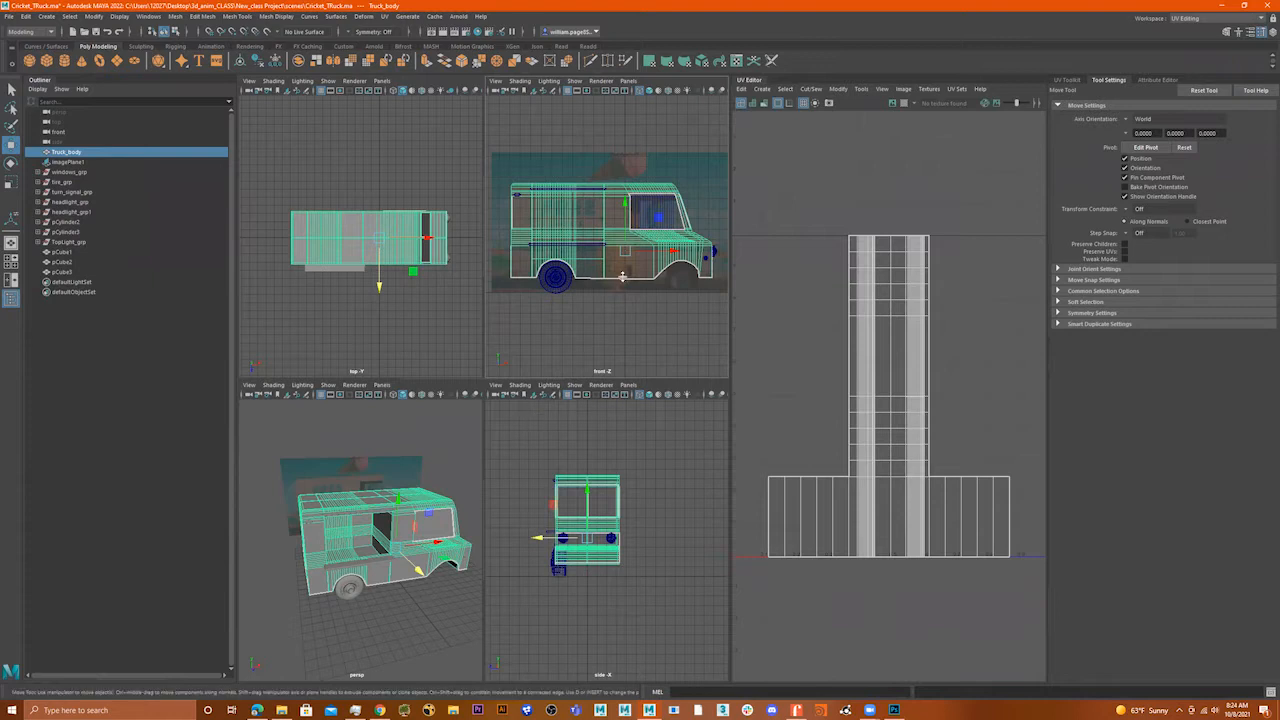
- Apply an Automatic UV projection to the whole Truck_body mesh
alt+drag(428, 503, 434, 485)
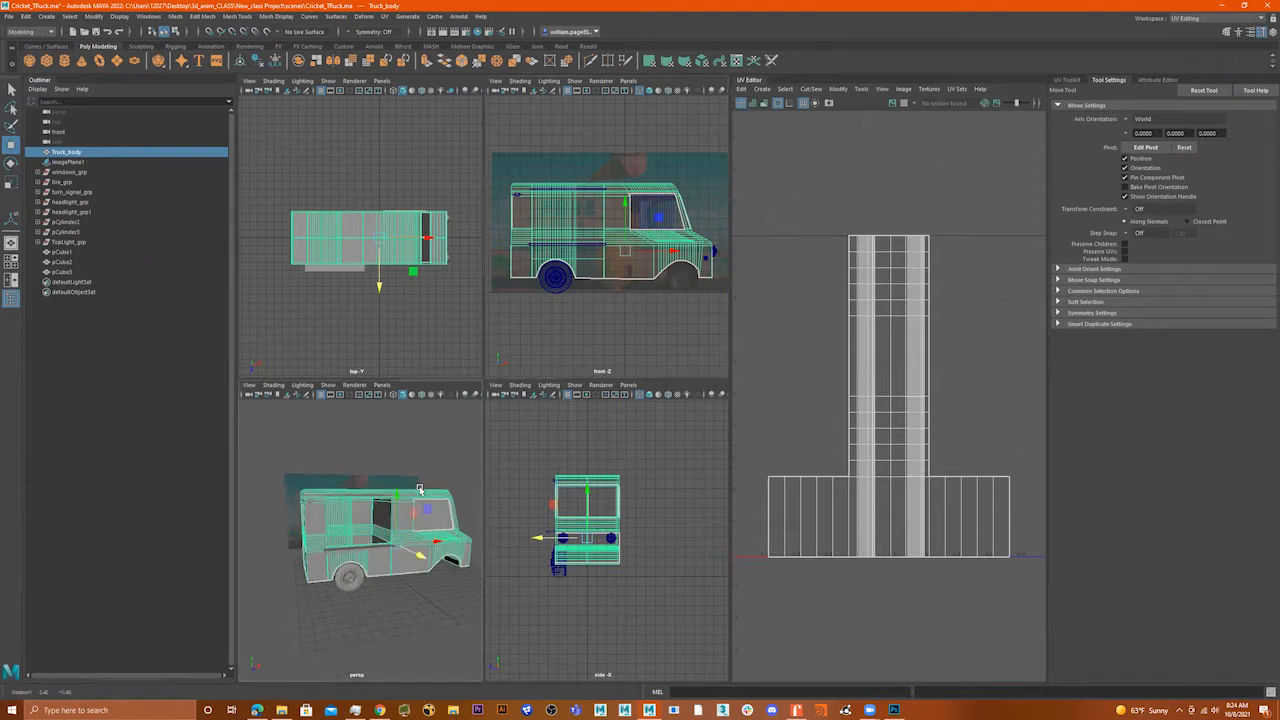
key(space)
alt+right_drag(584, 448, 540, 448)
mouse_move(540, 449)
alt+mouse_down()
mouse_move(531, 397)
mouse_move(545, 425)
alt+mouse_up()
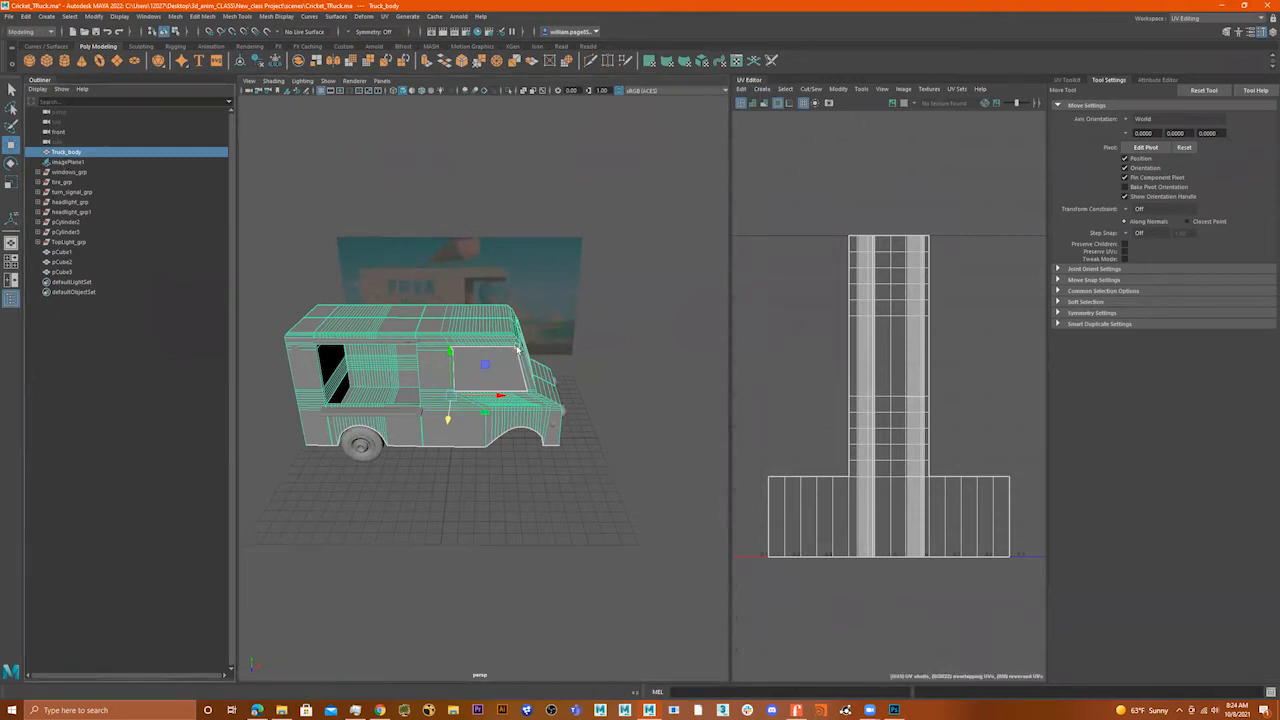
right_drag(451, 339, 557, 251)
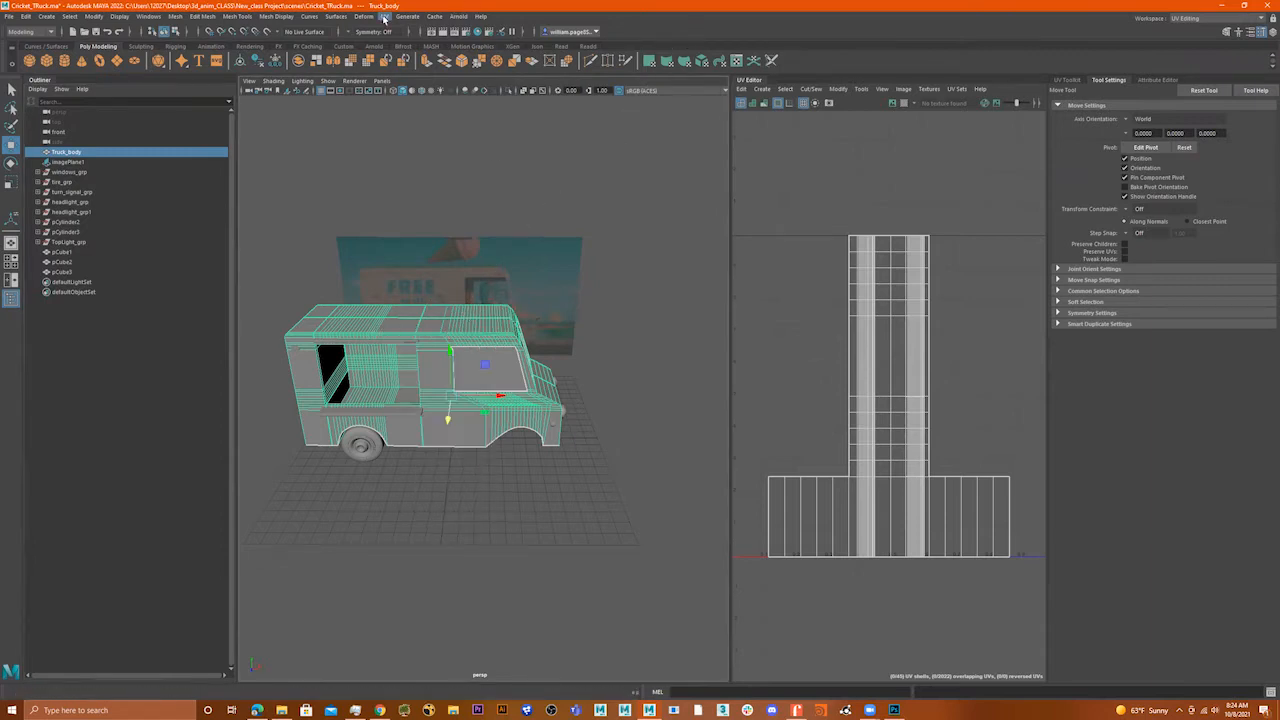
click(384, 17)
click(426, 77)
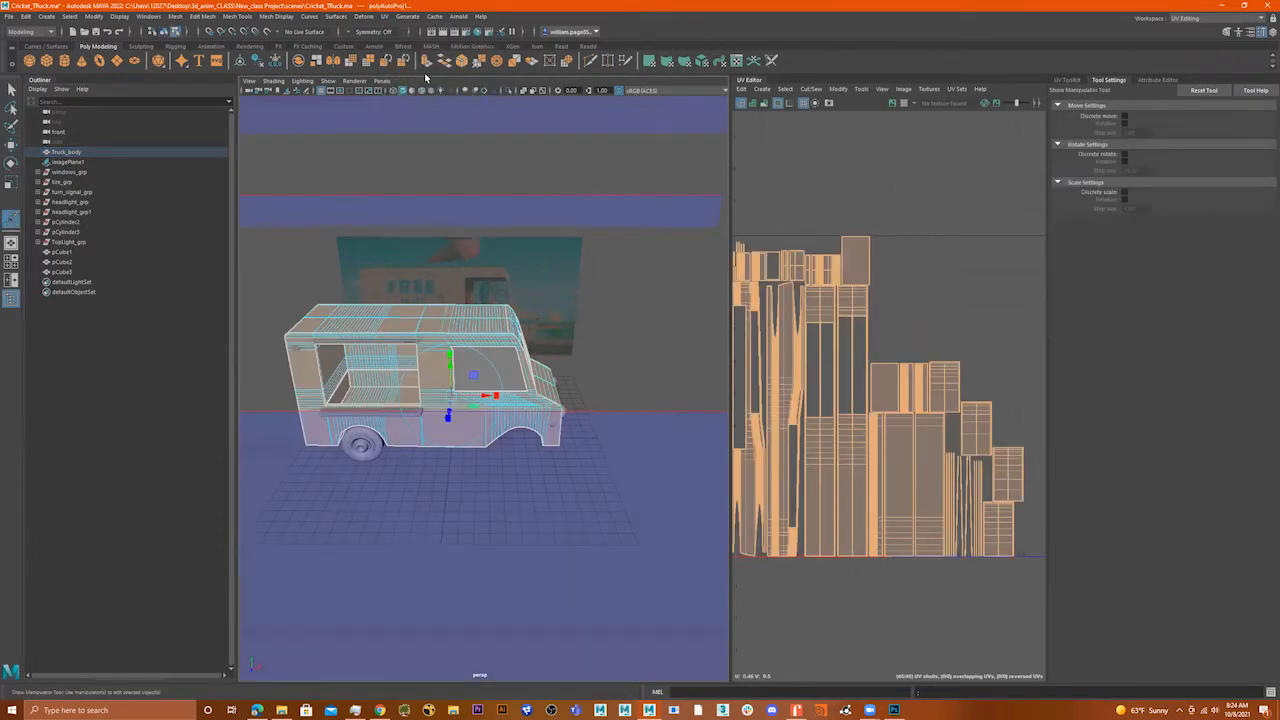
- Enlarge the UV Editor beside the perspective view so the whole shell layout has more room
alt+right_drag(904, 336, 845, 337)
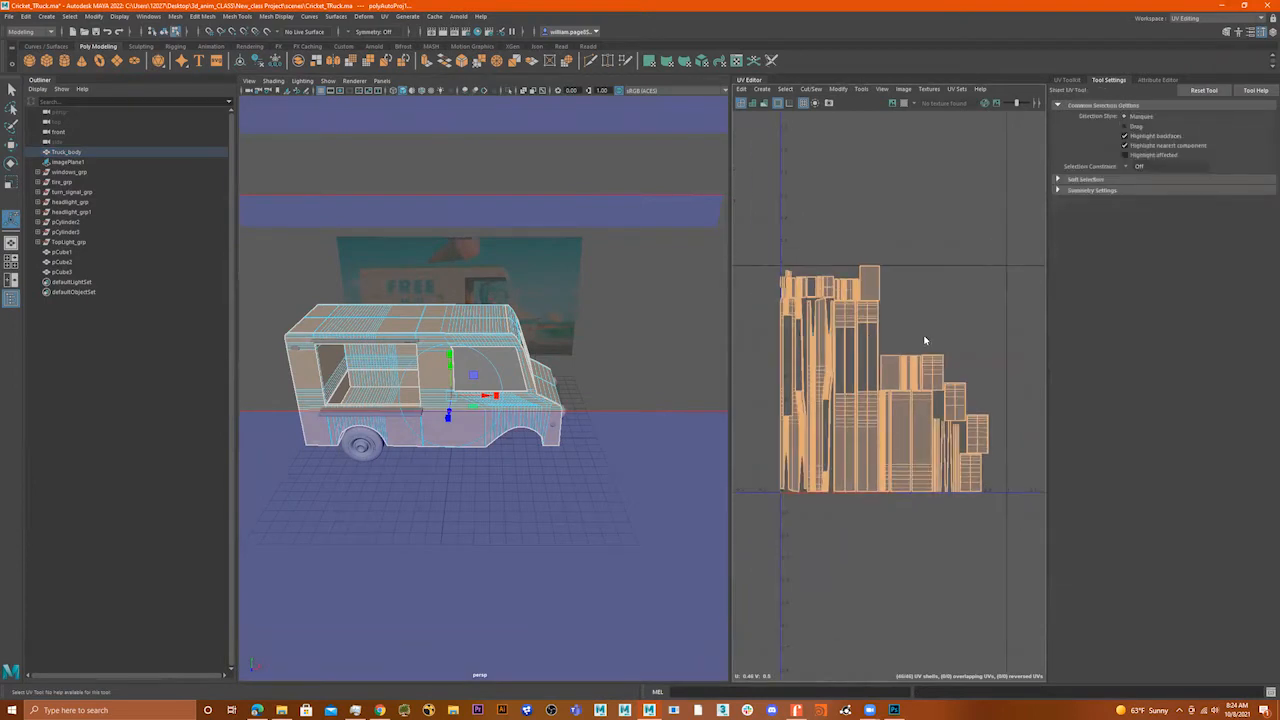
key(space)
key(space)
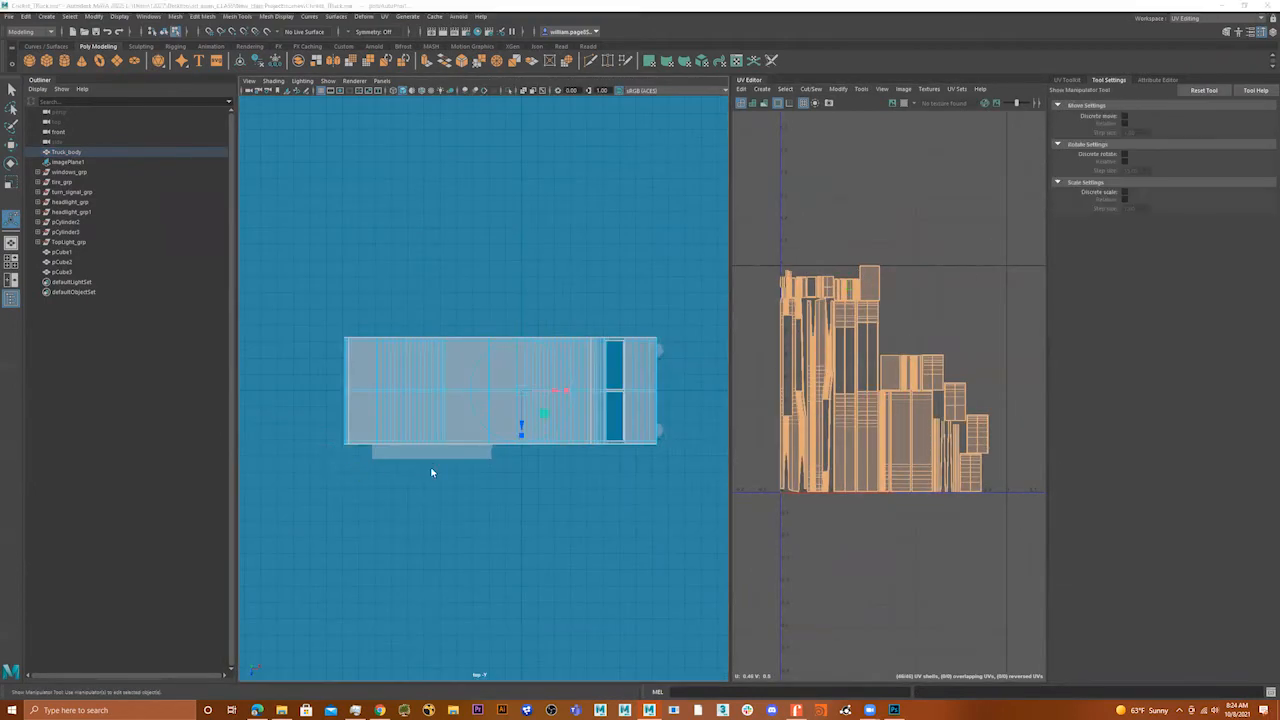
key(space)
key(space)
alt+middle_drag(861, 343, 869, 334)
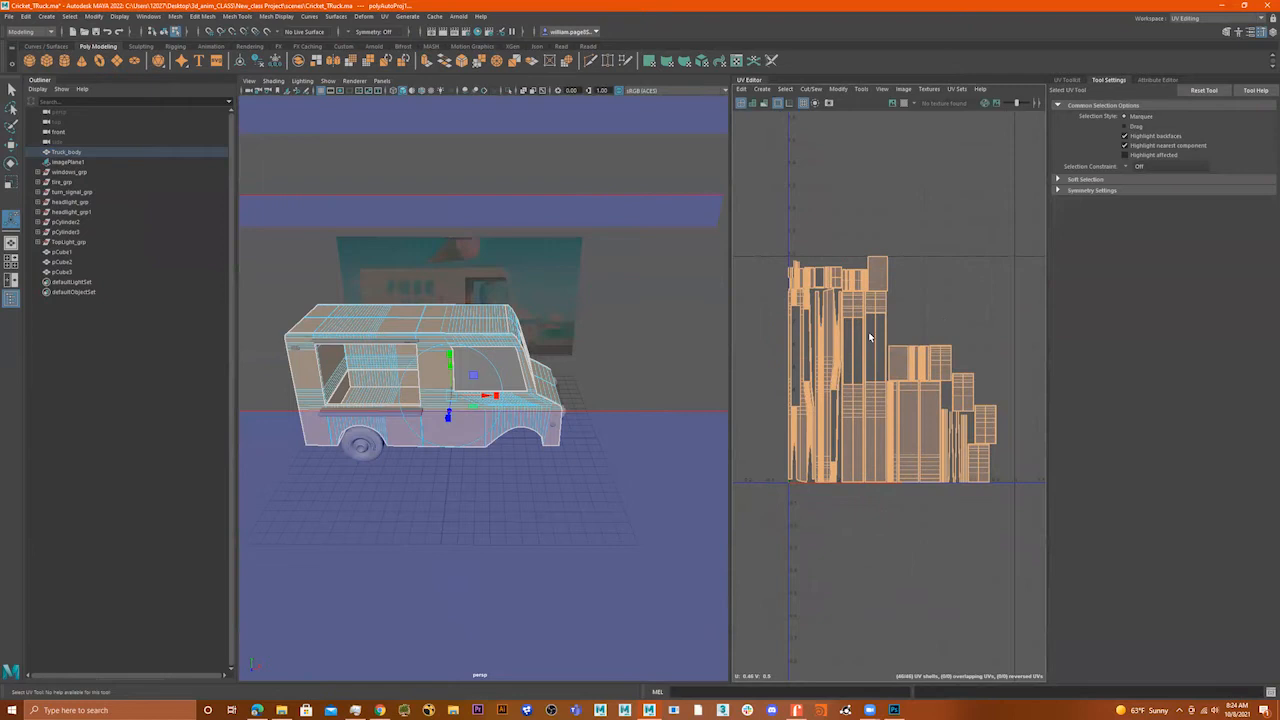
drag(731, 345, 599, 328)
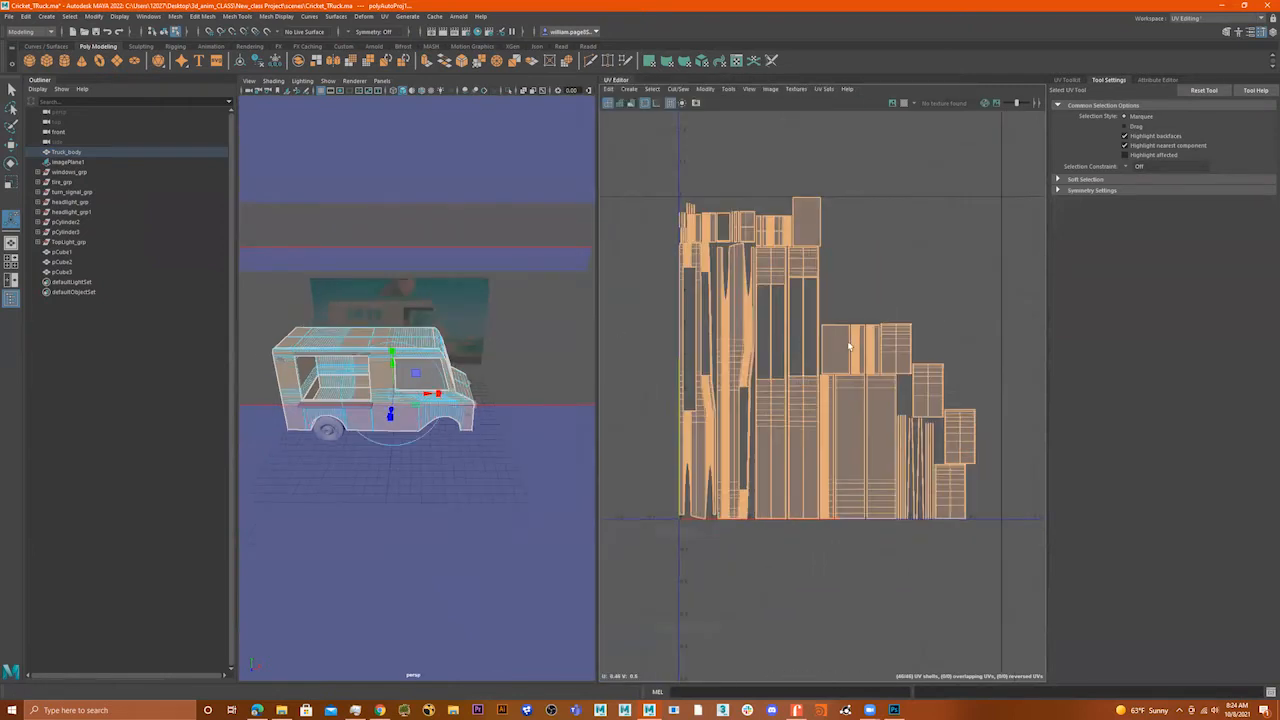
scroll(819, 348, up, 2)
scroll(303, 356, up, 4)
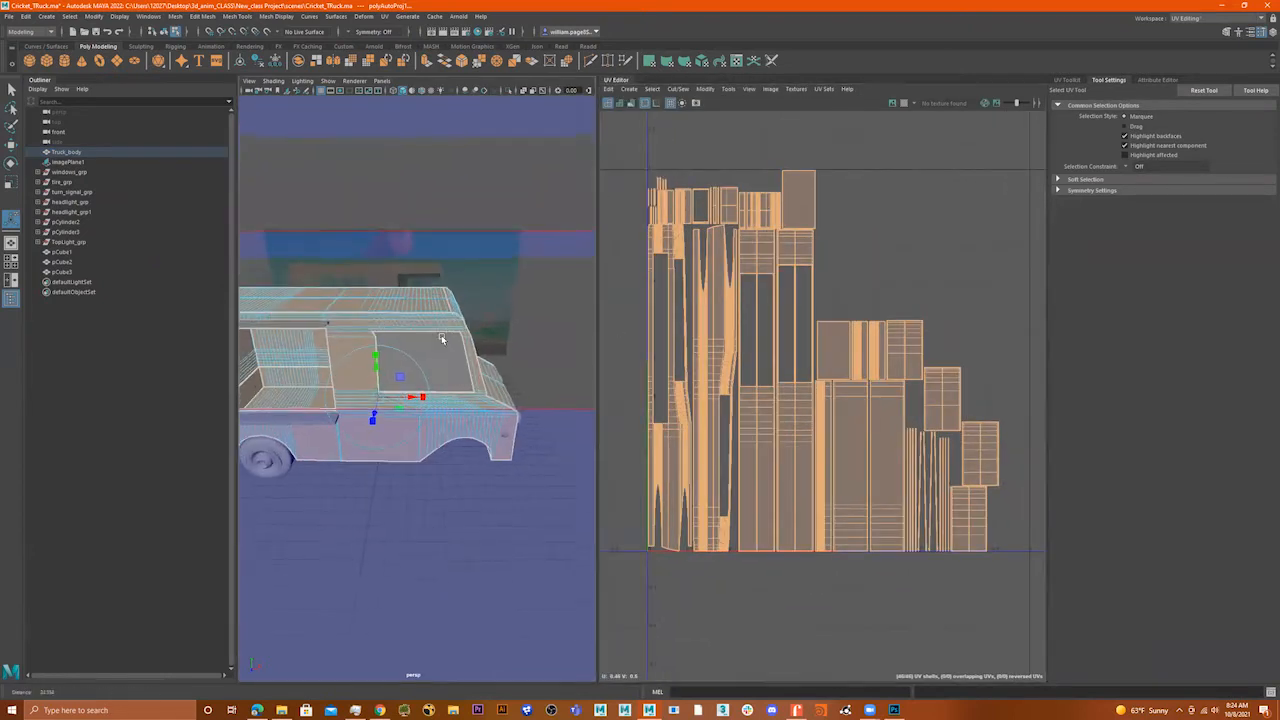
- Select the two UV shells of the truck's outer sides and move them straight up into the empty tile above the layout
click(289, 335)
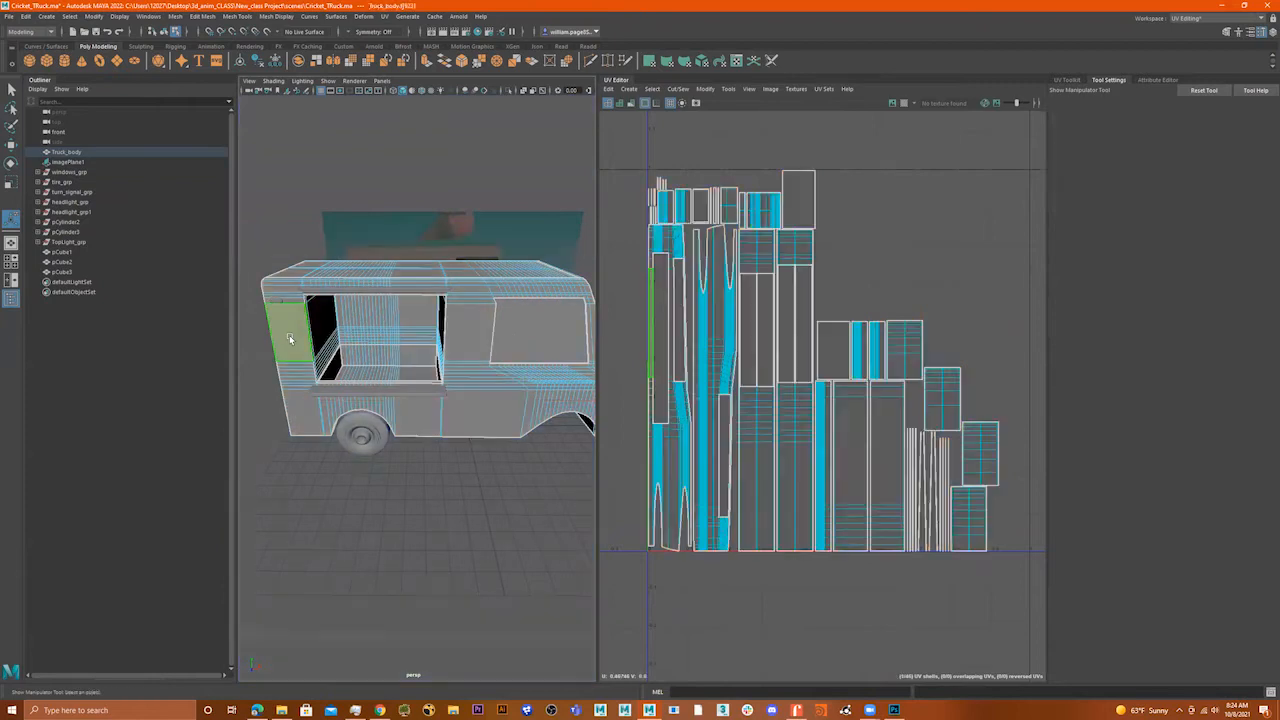
click(654, 451)
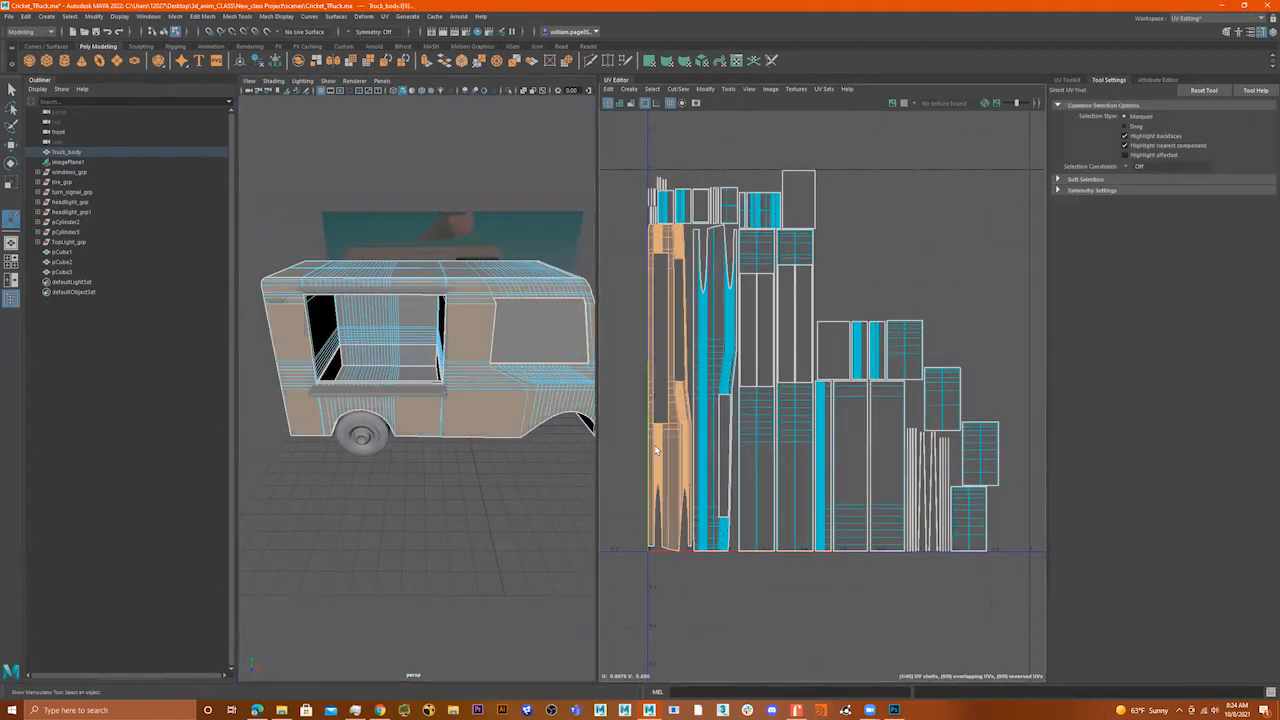
click(294, 328)
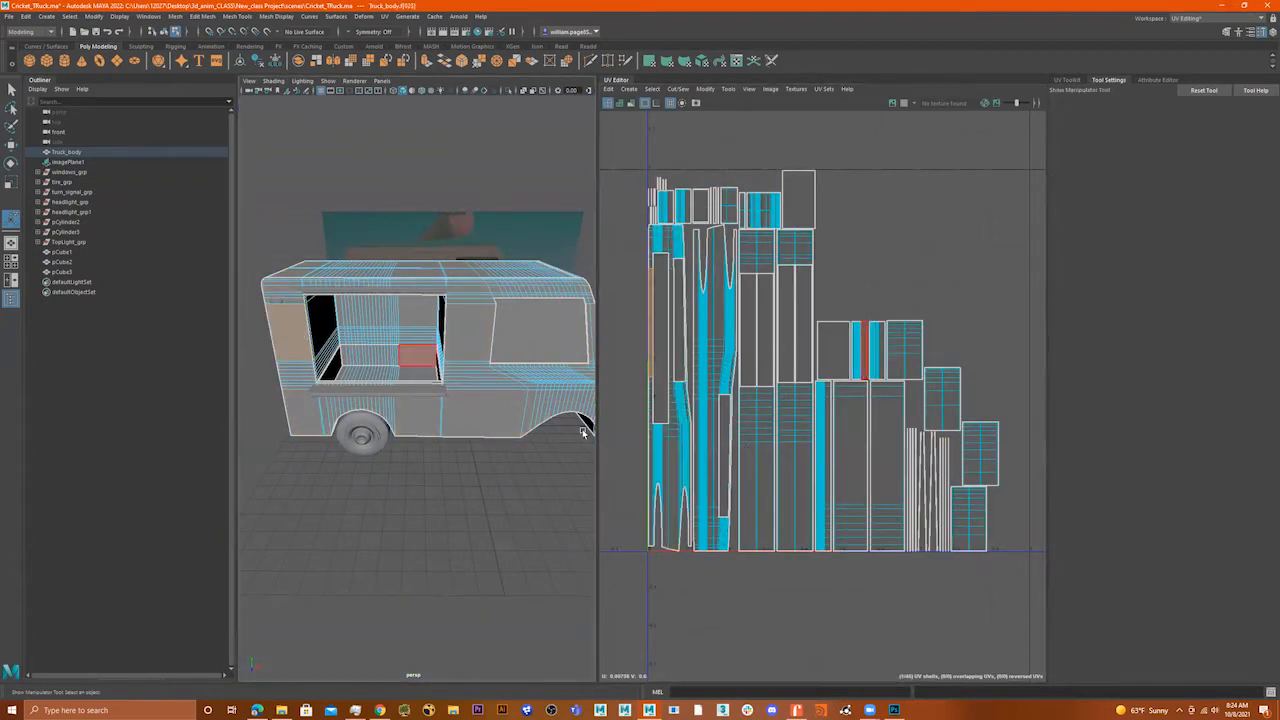
click(660, 454)
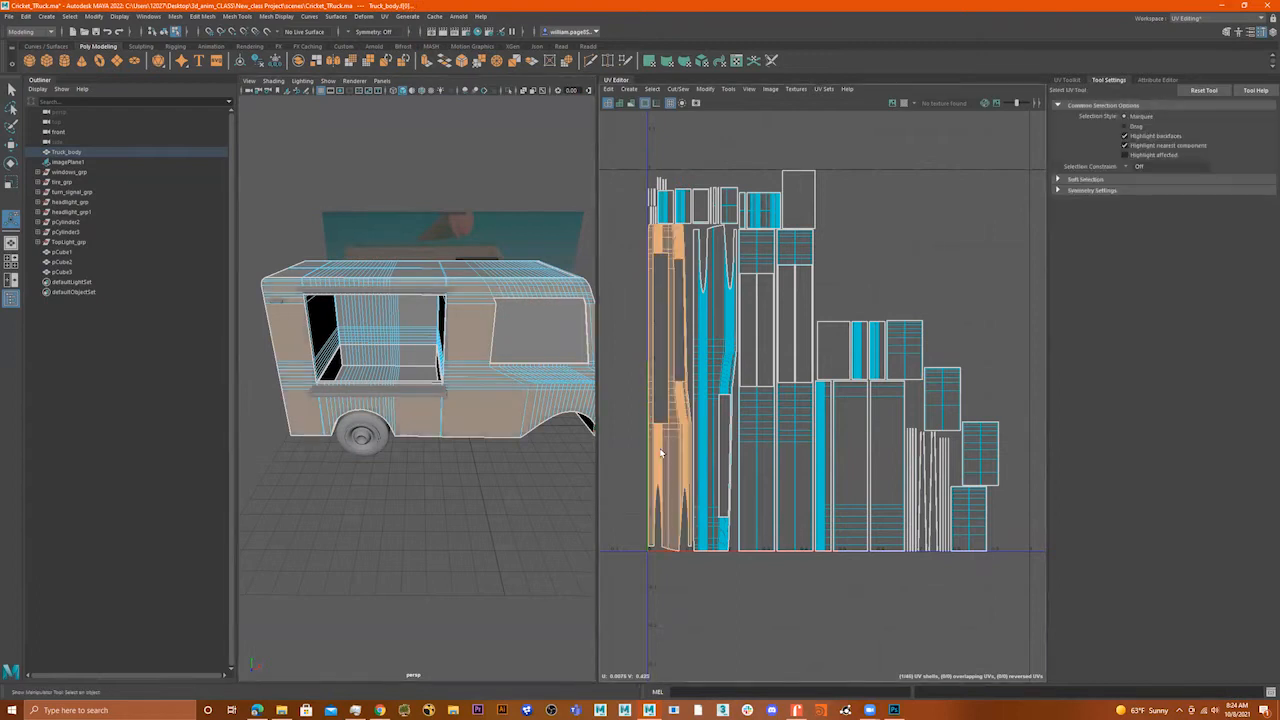
shift+click(708, 363)
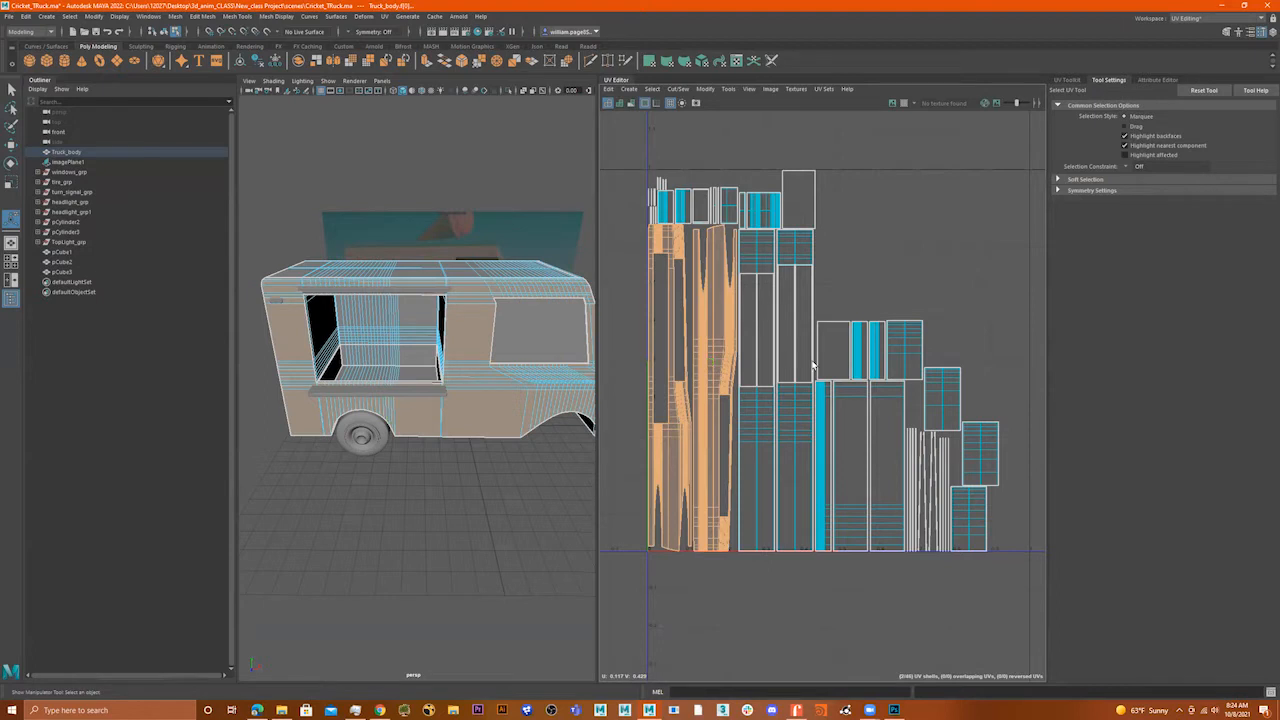
scroll(812, 366, down, 3)
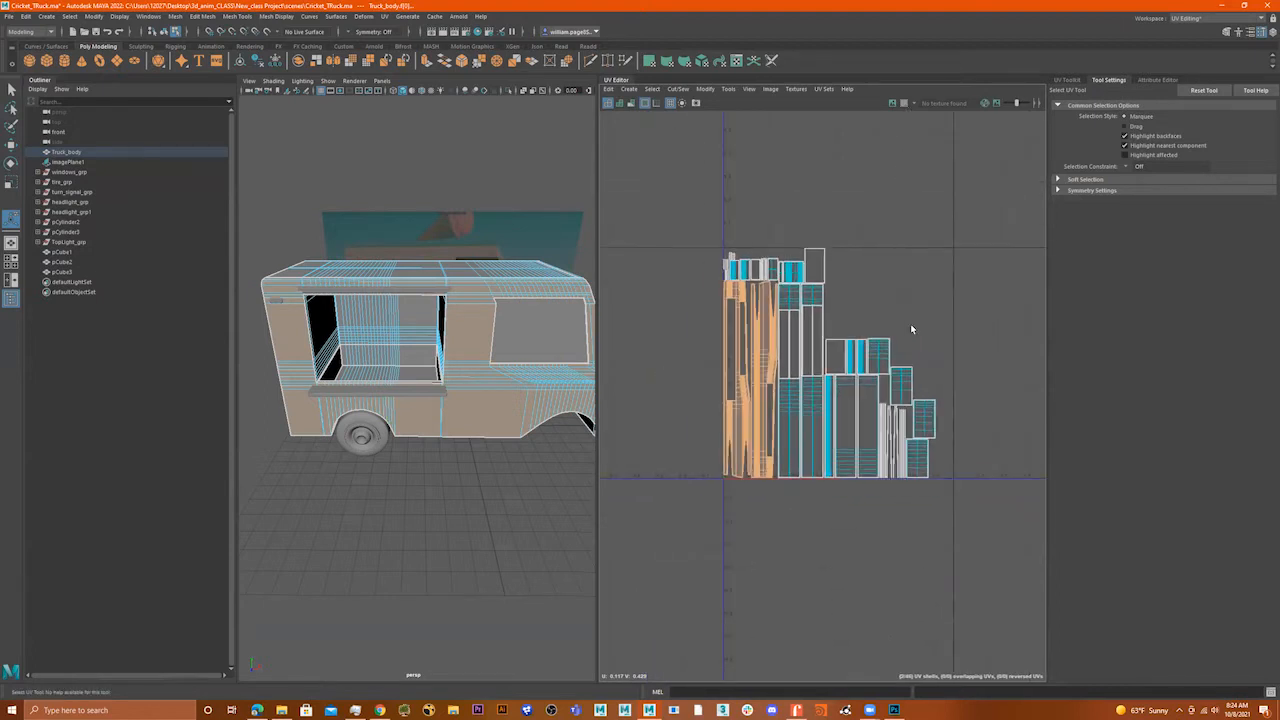
alt+middle_drag(890, 343, 952, 340)
alt+drag(453, 349, 414, 338)
key(t)
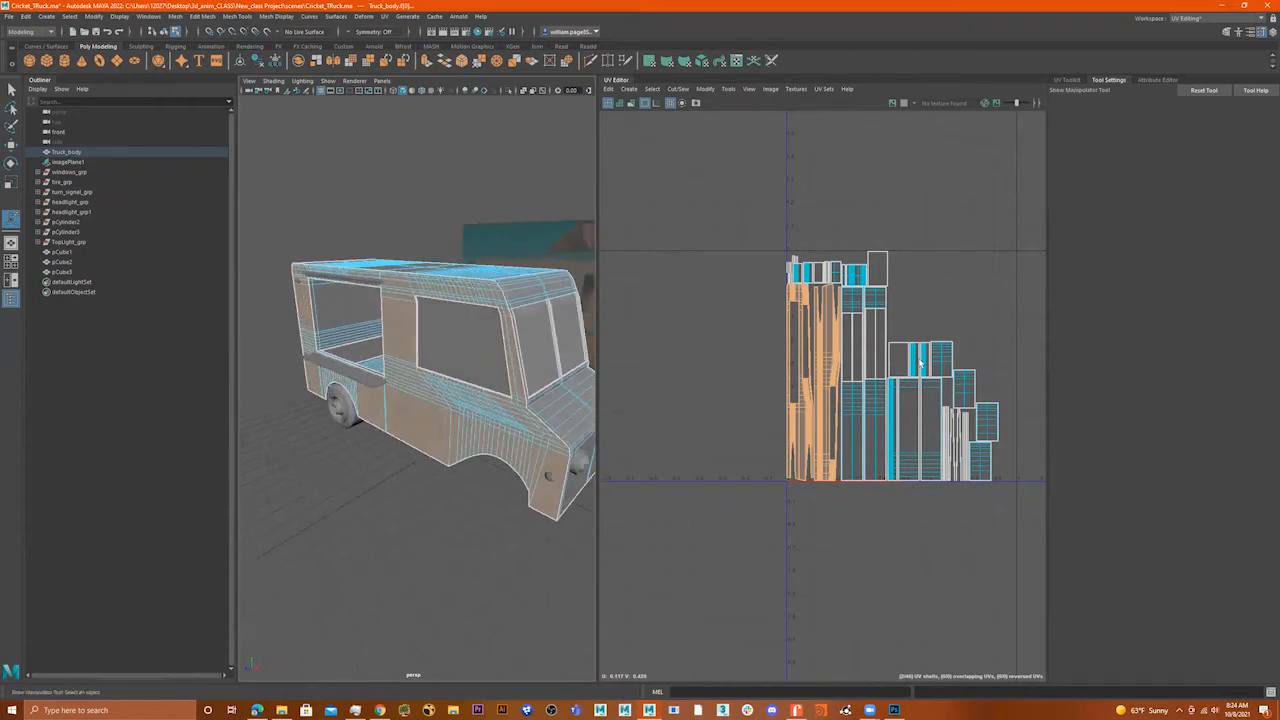
key(w)
drag(810, 312, 819, 67)
alt+middle_drag(821, 244, 815, 445)
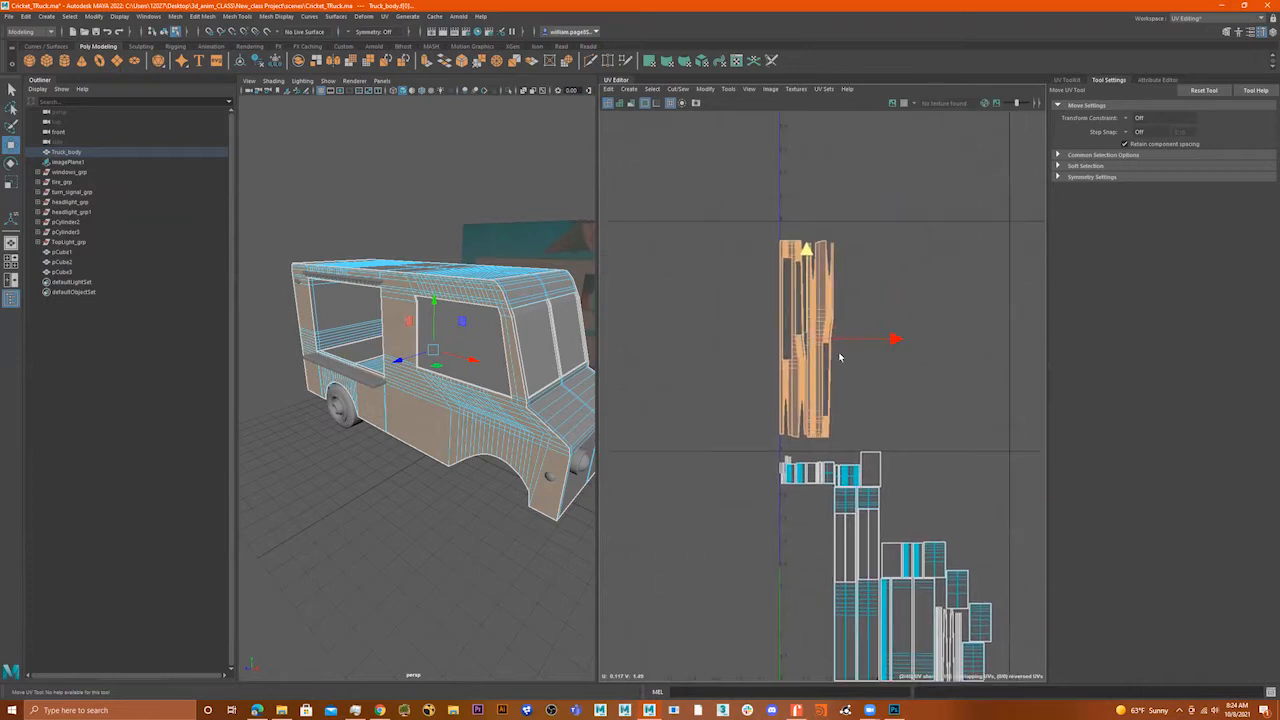
- Display the checker map on the truck body and inspect its distortion around the model
click(904, 103)
alt+drag(480, 300, 676, 305)
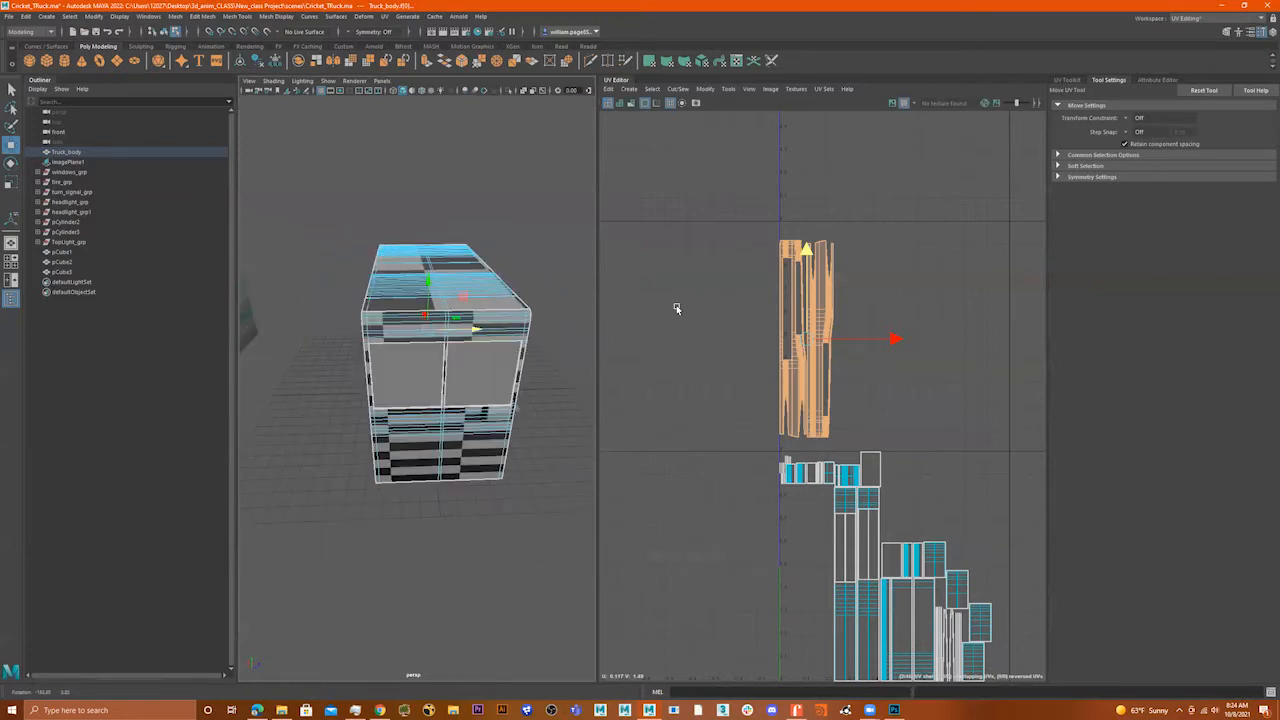
alt+drag(503, 350, 417, 342)
key(4)
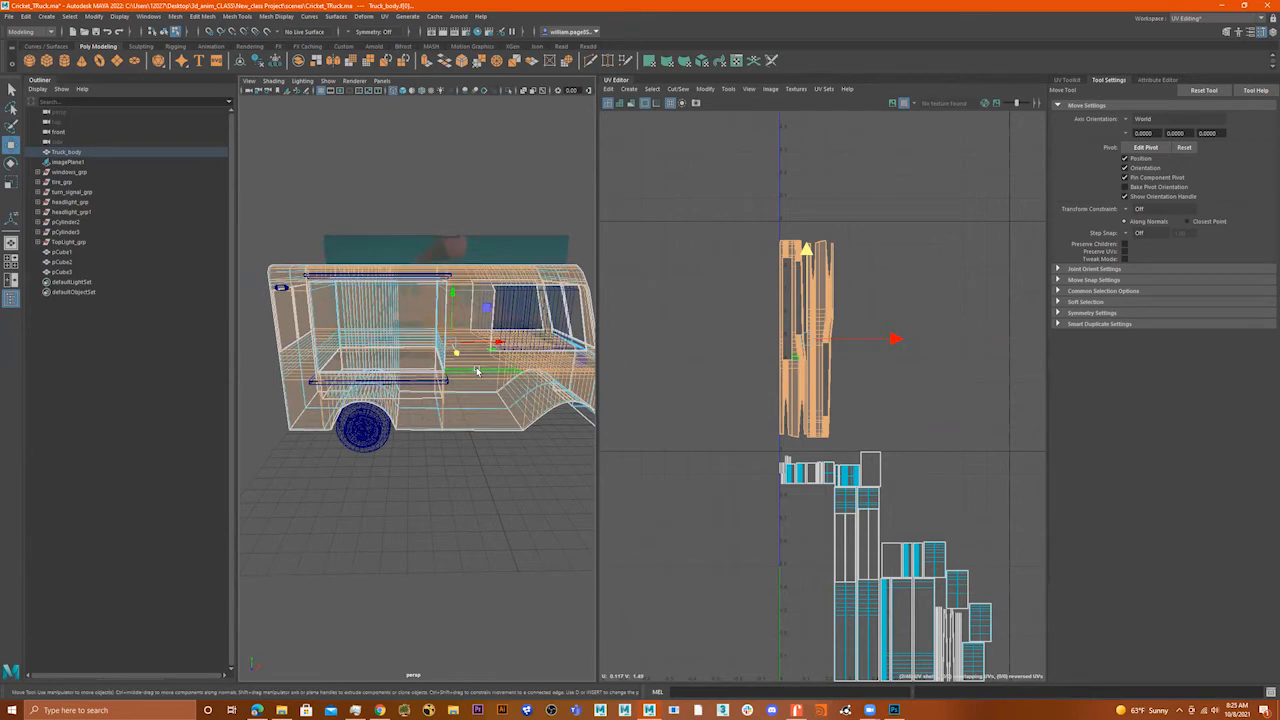
key(5)
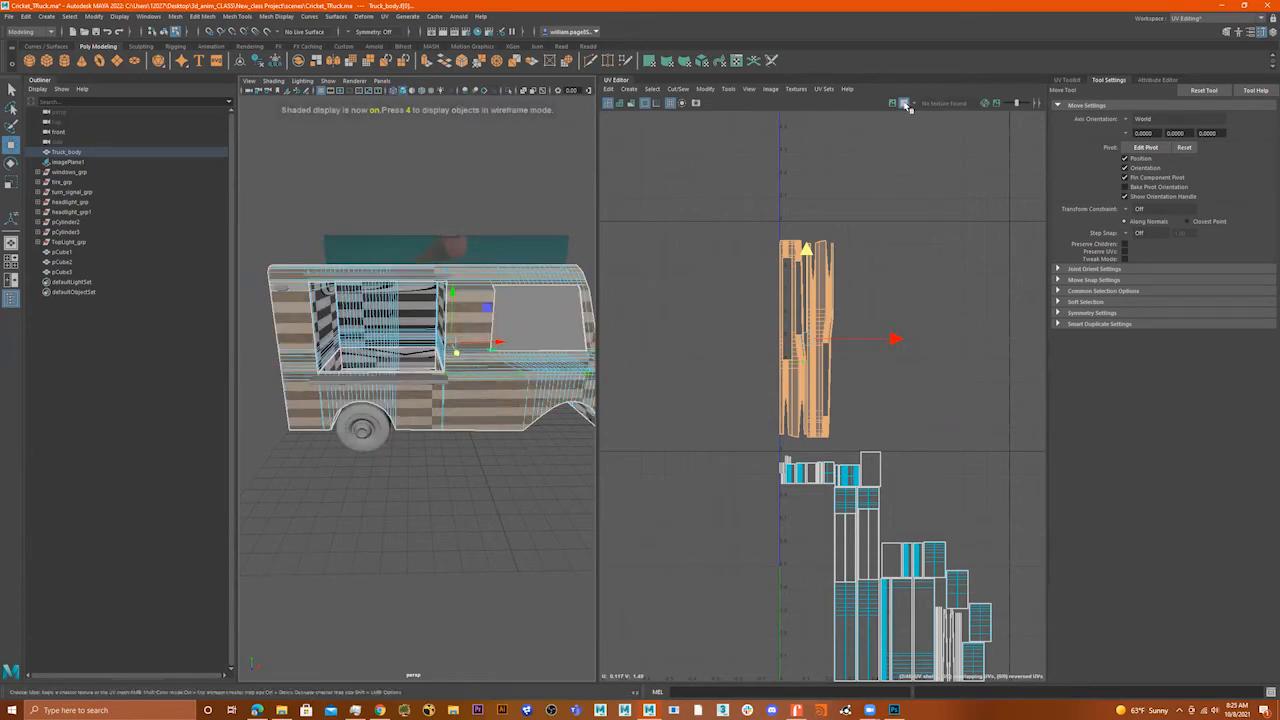
- Scale the two side shells horizontally in UV space until their outlines take on the truck's side proportions
key(r)
drag(883, 340, 1279, 347)
alt+drag(460, 375, 454, 353)
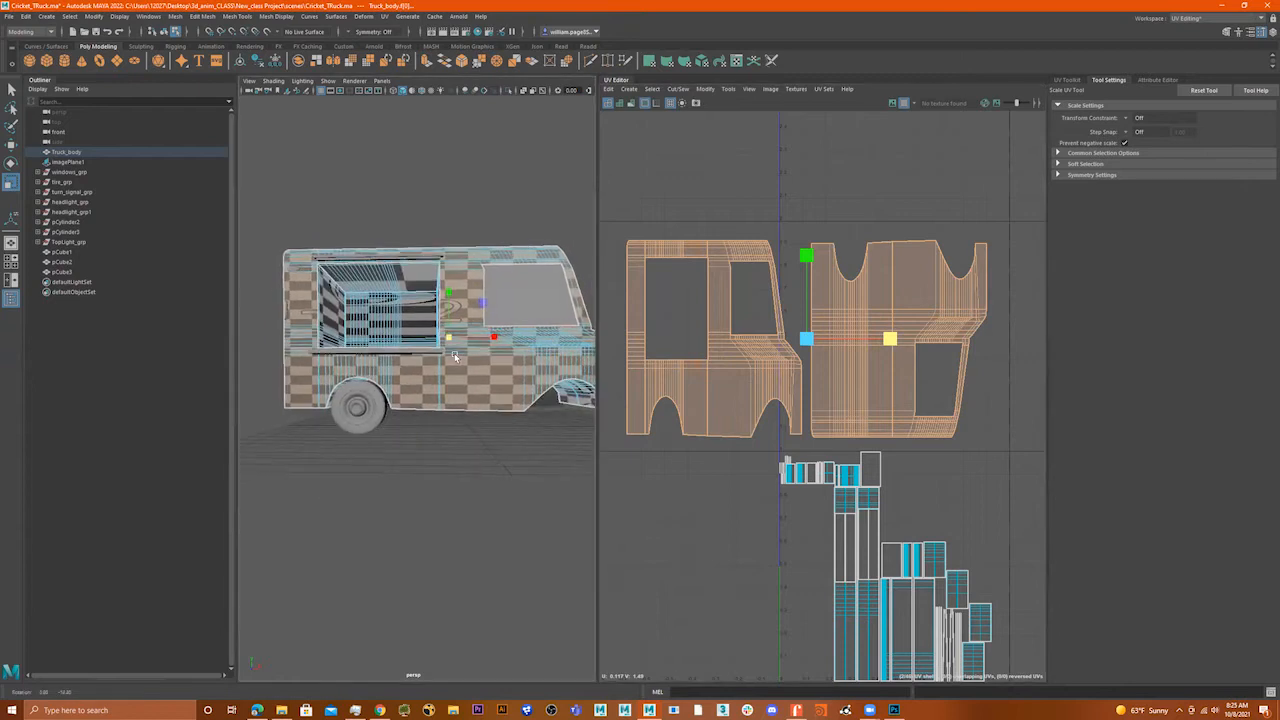
- Collapse the Outliner and widen the two side shells further to bring the checkers on the truck's side closer to square
click(39, 82)
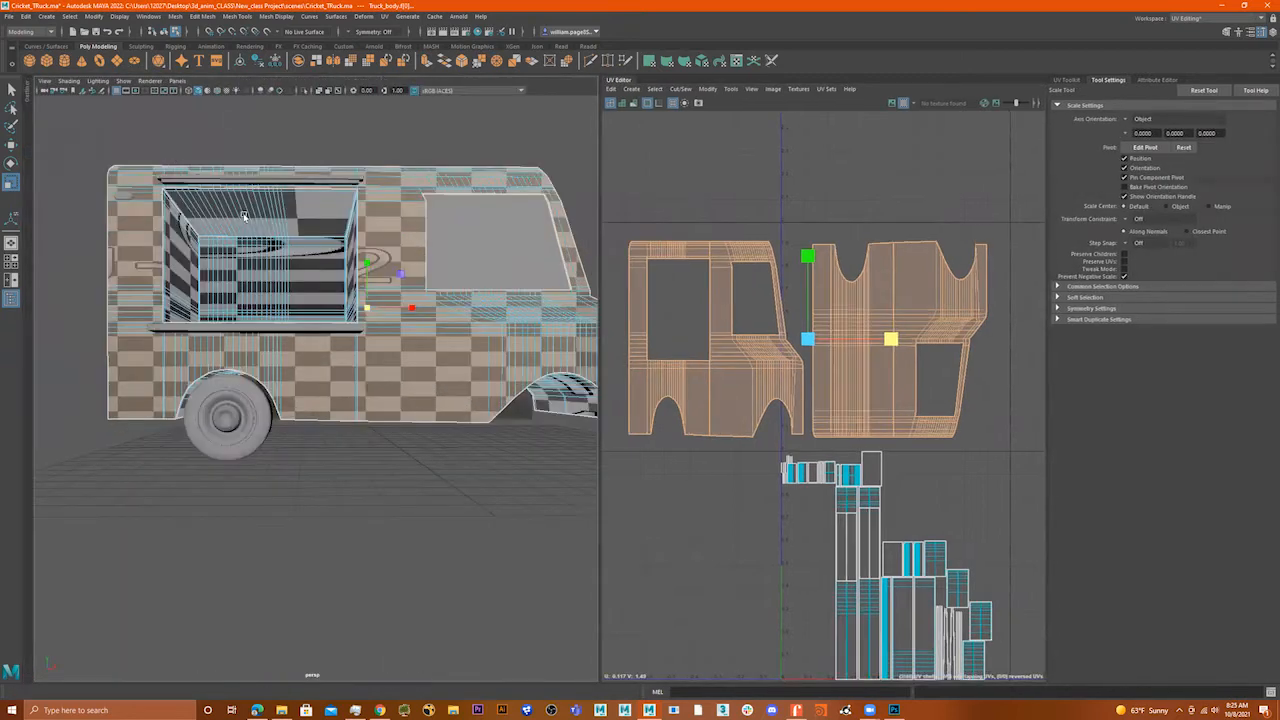
scroll(440, 265, up, 5)
alt+drag(455, 258, 465, 280)
alt+middle_drag(465, 280, 315, 250)
alt+right_drag(315, 250, 470, 293)
alt+middle_drag(470, 293, 472, 297)
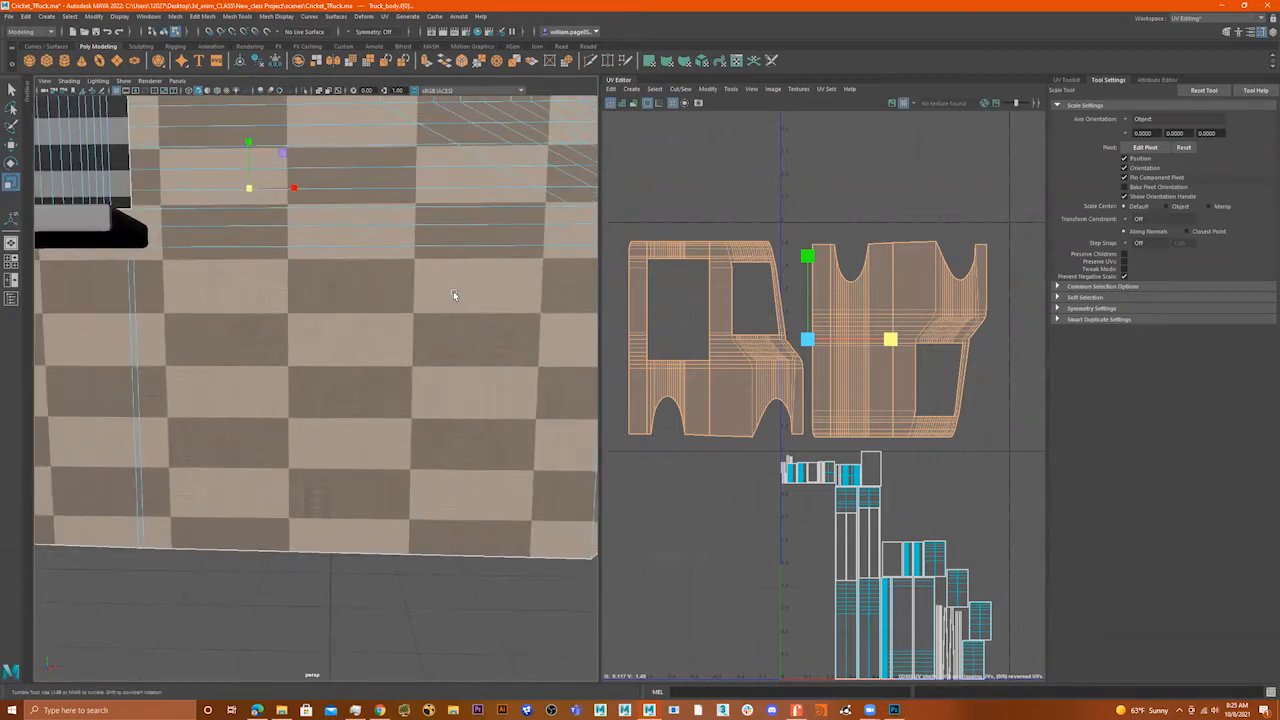
alt+drag(453, 291, 455, 284)
drag(900, 346, 996, 336)
scroll(443, 329, down, 5)
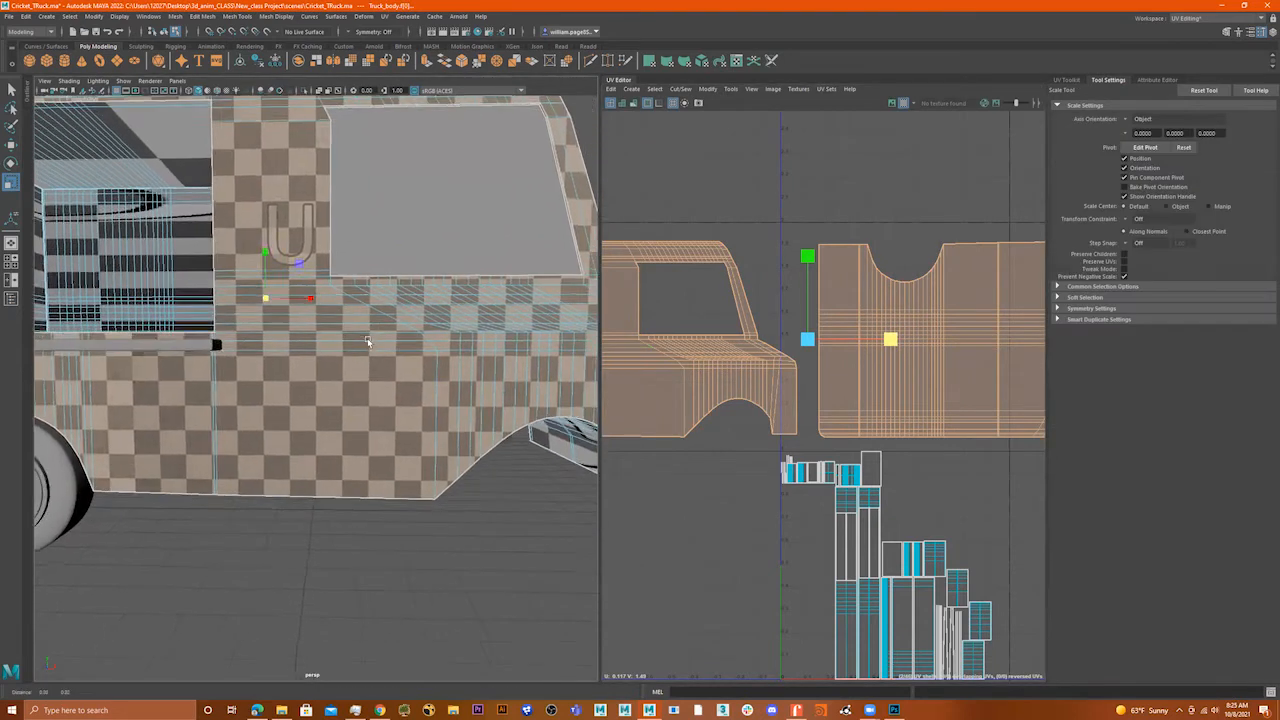
- Fine-tune the horizontal scale of the two side shells against a close-up of the checkers on the lower side panel
scroll(391, 346, up, 8)
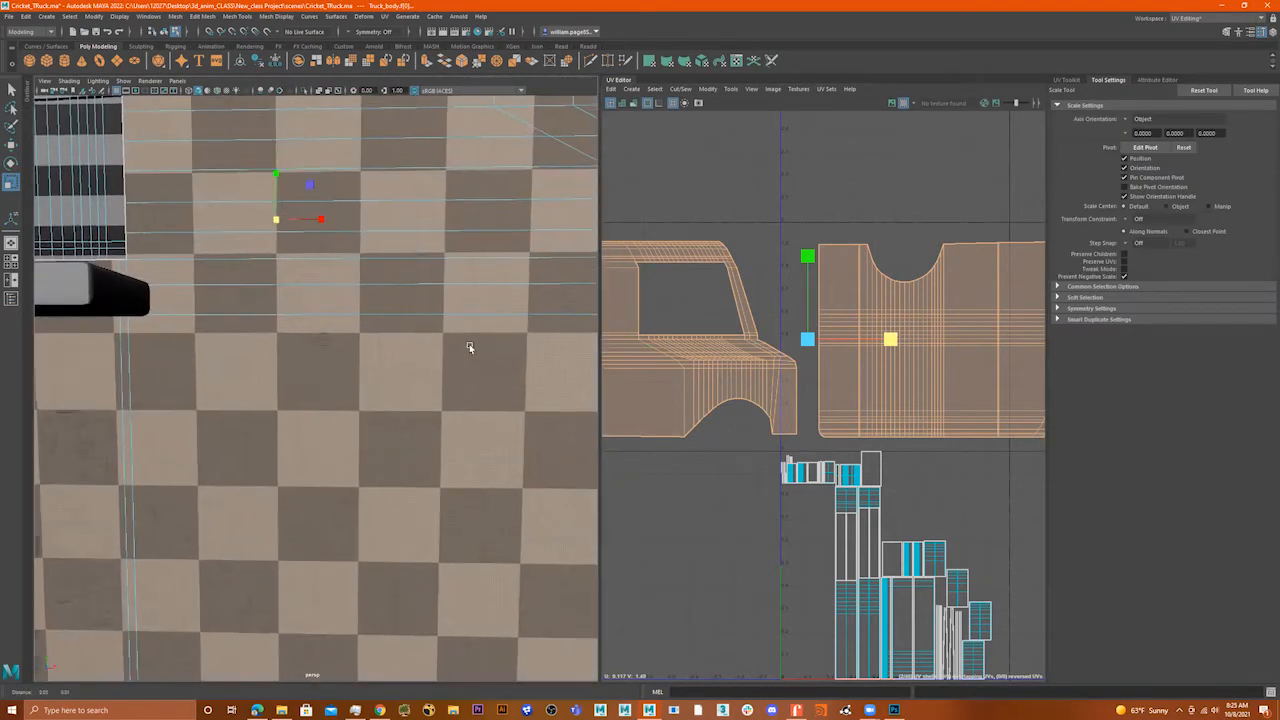
scroll(440, 322, up, 5)
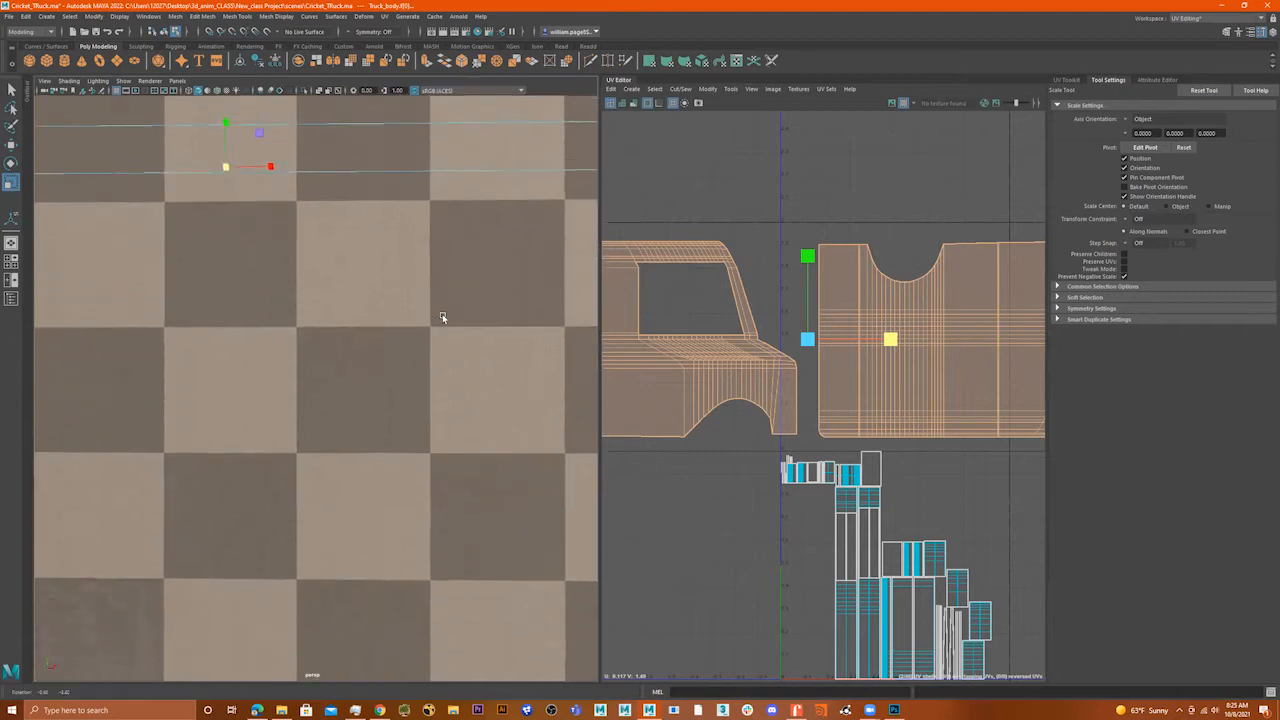
mouse_move(438, 318)
alt+middle_down()
mouse_move(457, 346)
mouse_move(432, 335)
alt+middle_up()
alt+drag(432, 335, 425, 336)
alt+middle_drag(426, 337, 434, 319)
drag(902, 341, 893, 340)
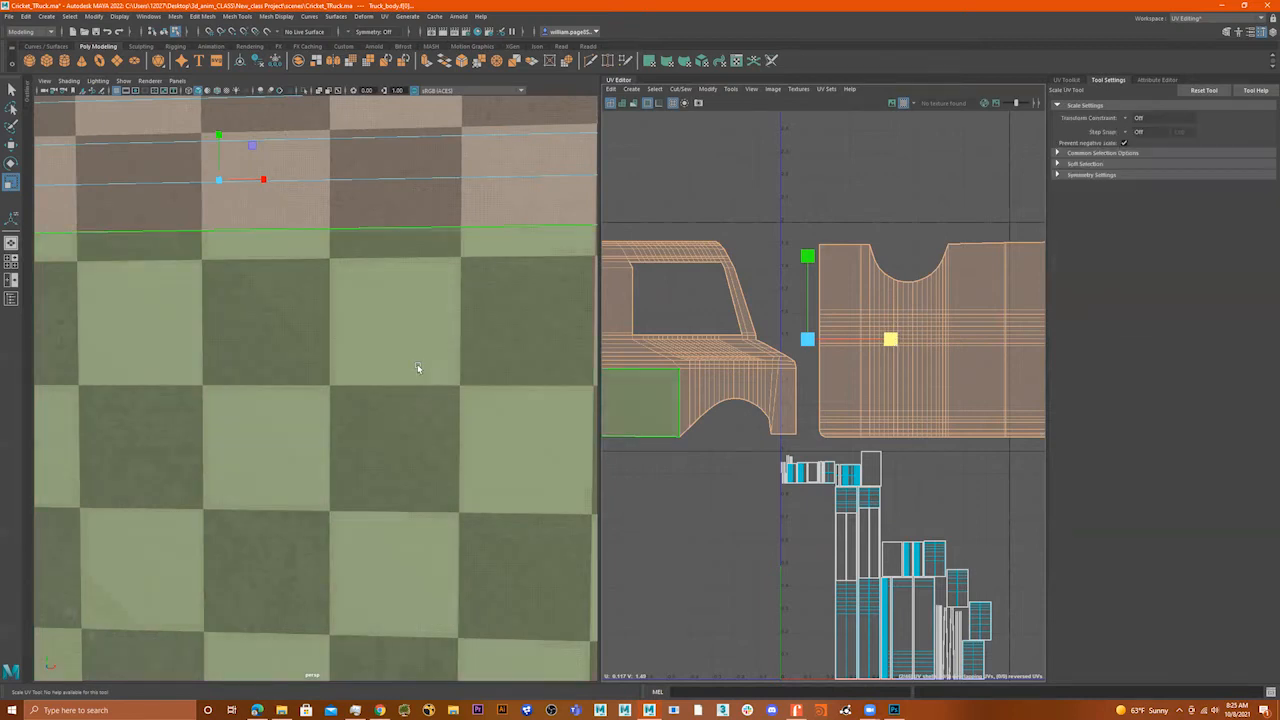
alt+right_drag(417, 364, 309, 352)
alt+drag(374, 374, 399, 390)
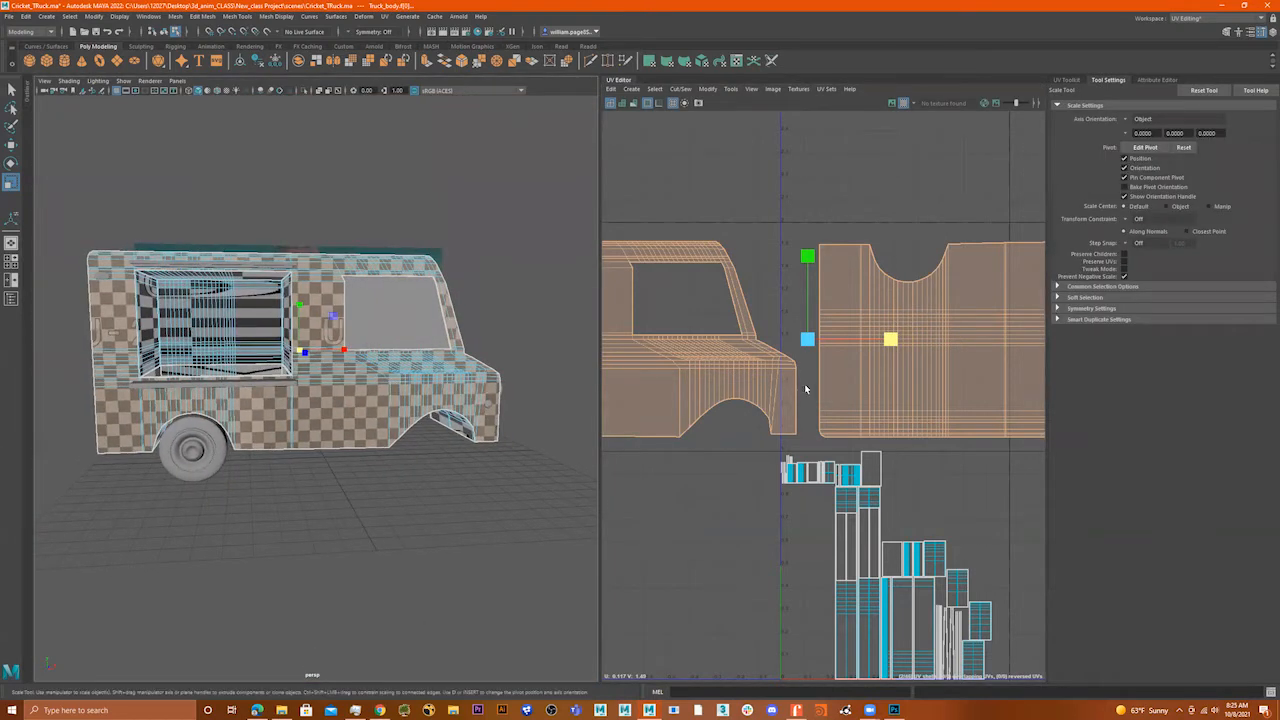
- Move the two side shells one more tile up, well clear of the remaining UV shells
key(w)
scroll(804, 383, down, 8)
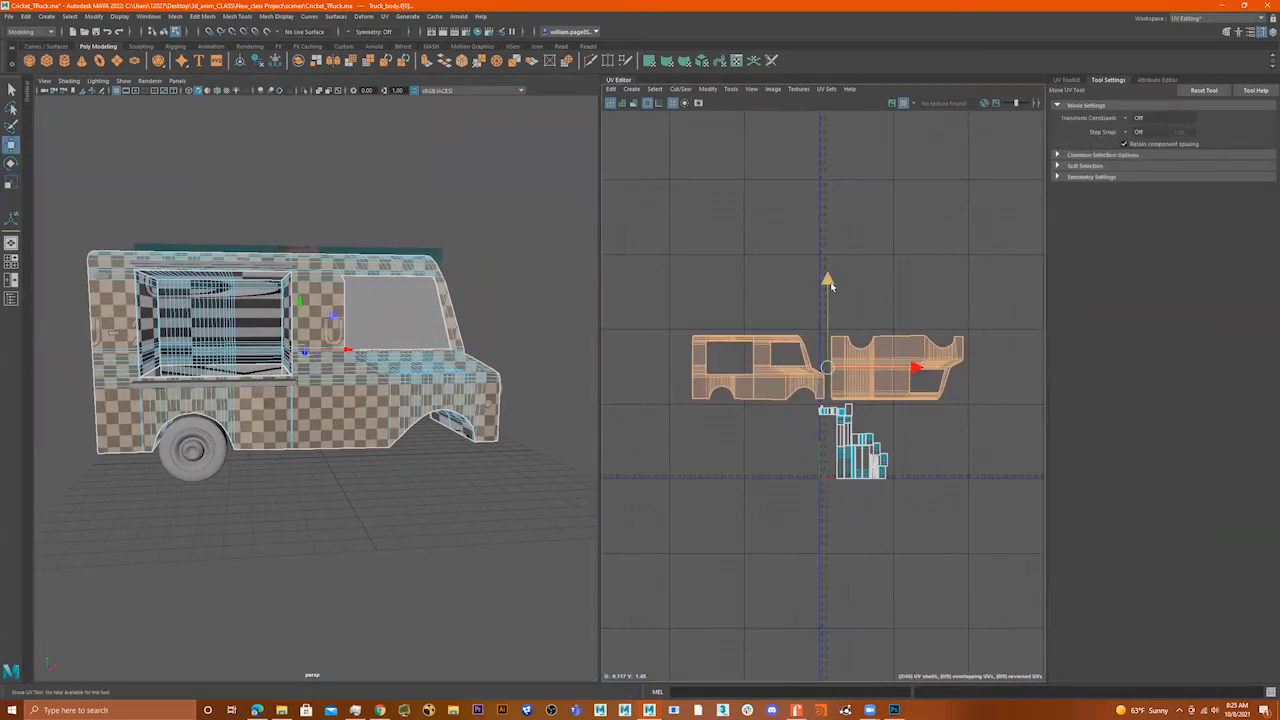
drag(828, 272, 832, 212)
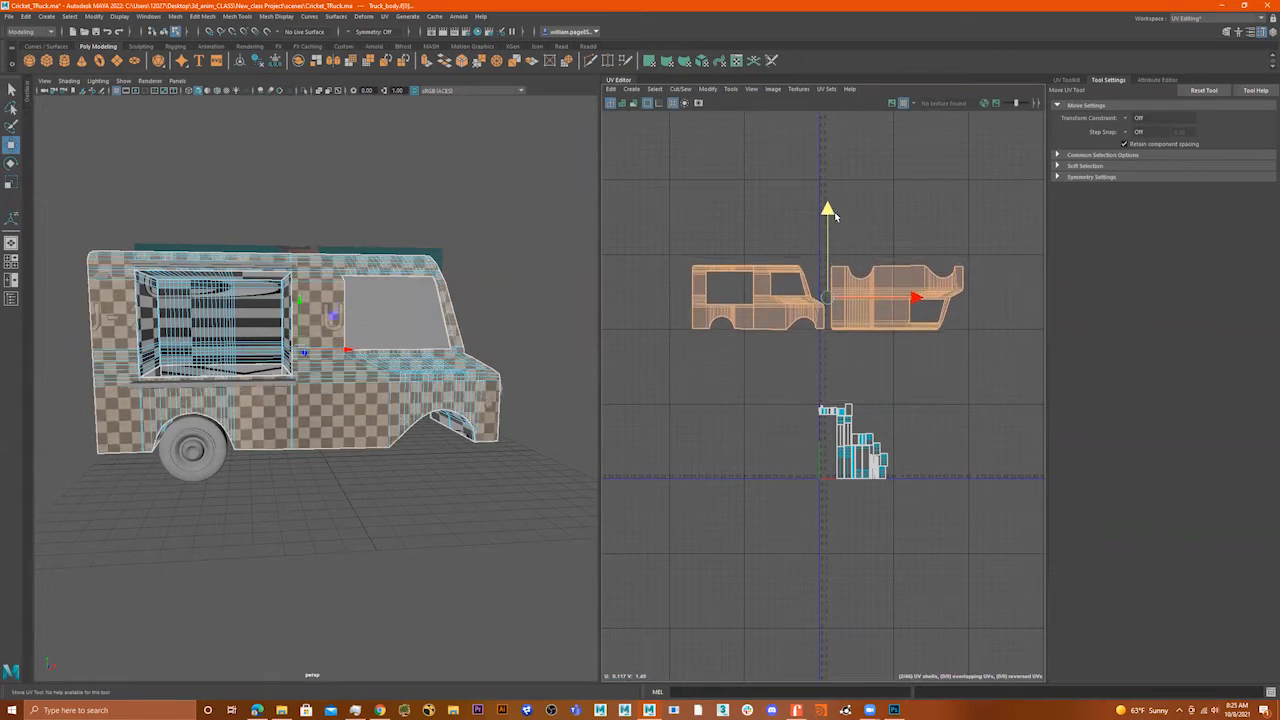
- Rotate the upside-down side shell upright with 15-degree step snapping, so it matches the orientation of the other side shell
alt+middle_drag(903, 285, 863, 290)
click(863, 290)
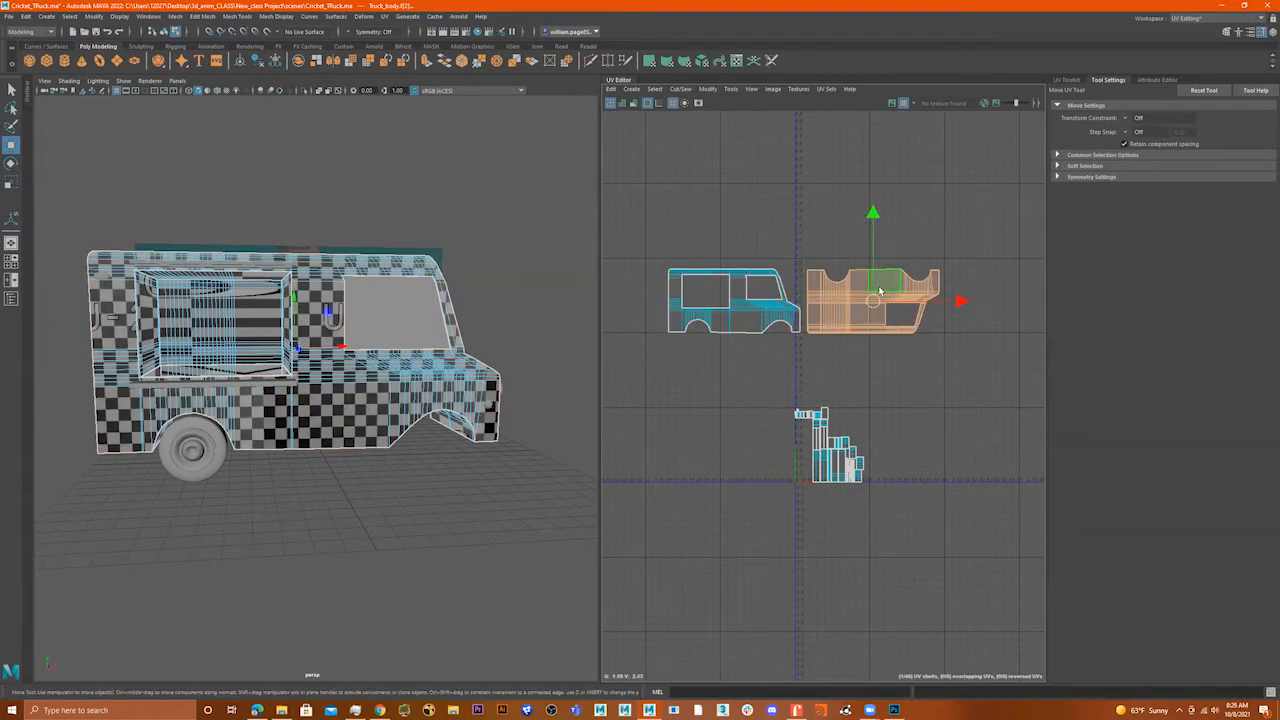
key(e)
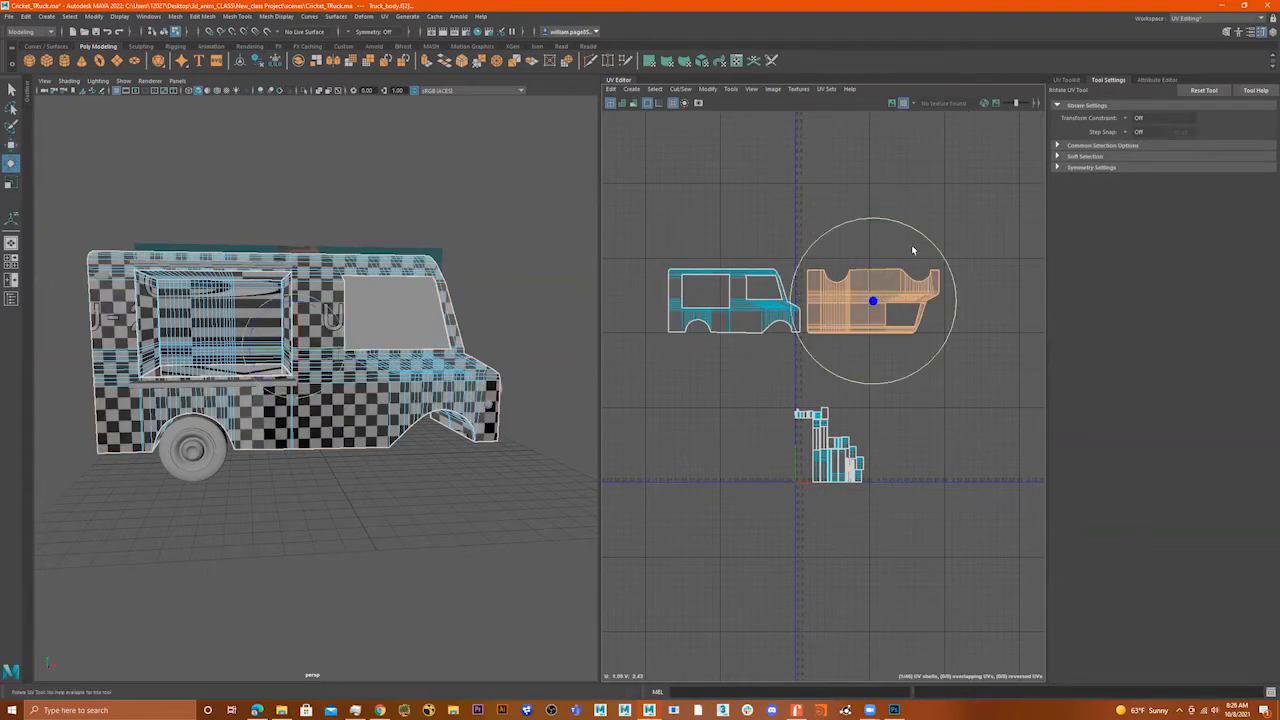
drag(912, 230, 852, 365)
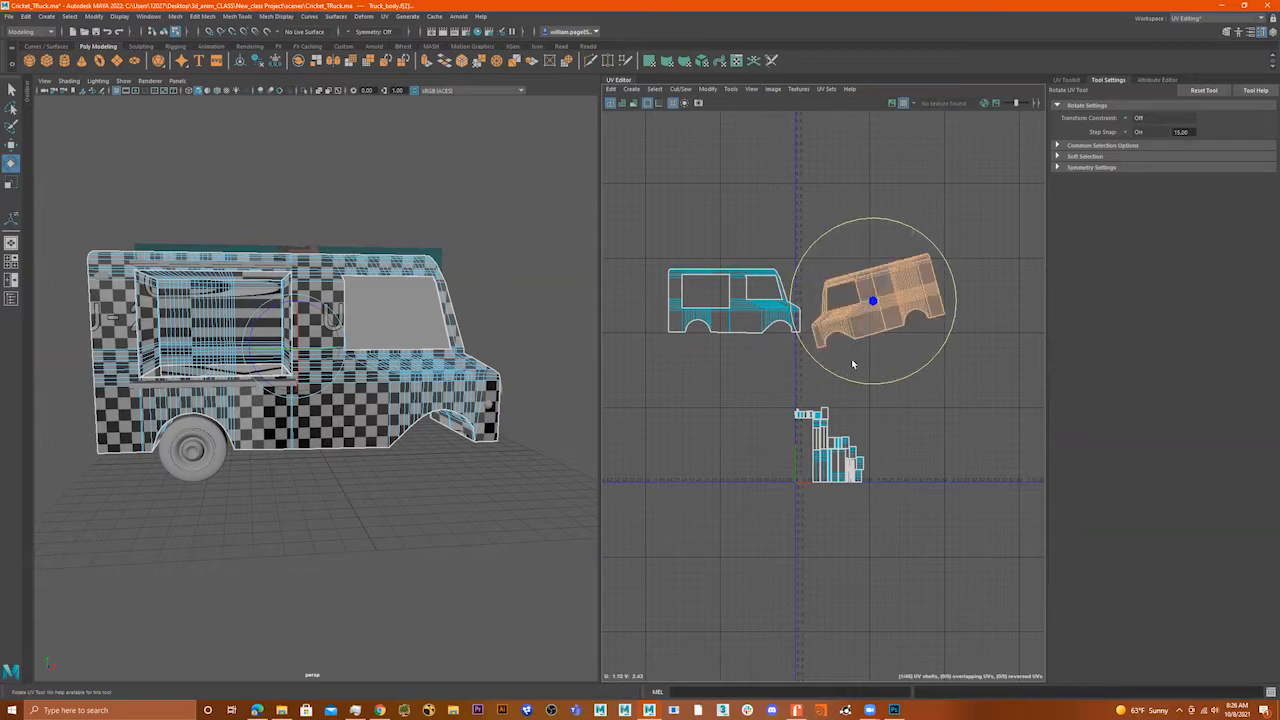
key(ctrl+z)
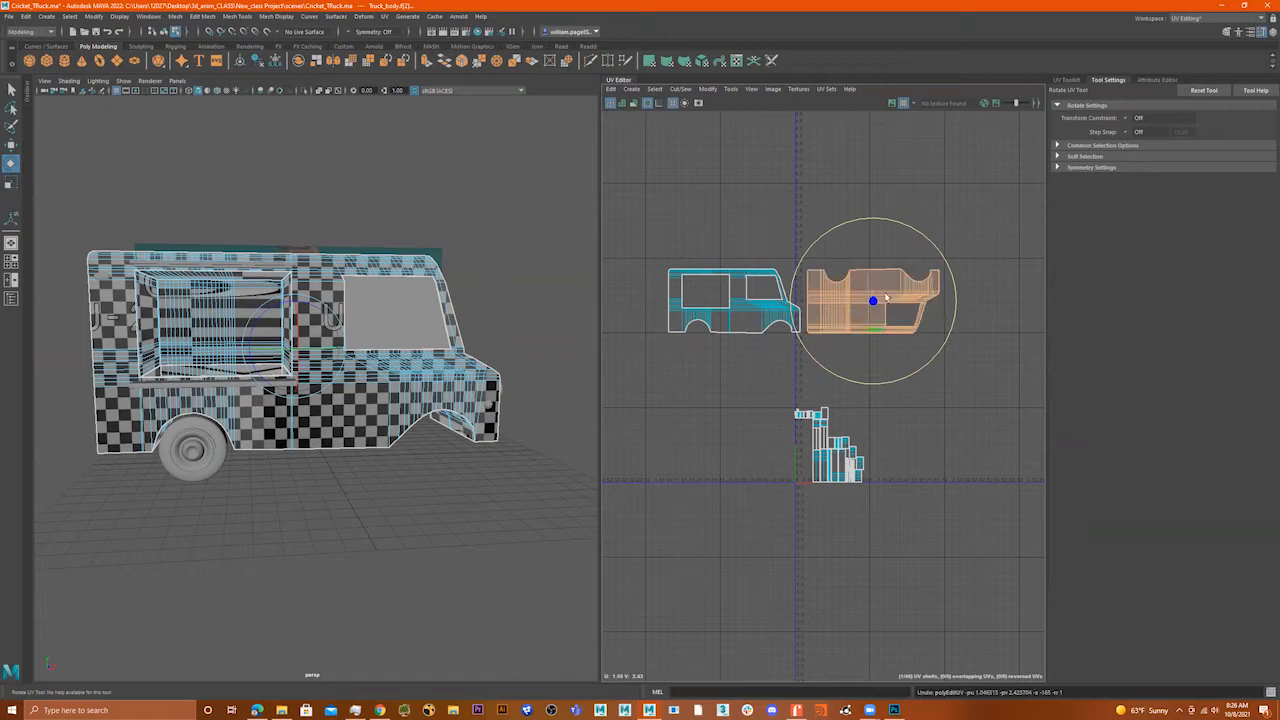
key(j)
drag(928, 241, 837, 358)
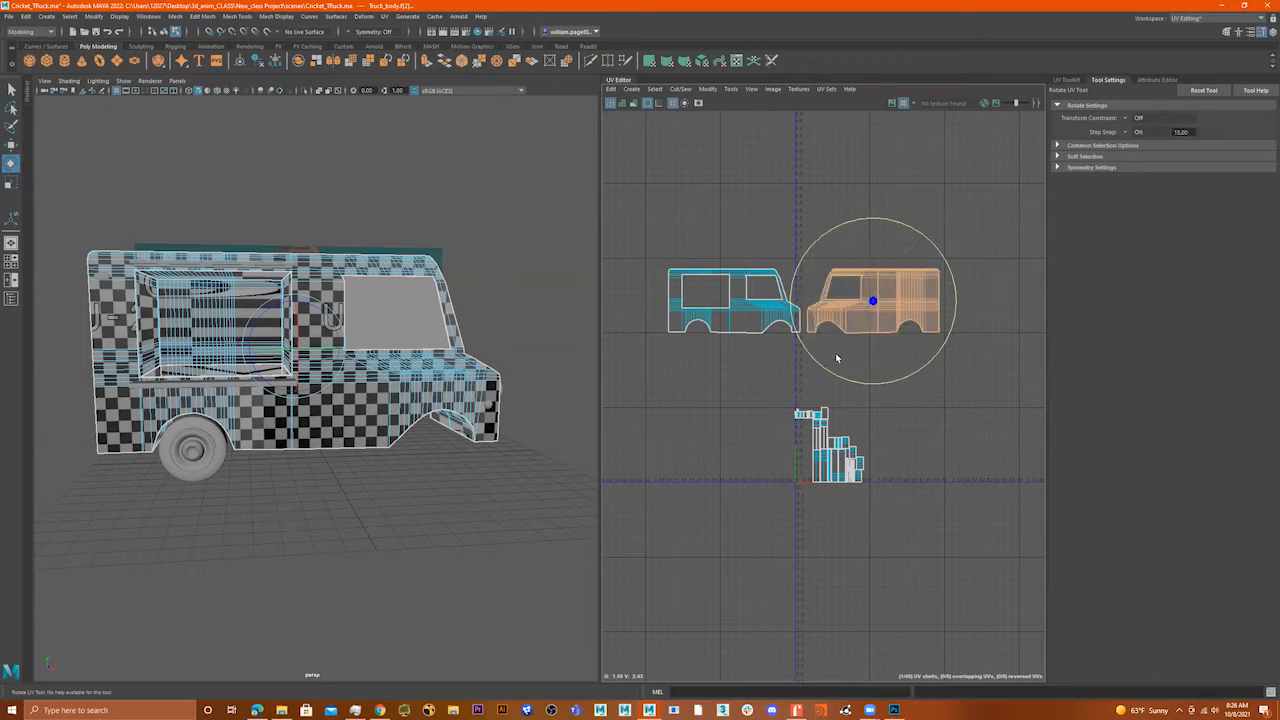
- Select the UV shell of the truck's rear face and move it up above the two side shells
click(746, 396)
alt+drag(336, 378, 414, 384)
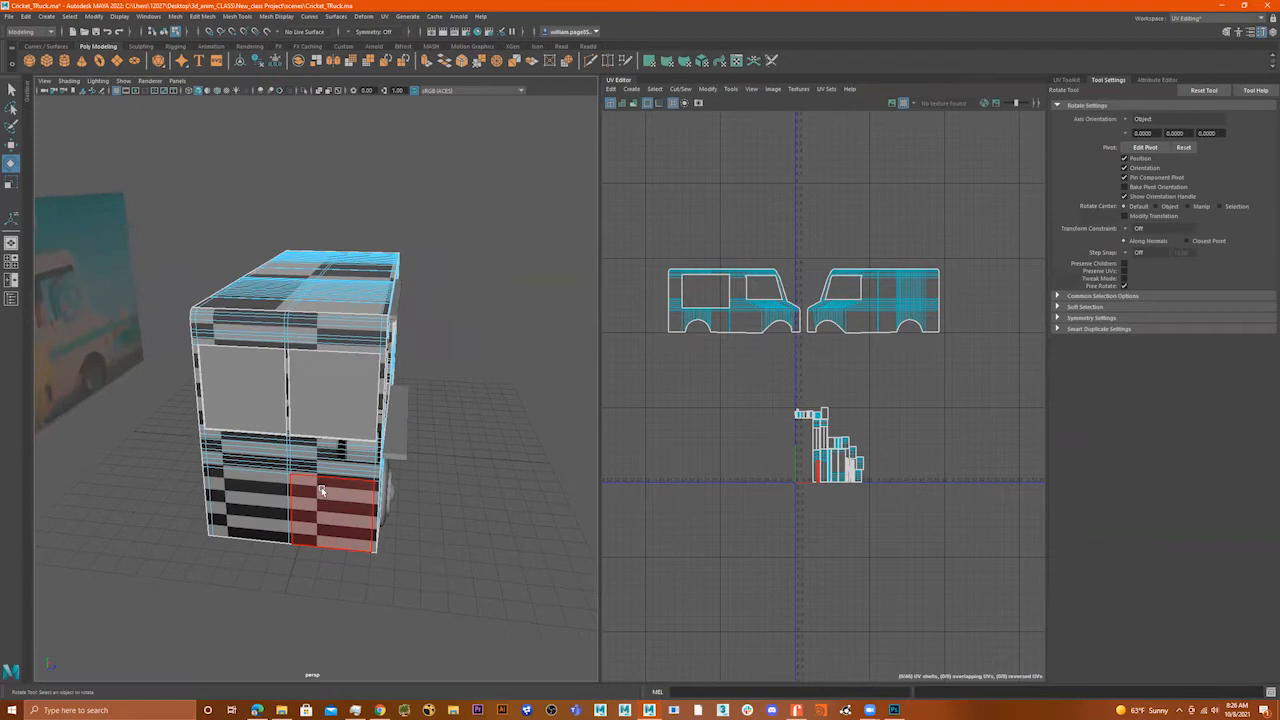
click(322, 490)
scroll(840, 465, up, 10)
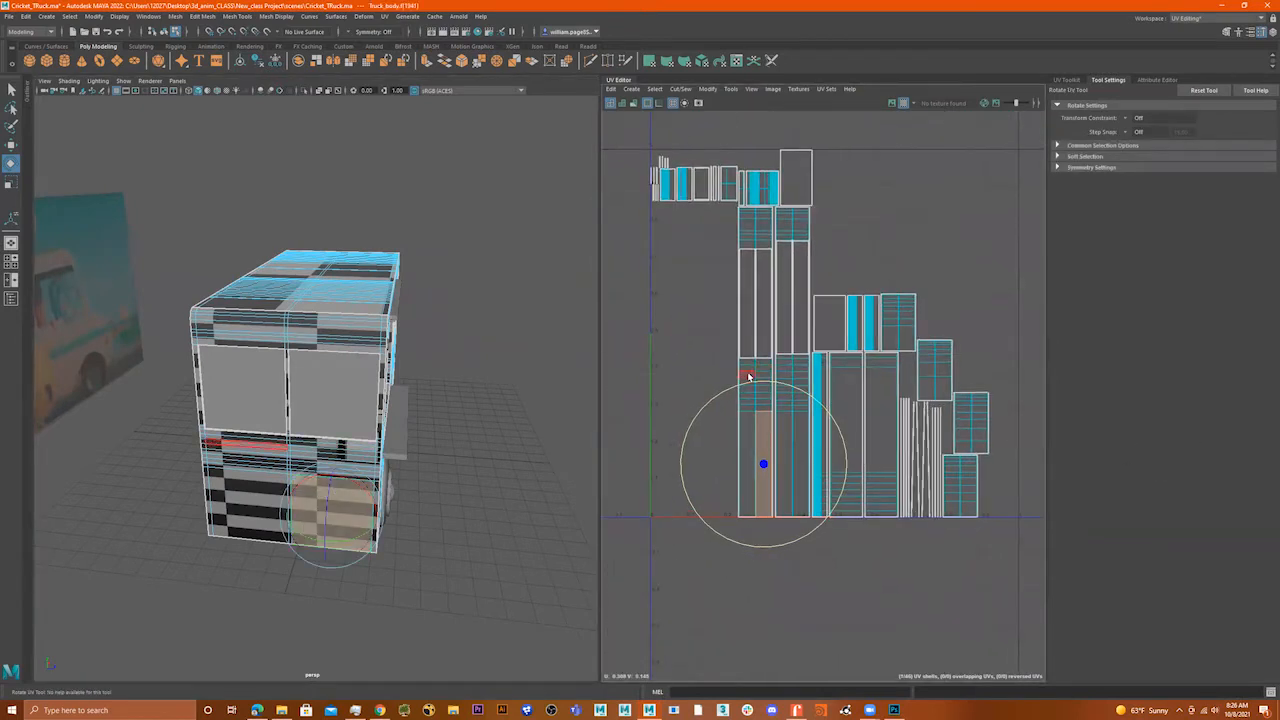
click(748, 376)
alt+drag(349, 446, 370, 420)
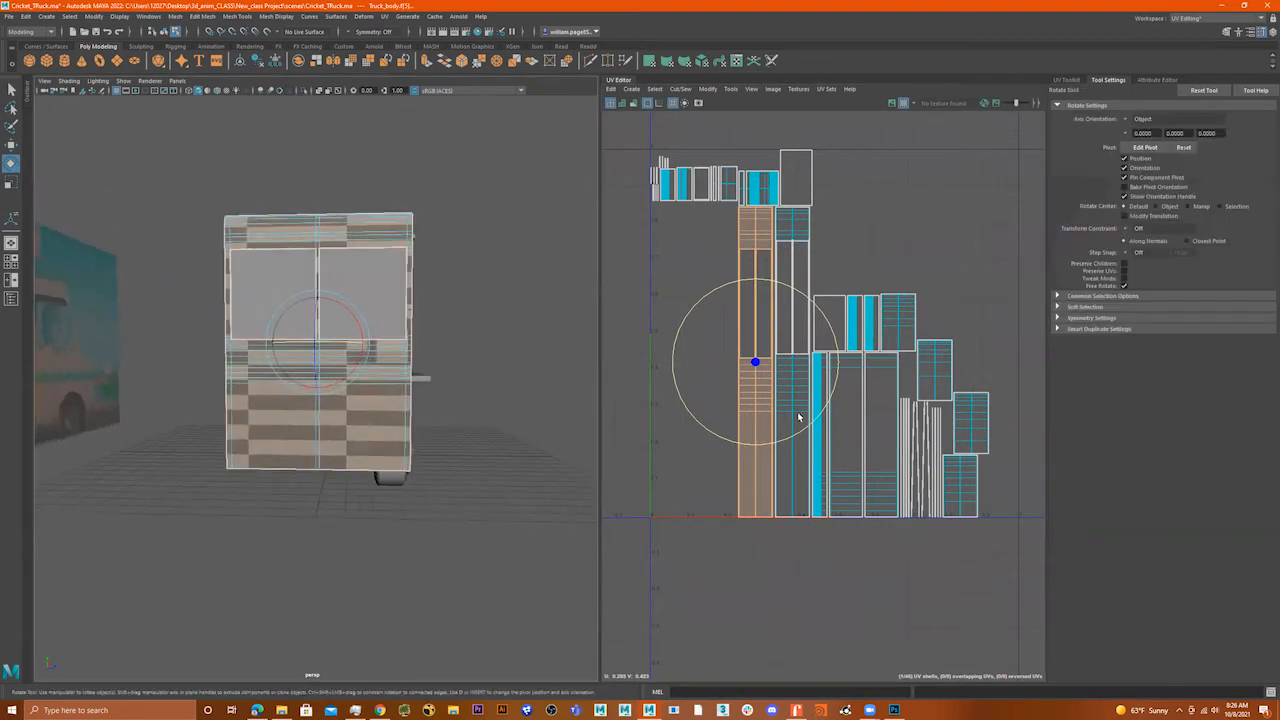
key(r)
alt+right_drag(884, 417, 831, 431)
alt+middle_drag(831, 431, 792, 523)
key(w)
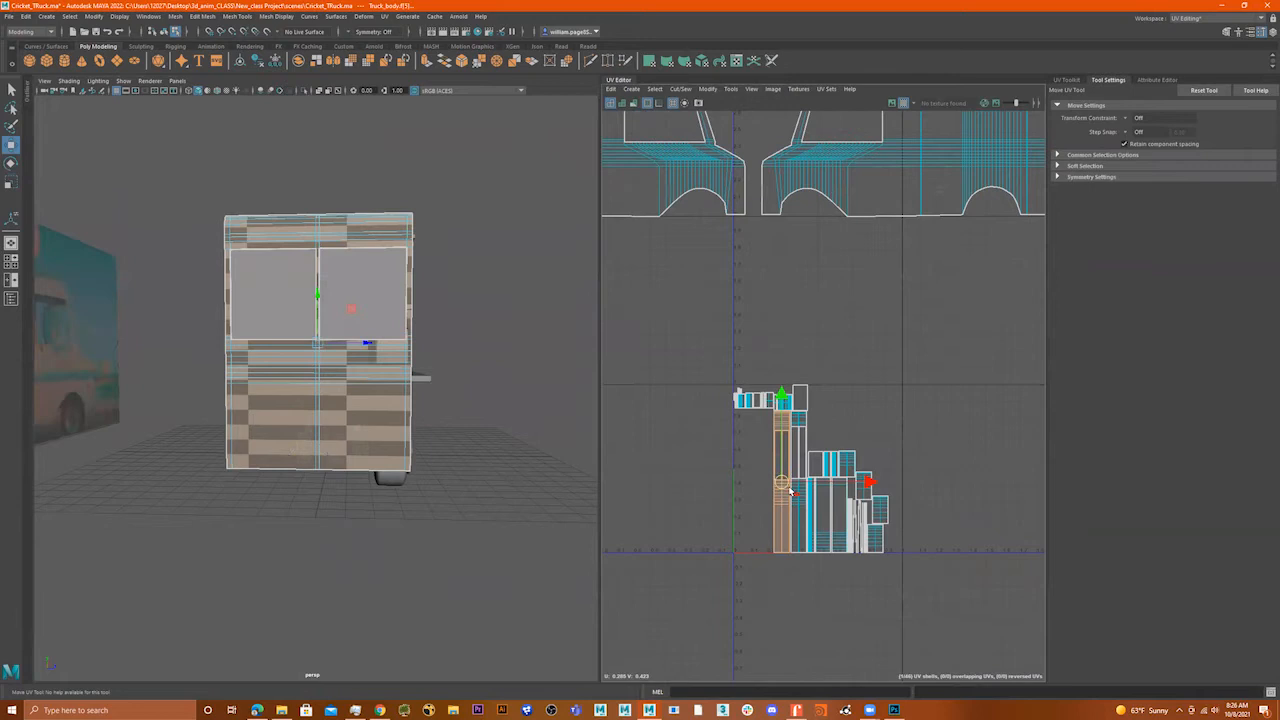
scroll(812, 420, down, 2)
drag(791, 374, 778, 107)
alt+middle_drag(778, 107, 779, 245)
drag(785, 242, 788, 232)
- Widen the rear shell horizontally until the checkers on the truck's rear face are square
key(r)
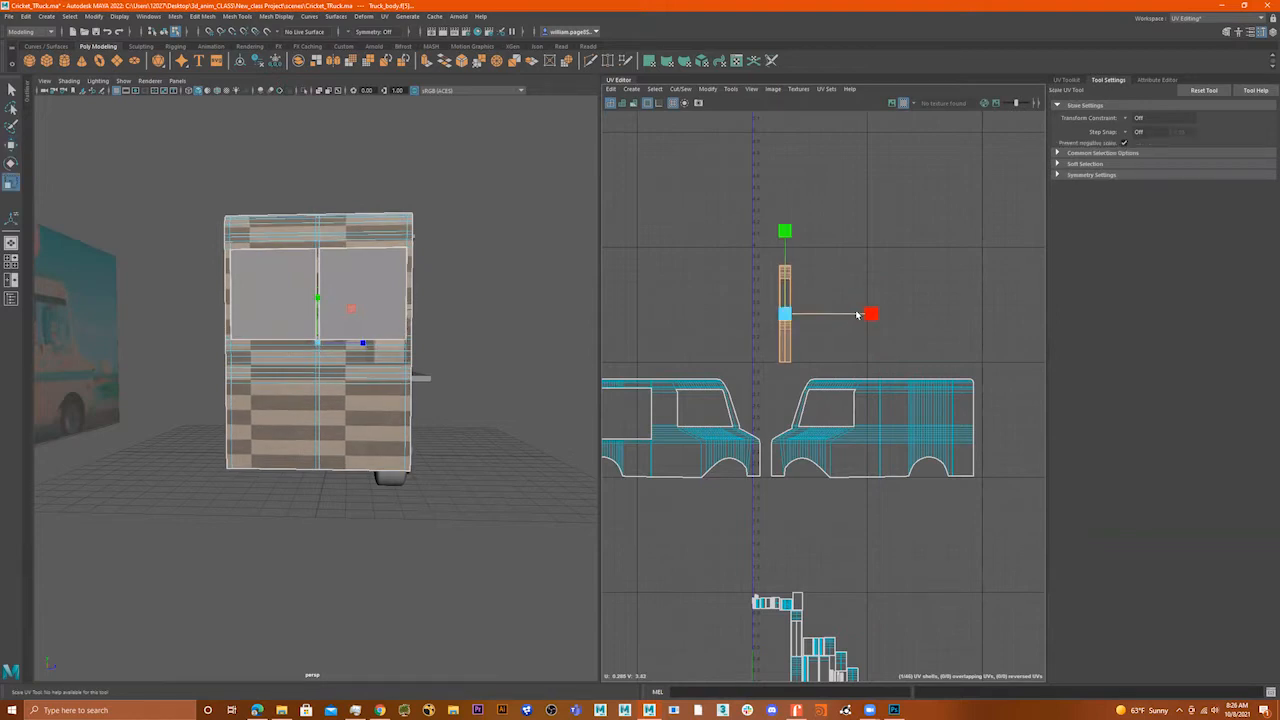
click(856, 314)
drag(848, 315, 971, 320)
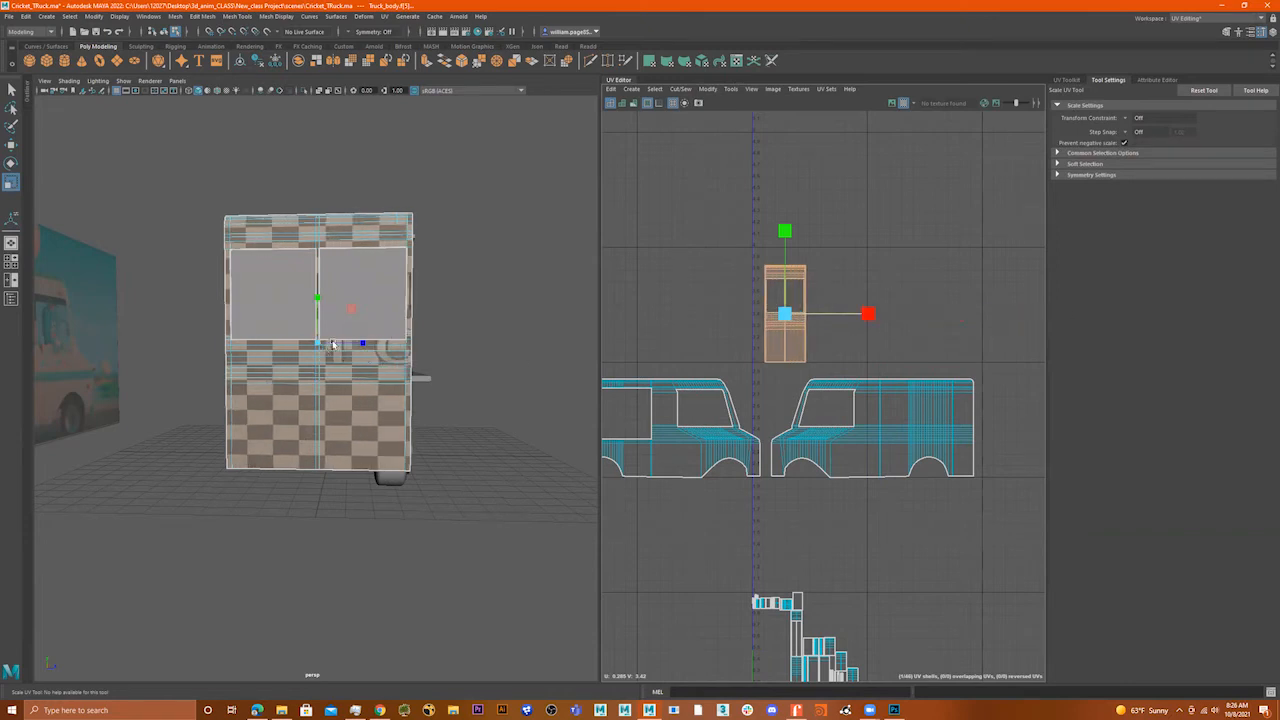
scroll(333, 344, up, 10)
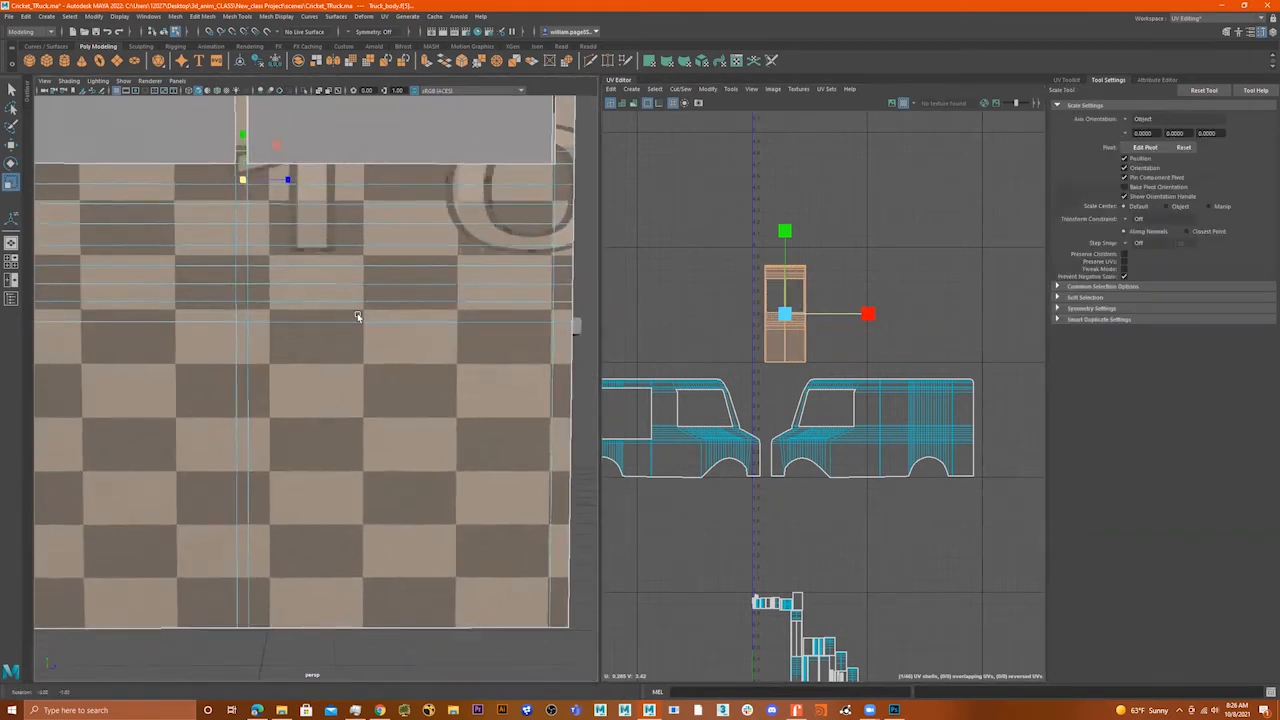
drag(868, 316, 929, 318)
- Place the rear shell beside the tail end of the windowless side shell, lined up in the same row
key(e)
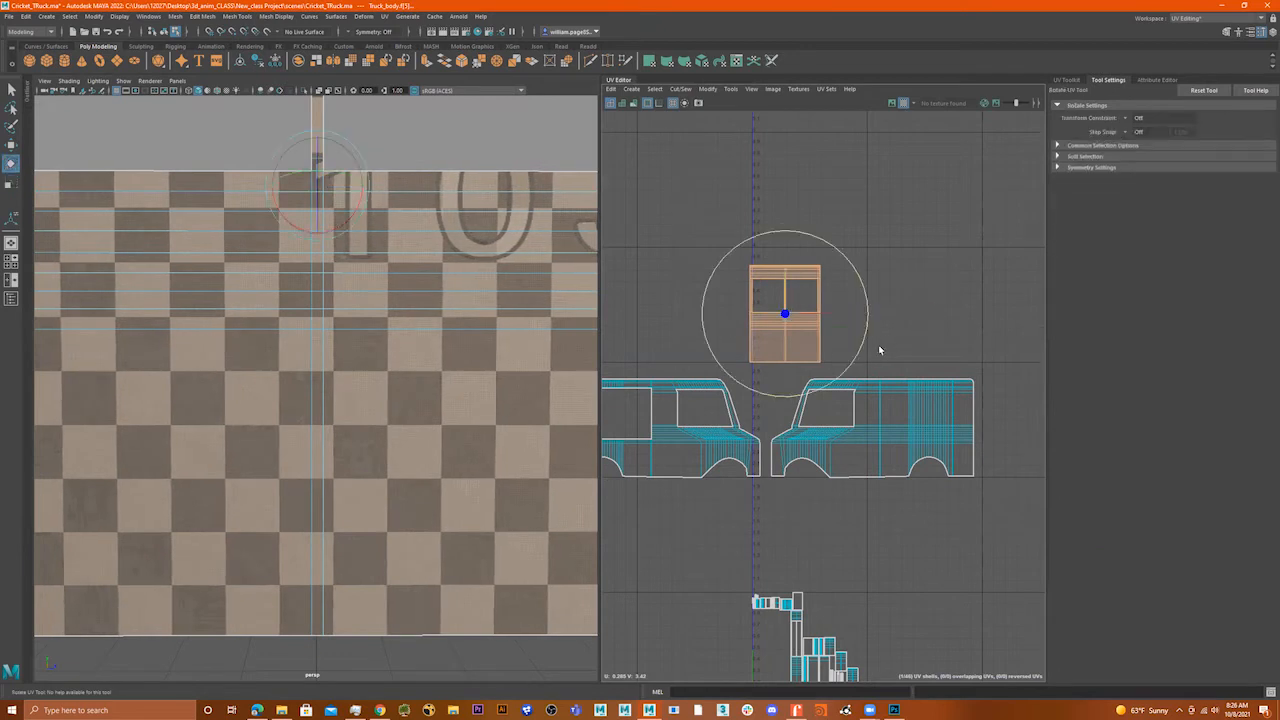
key(w)
alt+middle_drag(808, 329, 746, 302)
drag(725, 291, 950, 402)
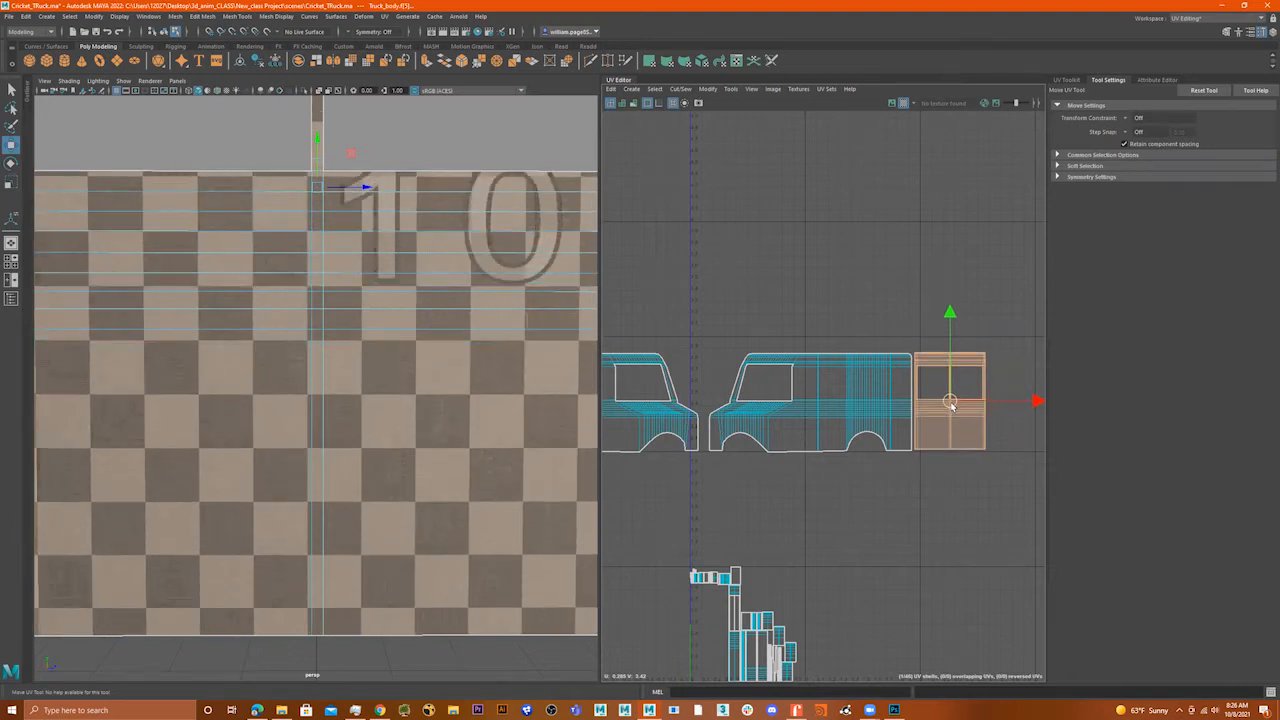
- Select the UV shell of the truck's front face and move it up above the two side shells
alt+right_drag(467, 336, 352, 342)
alt+drag(352, 342, 584, 481)
alt+middle_drag(859, 540, 905, 403)
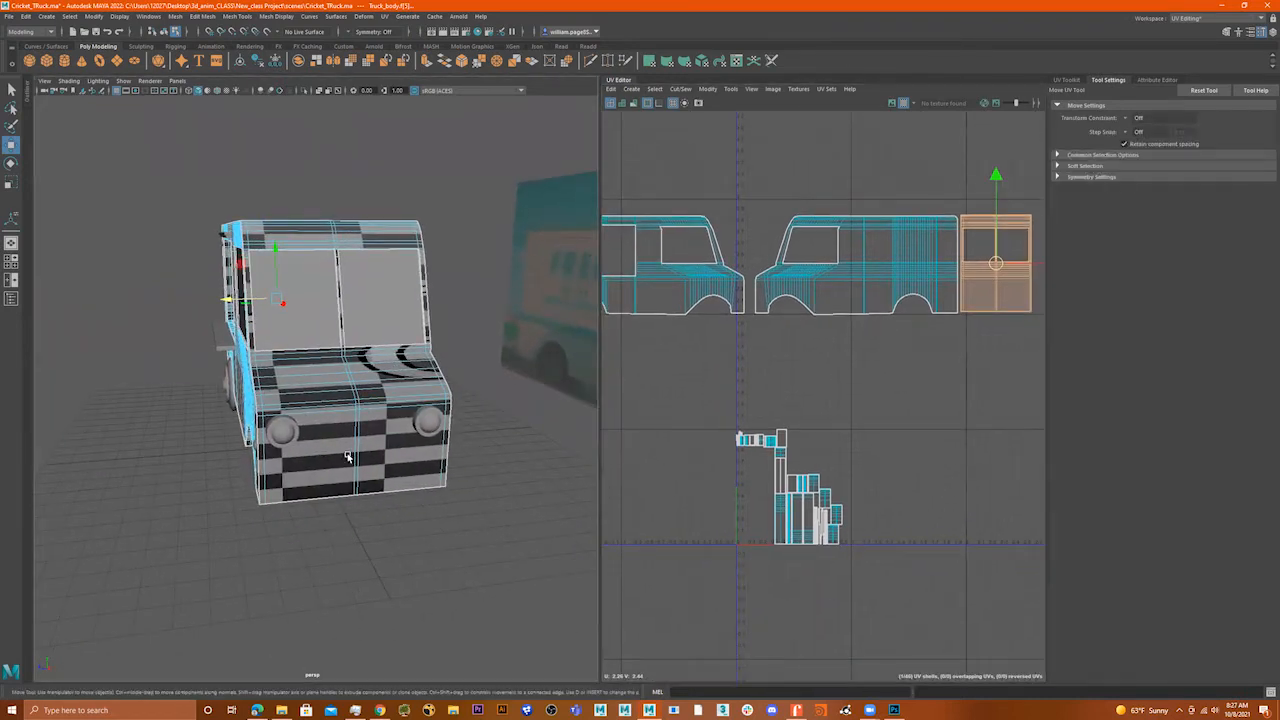
click(349, 457)
scroll(788, 543, up, 5)
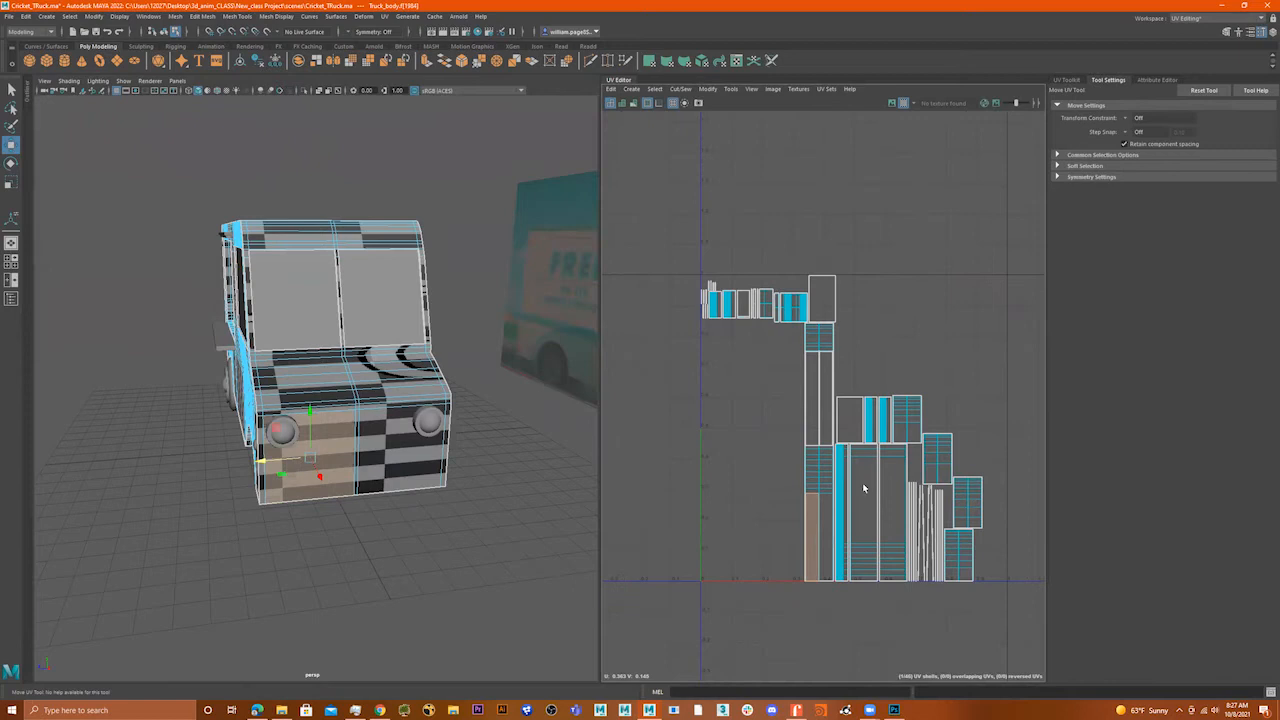
double_click(810, 487)
alt+drag(417, 427, 466, 440)
key(4)
key(5)
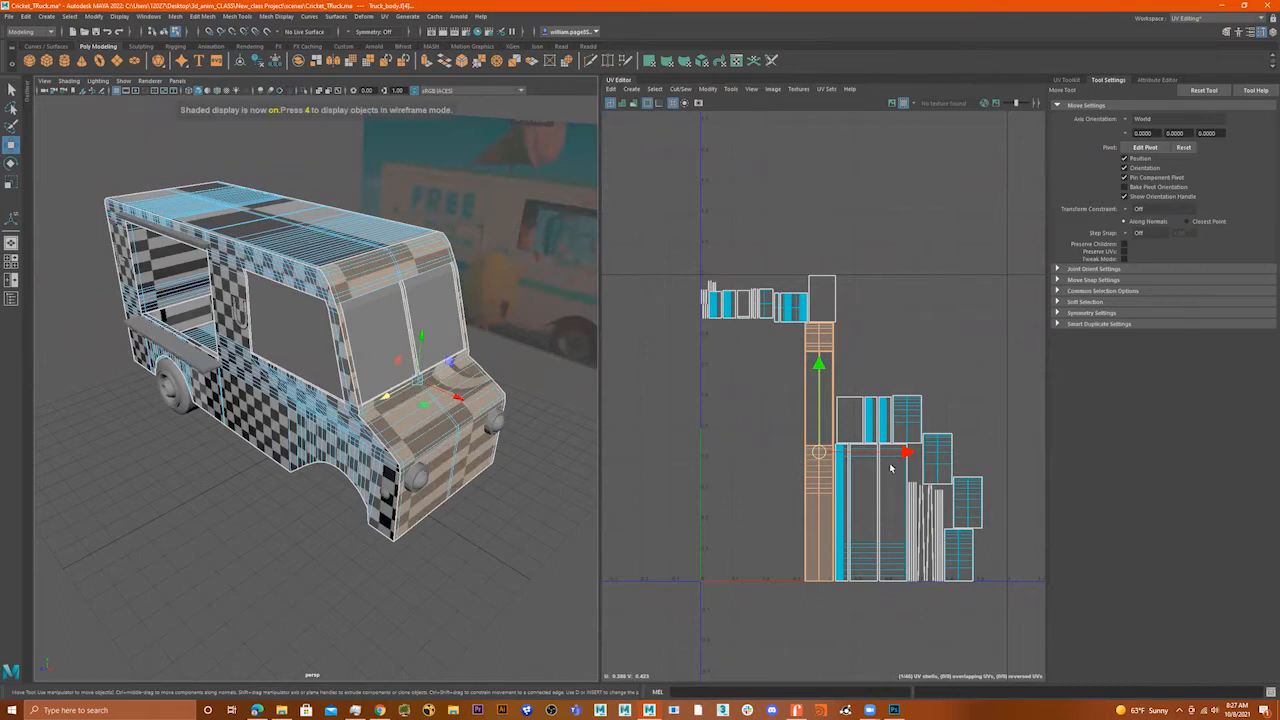
scroll(891, 467, down, 3)
alt+middle_drag(966, 454, 914, 583)
alt+right_drag(912, 505, 615, 494)
alt+middle_drag(794, 549, 769, 619)
drag(830, 540, 814, 210)
- Widen the front shell until its checkers are square, then place it beside the tail end of the serving-window side shell
alt+drag(398, 359, 315, 347)
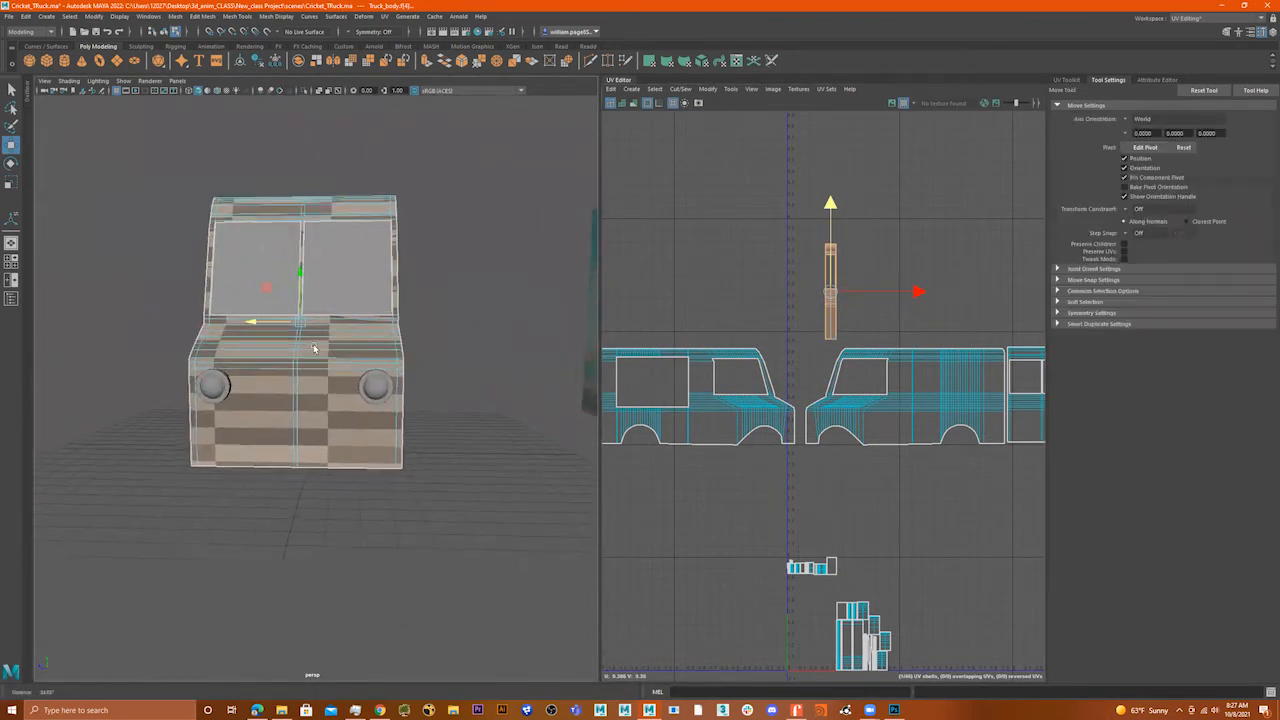
alt+right_drag(315, 347, 420, 345)
mouse_move(420, 345)
alt+mouse_down()
mouse_move(437, 331)
mouse_move(421, 366)
alt+mouse_up()
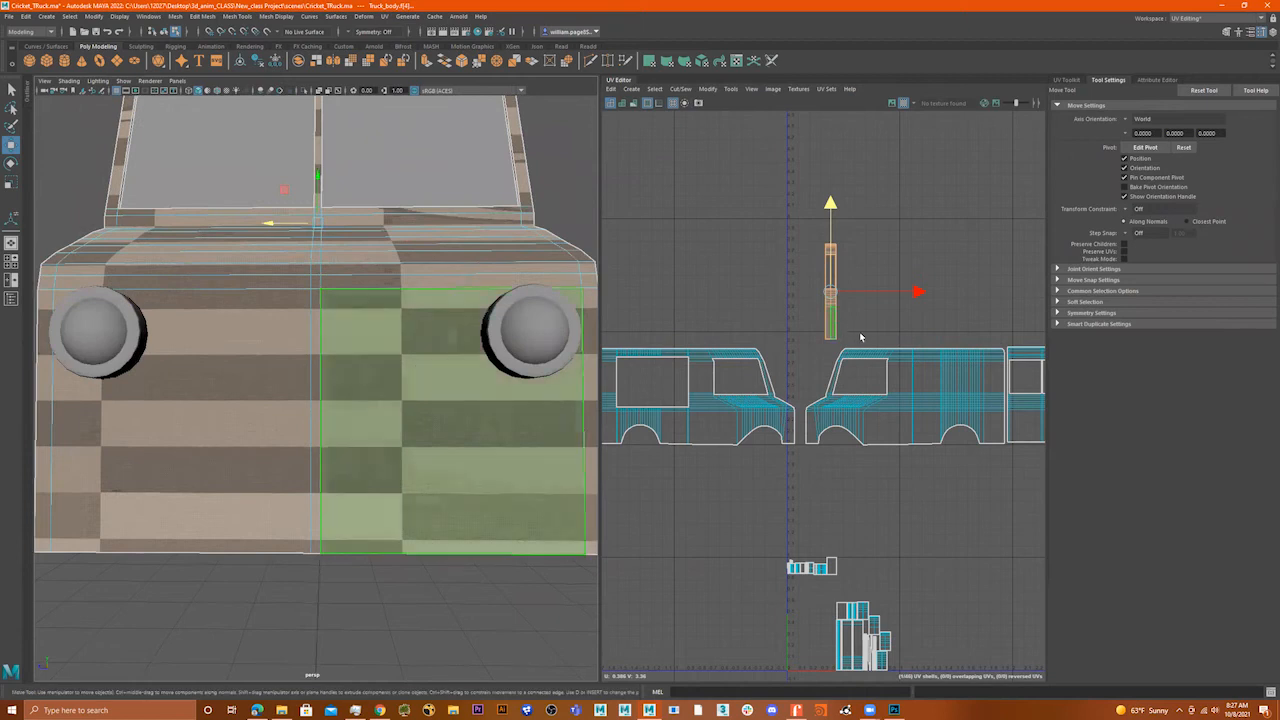
key(r)
drag(881, 292, 1279, 258)
scroll(417, 360, up, 10)
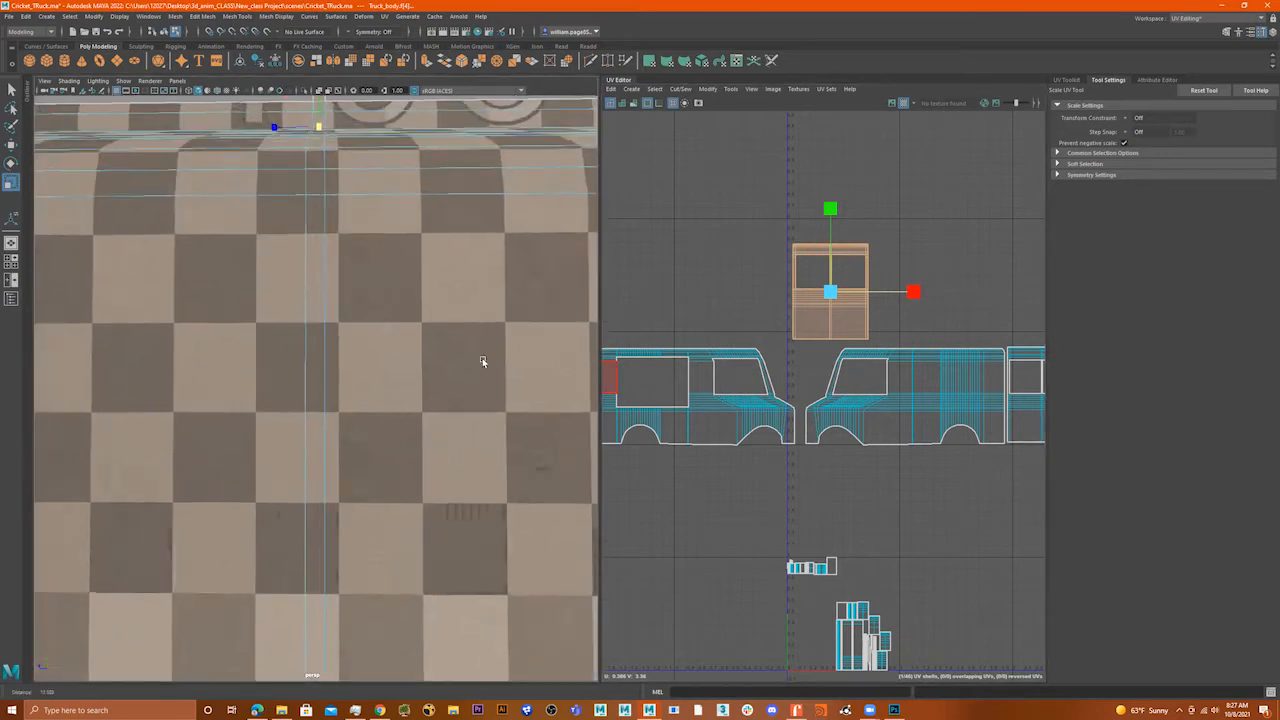
mouse_move(919, 293)
mouse_down()
mouse_move(903, 292)
mouse_move(940, 291)
mouse_move(880, 291)
mouse_move(908, 291)
mouse_up()
scroll(876, 313, down, 4)
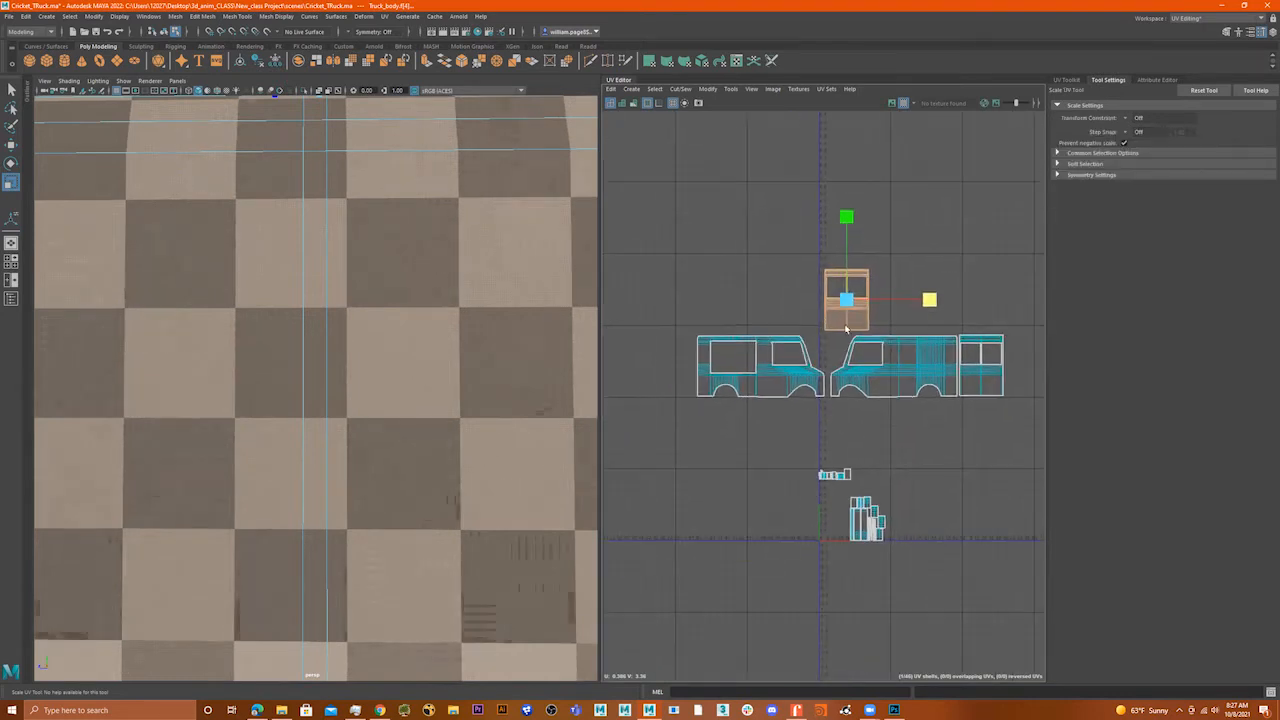
key(w)
drag(845, 328, 672, 373)
- Select the roof's small UV shell and move it up above the side shells
scroll(263, 403, down, 8)
alt+drag(269, 391, 367, 437)
click(273, 384)
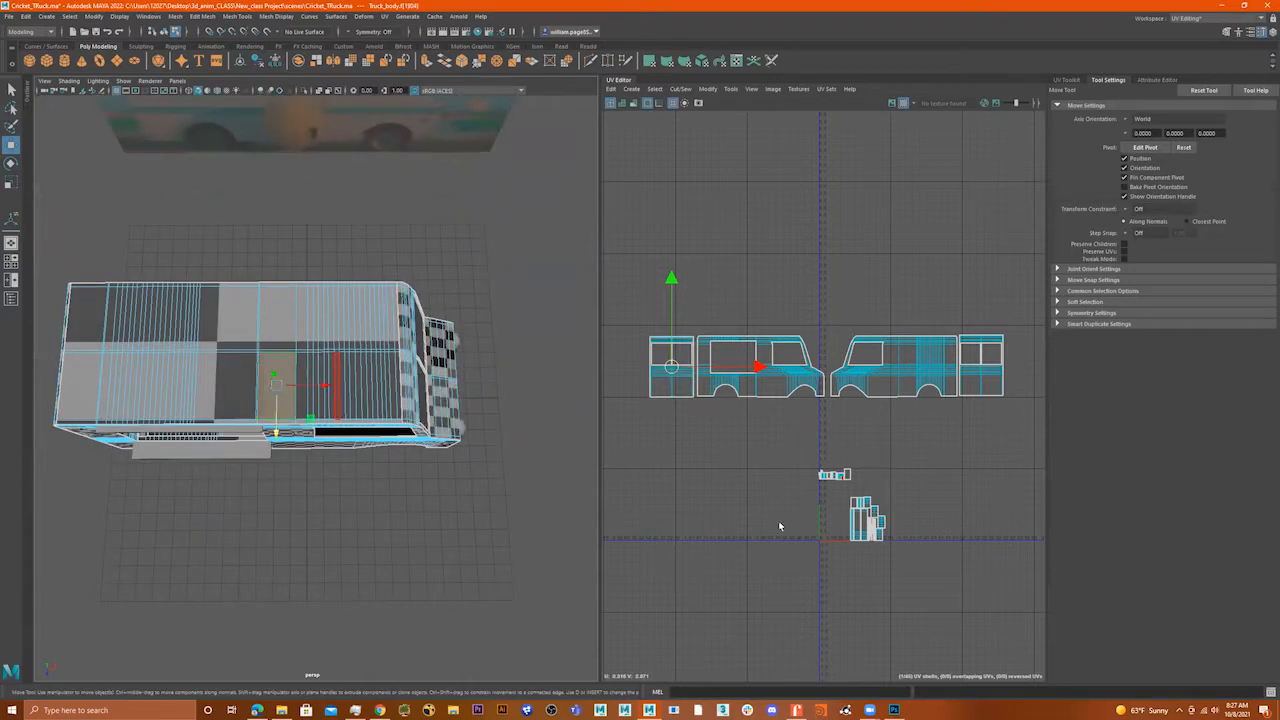
scroll(789, 457, up, 10)
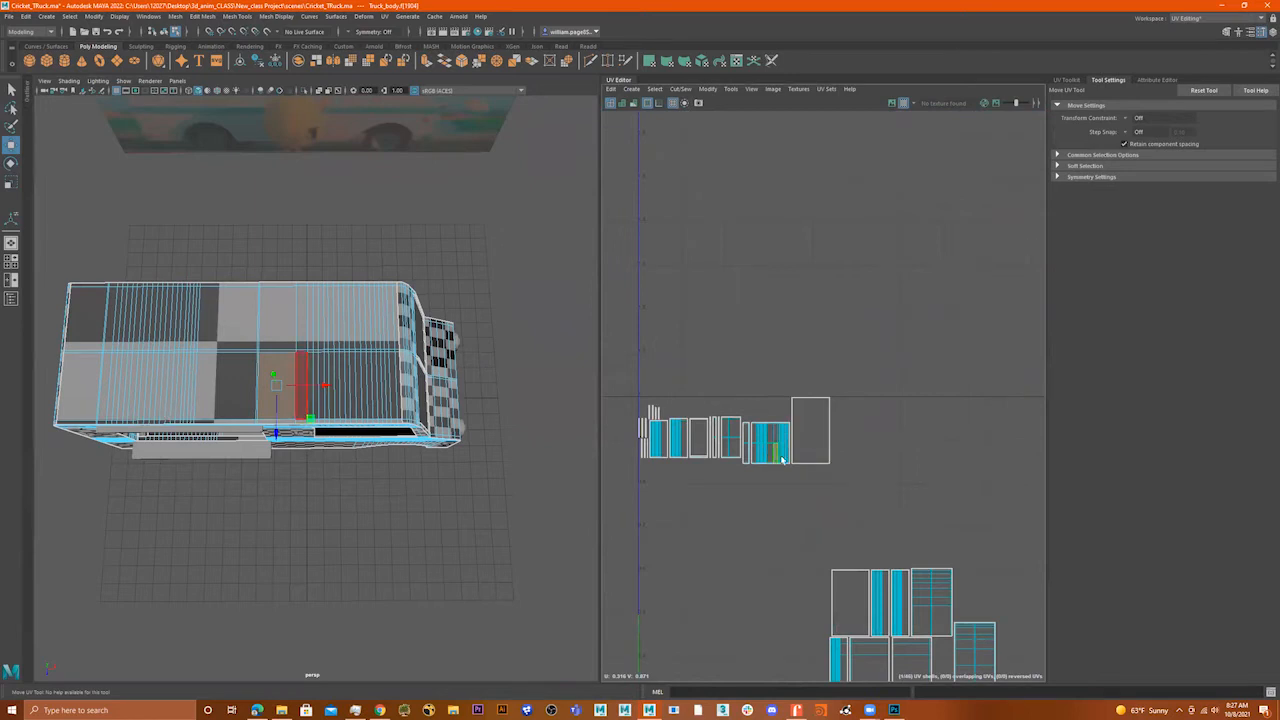
click(775, 457)
alt+drag(474, 398, 509, 353)
scroll(854, 433, down, 2)
alt+right_drag(715, 447, 664, 440)
alt+middle_drag(822, 483, 853, 650)
alt+right_drag(769, 520, 712, 500)
alt+middle_drag(822, 480, 863, 511)
drag(870, 492, 857, 232)
- Enlarge and stretch the roof shell until the checkers on the truck's roof are square
alt+drag(560, 320, 264, 372)
alt+right_drag(264, 372, 440, 376)
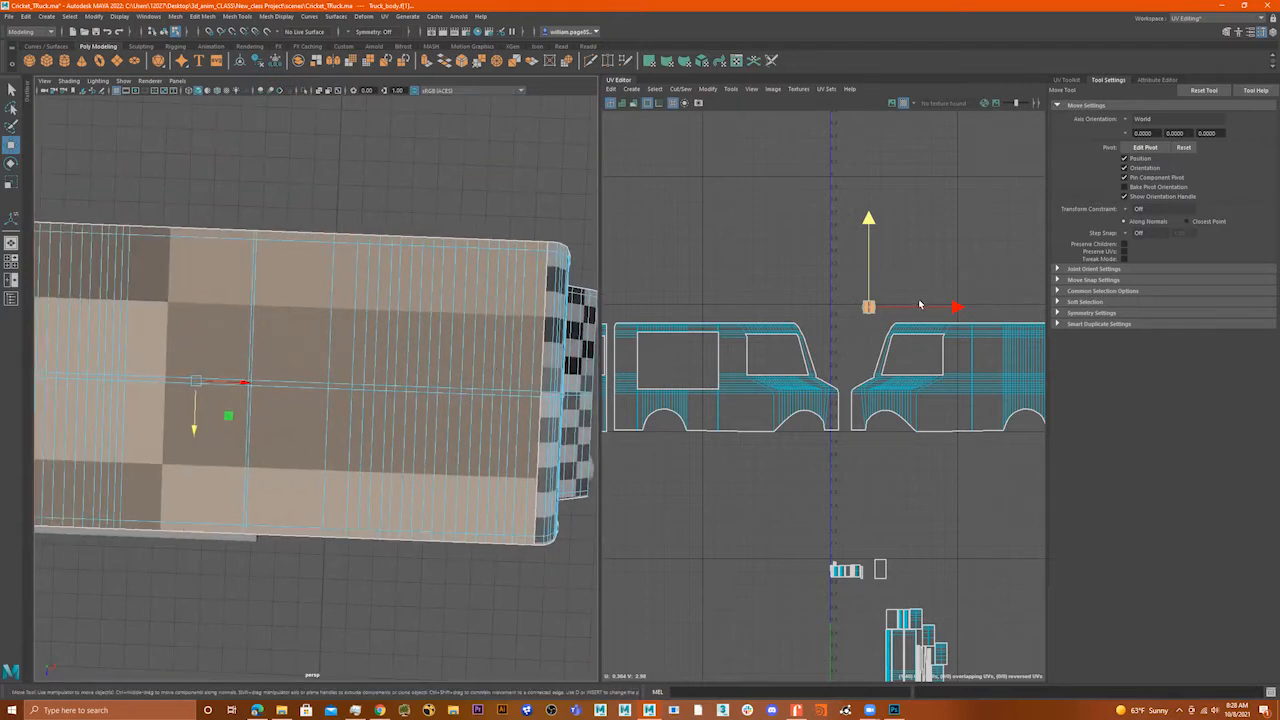
key(r)
drag(865, 312, 1037, 310)
key(ctrl+z)
mouse_move(886, 312)
mouse_down()
mouse_move(948, 309)
mouse_move(877, 312)
mouse_up()
- Place the roof shell above the serving-window side shell and scale it uniformly to match that shell's roofline length
key(w)
alt+middle_drag(823, 329, 880, 329)
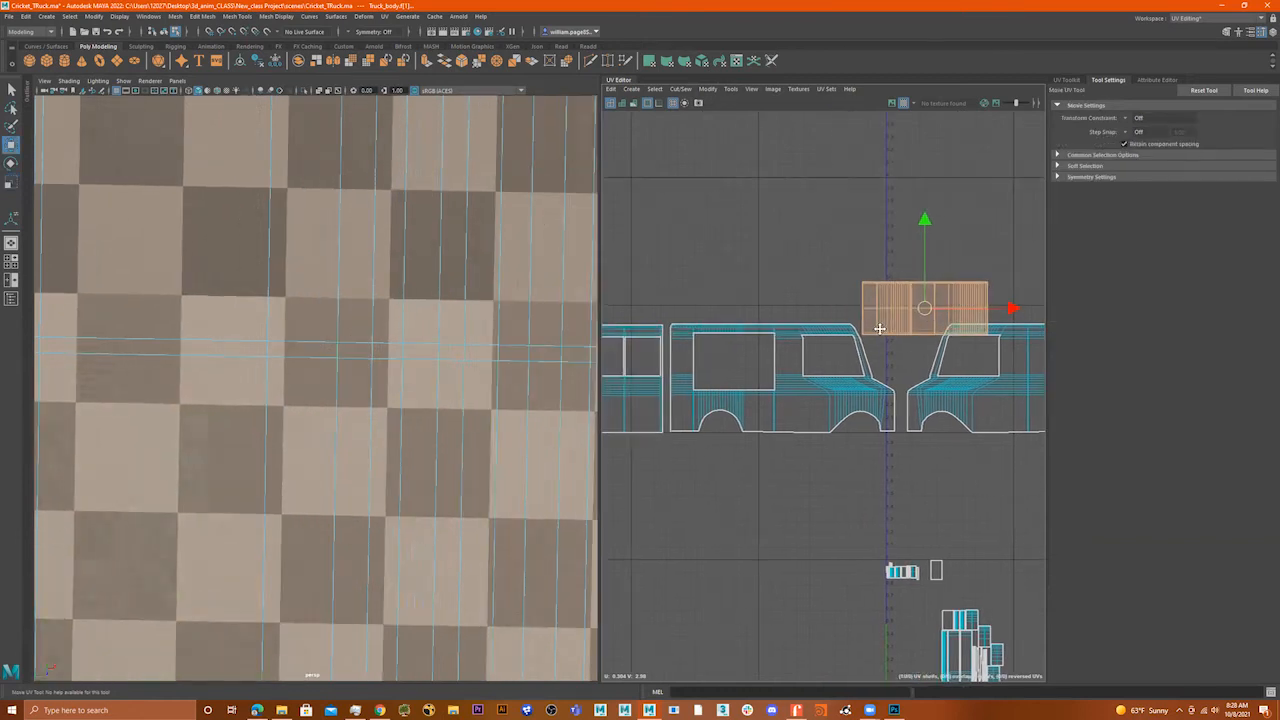
drag(915, 312, 756, 291)
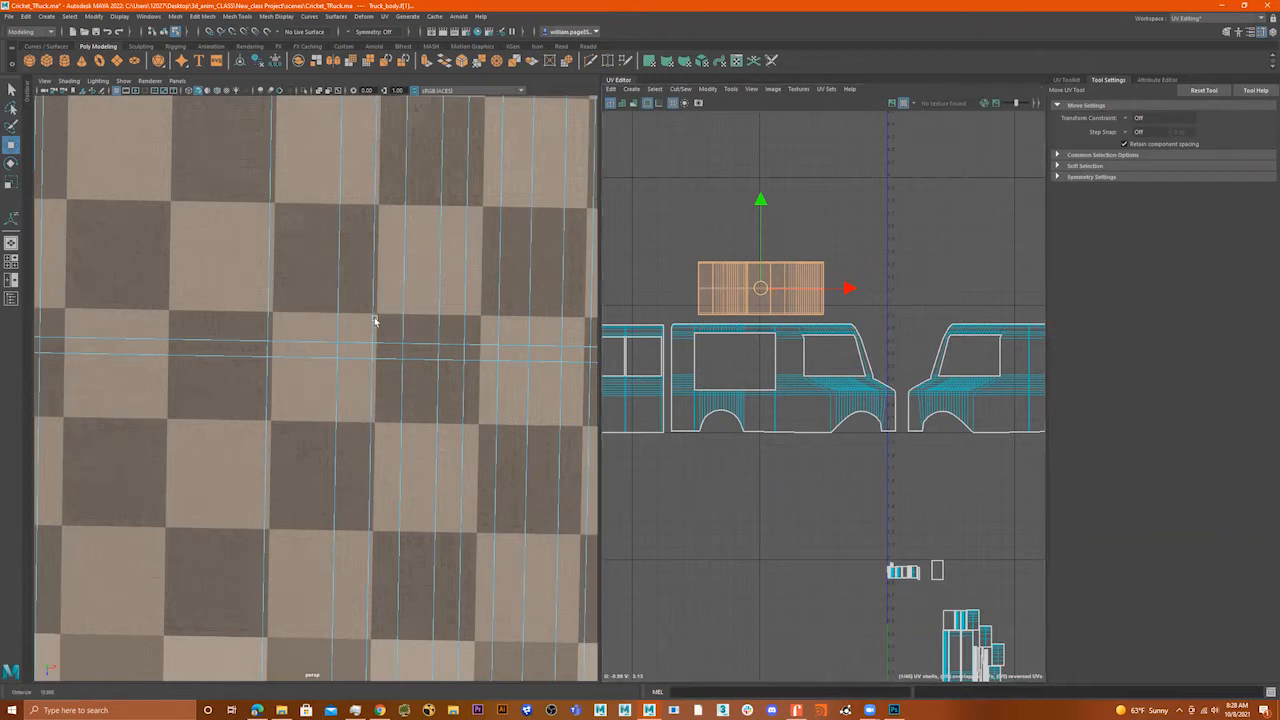
scroll(450, 326, down, 5)
key(r)
mouse_move(760, 295)
mouse_down()
mouse_move(800, 296)
mouse_move(764, 288)
mouse_up()
key(w)
key(r)
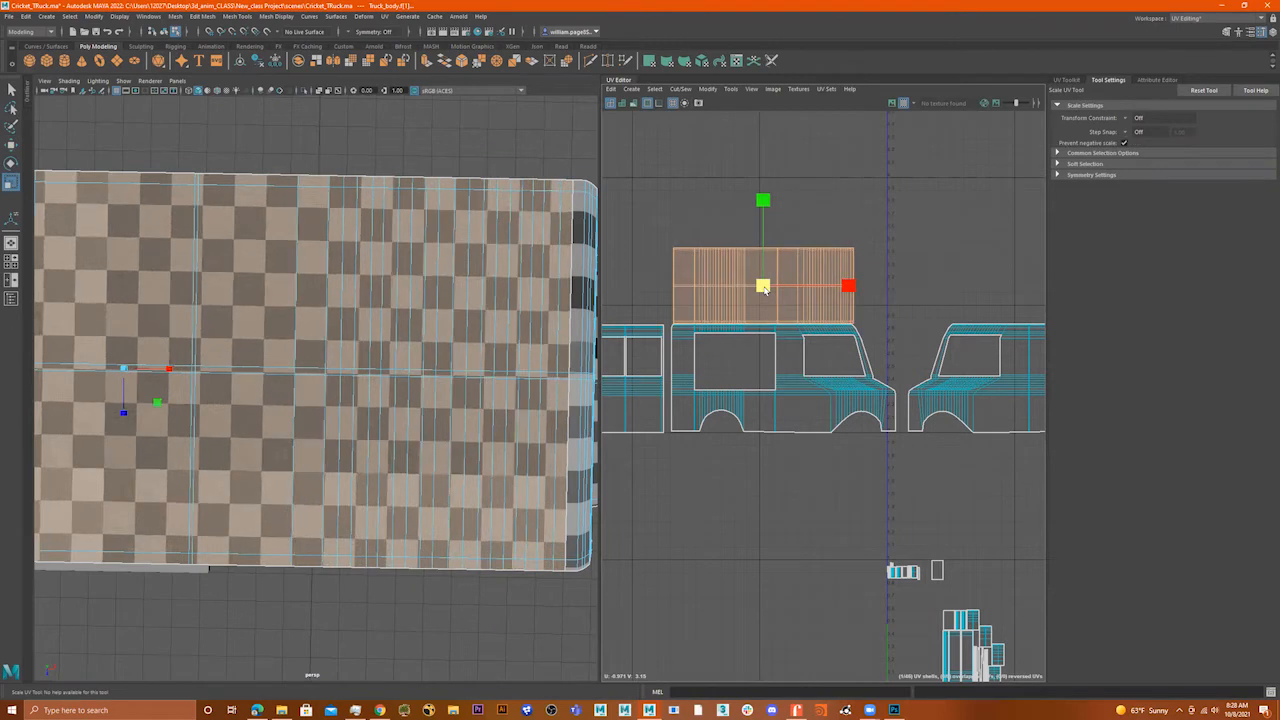
- Try to move the leftover small shells down out of the 0–1 tile, switching to UV selection
alt+right_drag(765, 290, 697, 295)
alt+right_drag(351, 303, 280, 306)
key(w)
scroll(829, 375, down, 4)
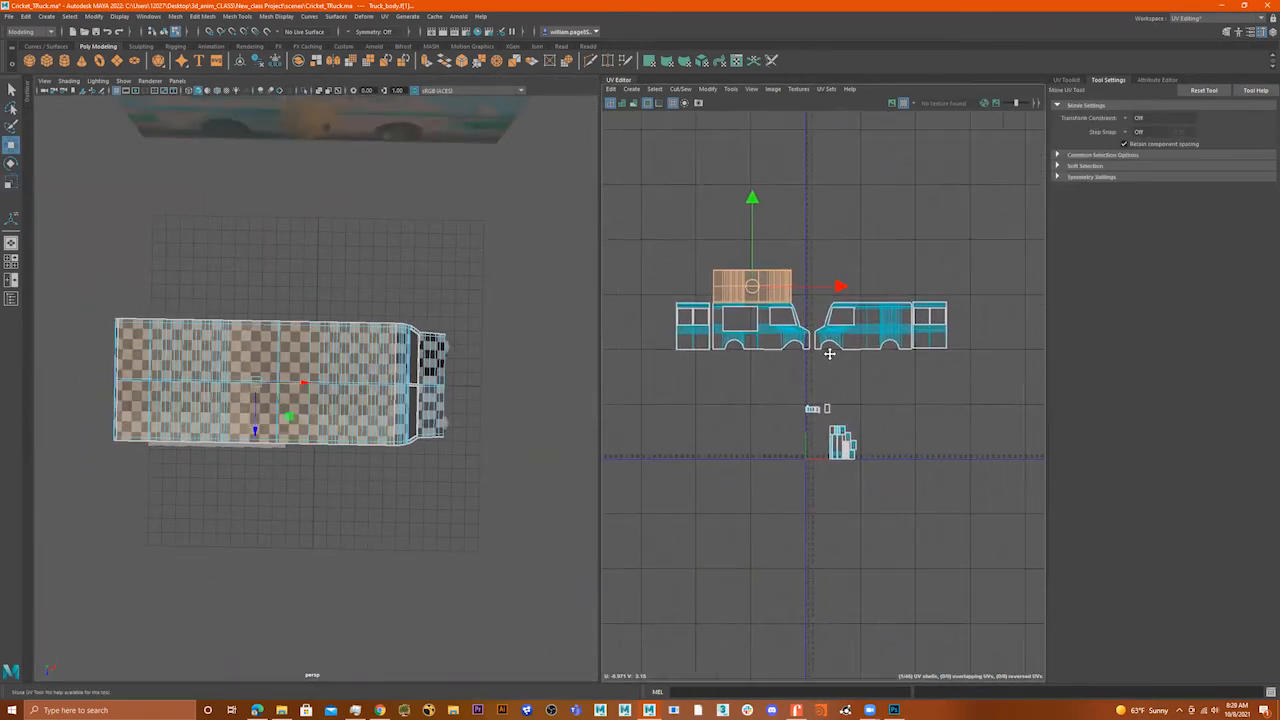
drag(750, 477, 752, 480)
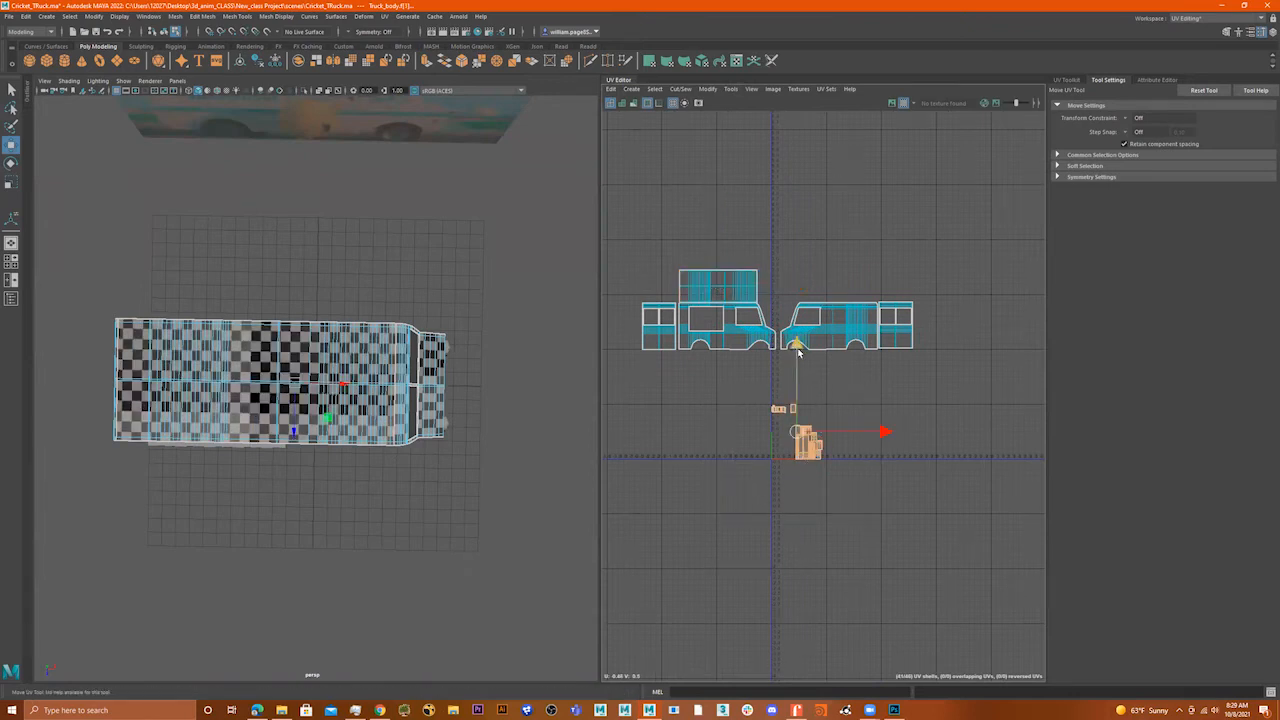
right_click(806, 441)
right_drag(900, 413, 902, 400)
drag(903, 381, 725, 470)
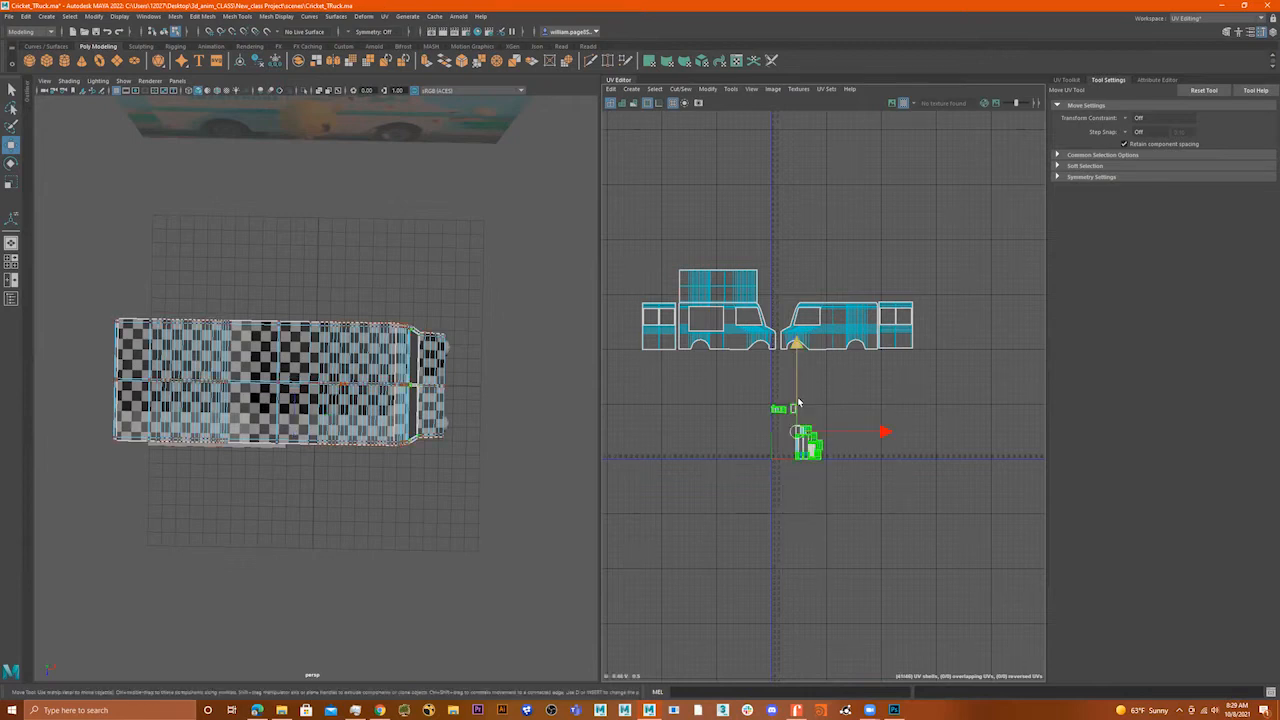
drag(794, 350, 797, 420)
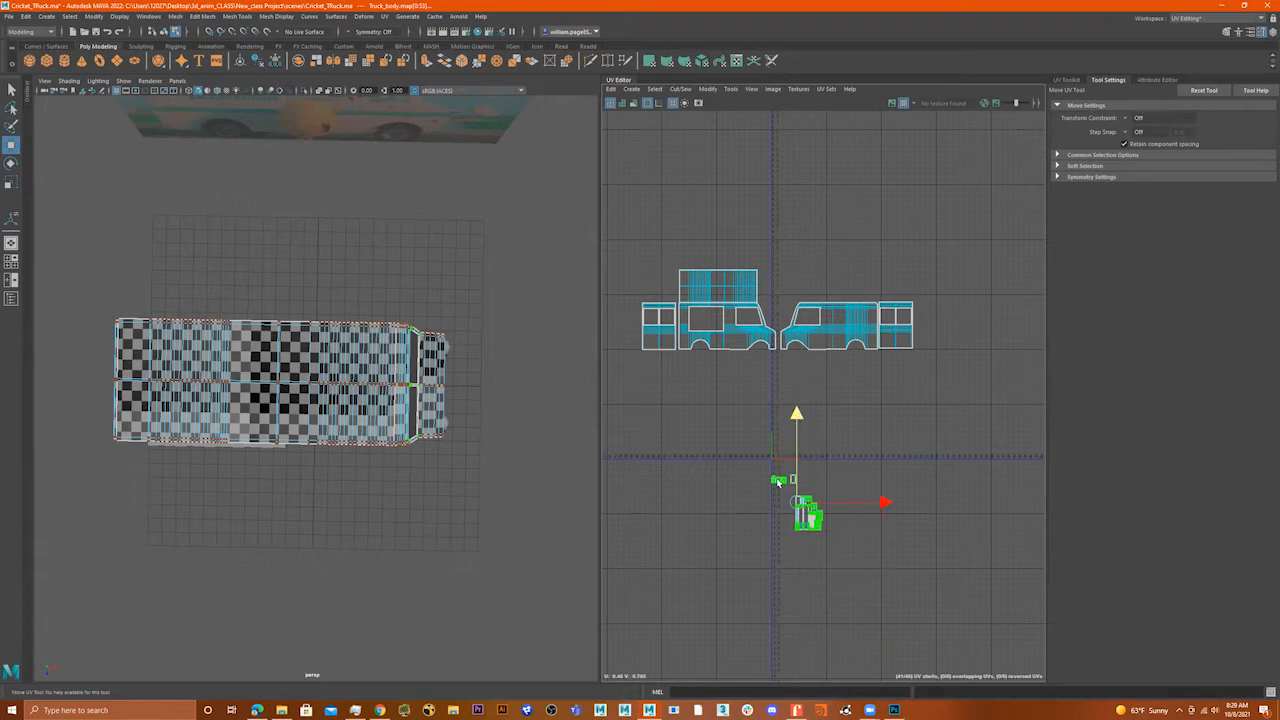
scroll(801, 441, up, 5)
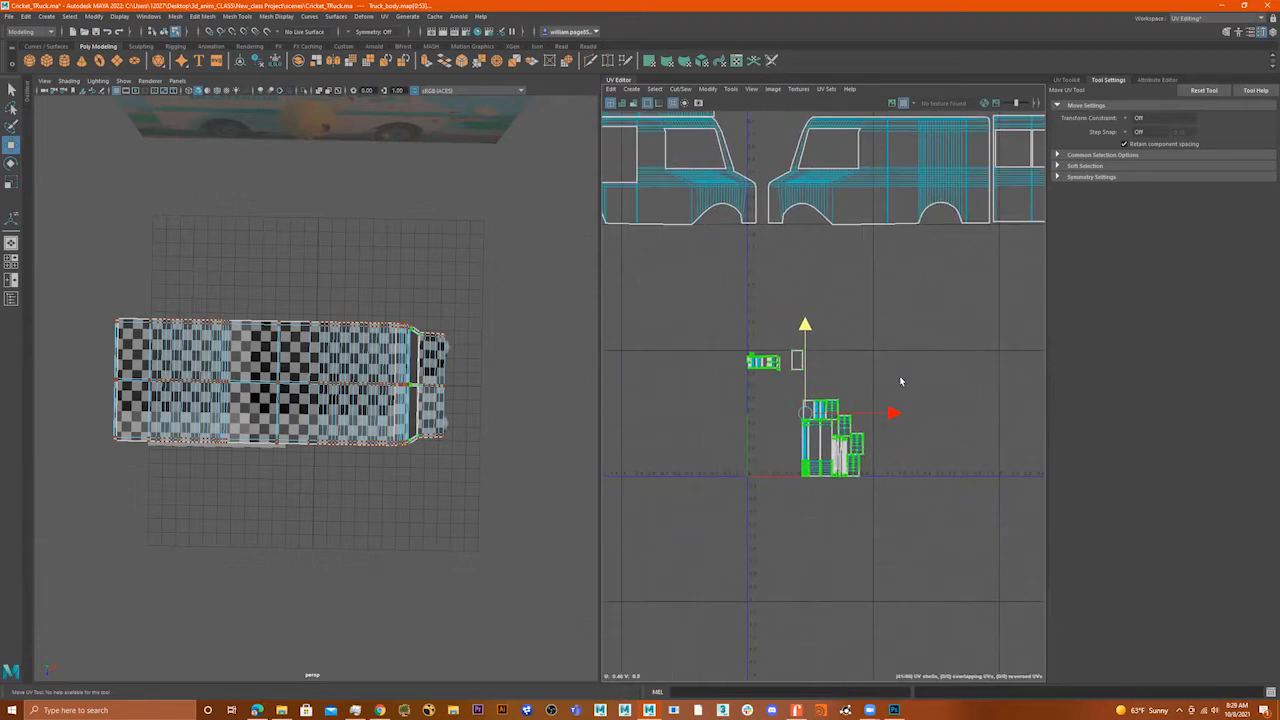
drag(906, 355, 632, 565)
drag(819, 328, 761, 493)
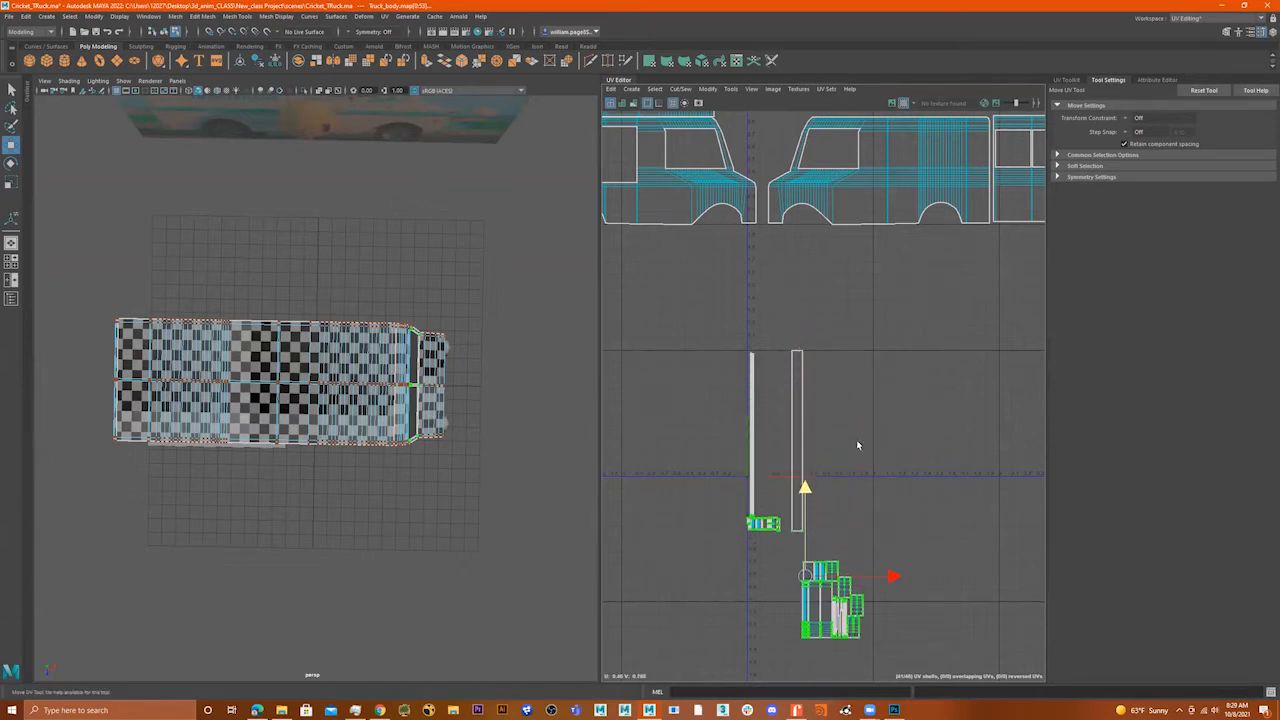
key(ctrl+z)
- Select all UVs of the leftover small shells and move them straight down, below the 0–1 tile
drag(948, 349, 718, 526)
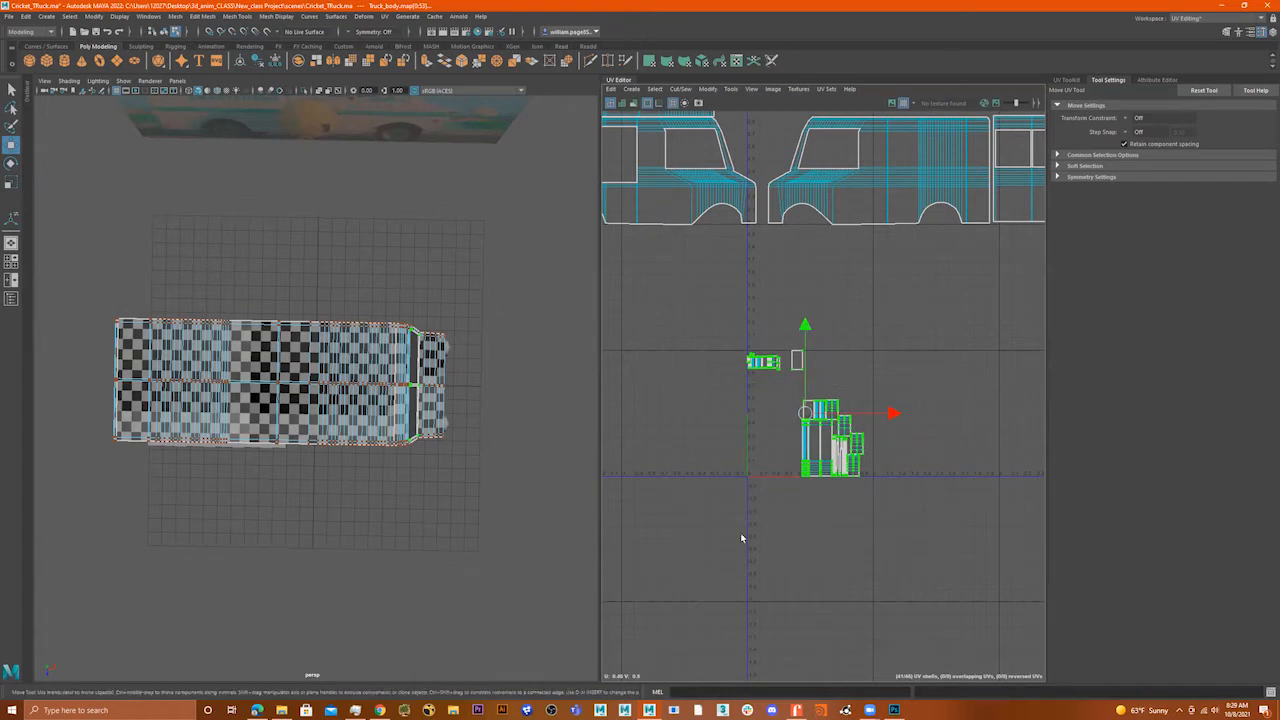
drag(815, 334, 814, 531)
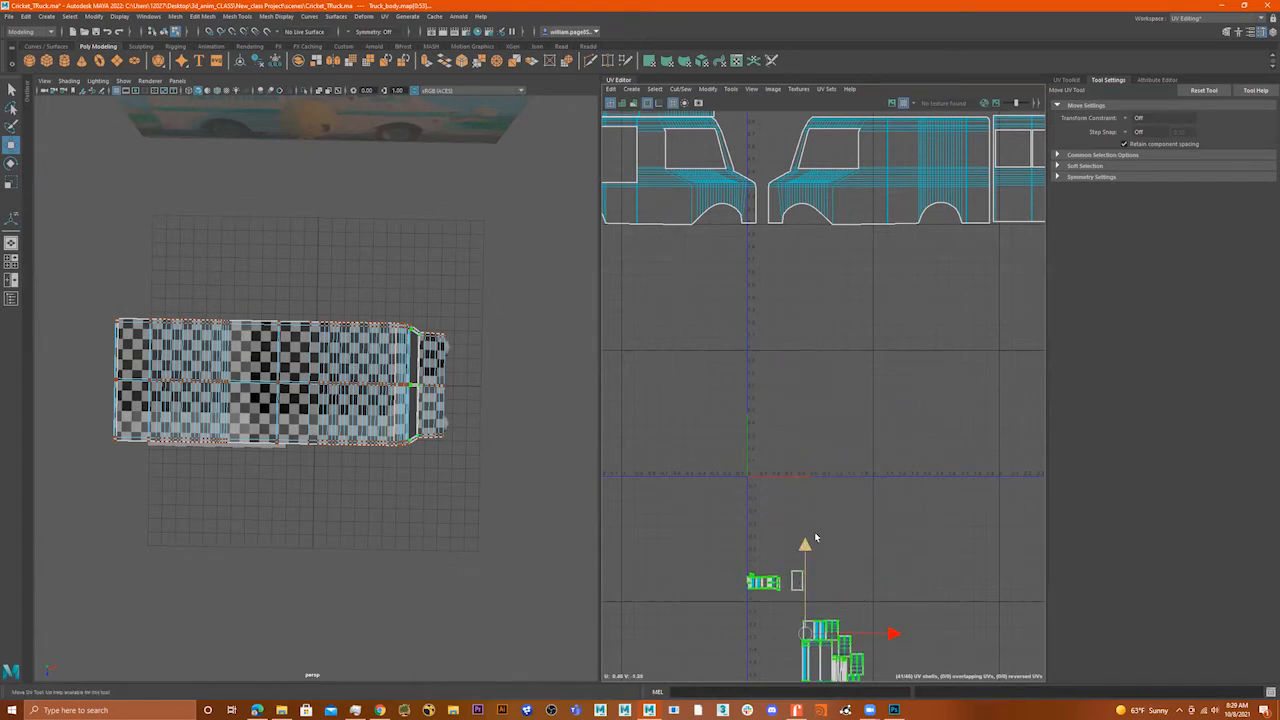
scroll(844, 458, down, 2)
scroll(845, 463, down, 3)
alt+middle_drag(768, 404, 811, 449)
scroll(811, 449, down, 2)
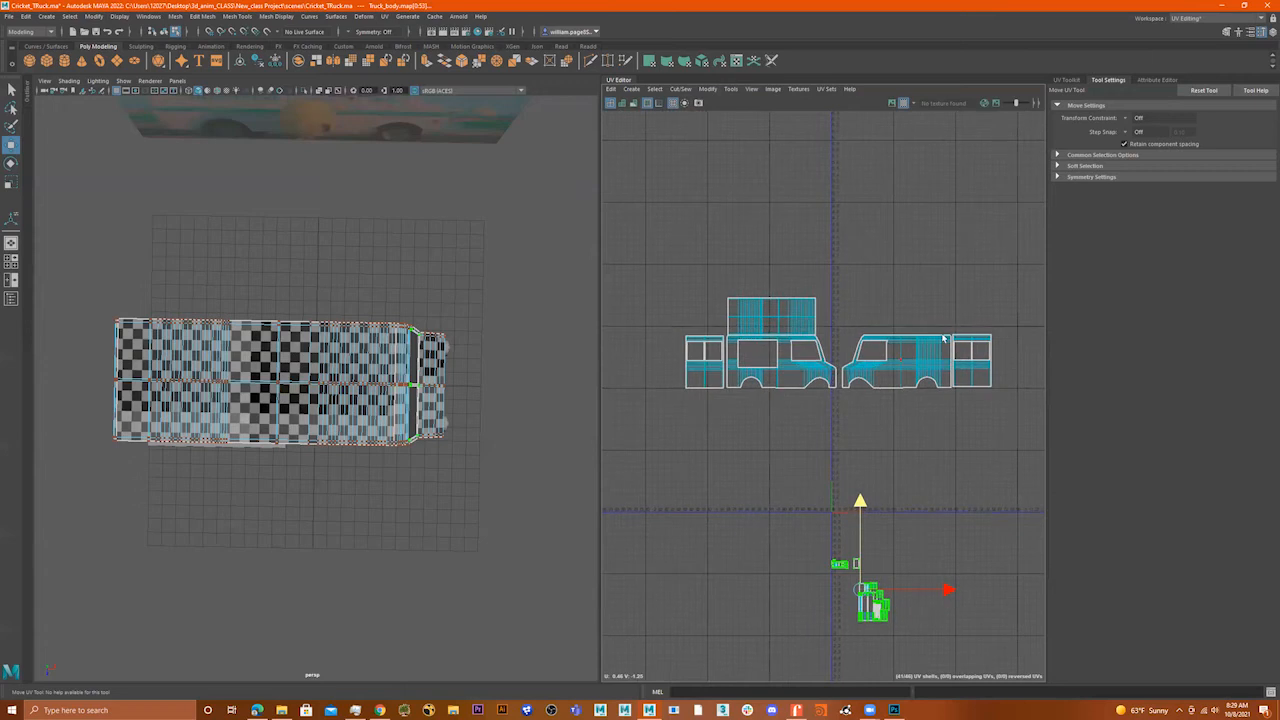
- Select all UVs of the five arranged body shells and scale them down uniformly together
drag(1019, 250, 654, 423)
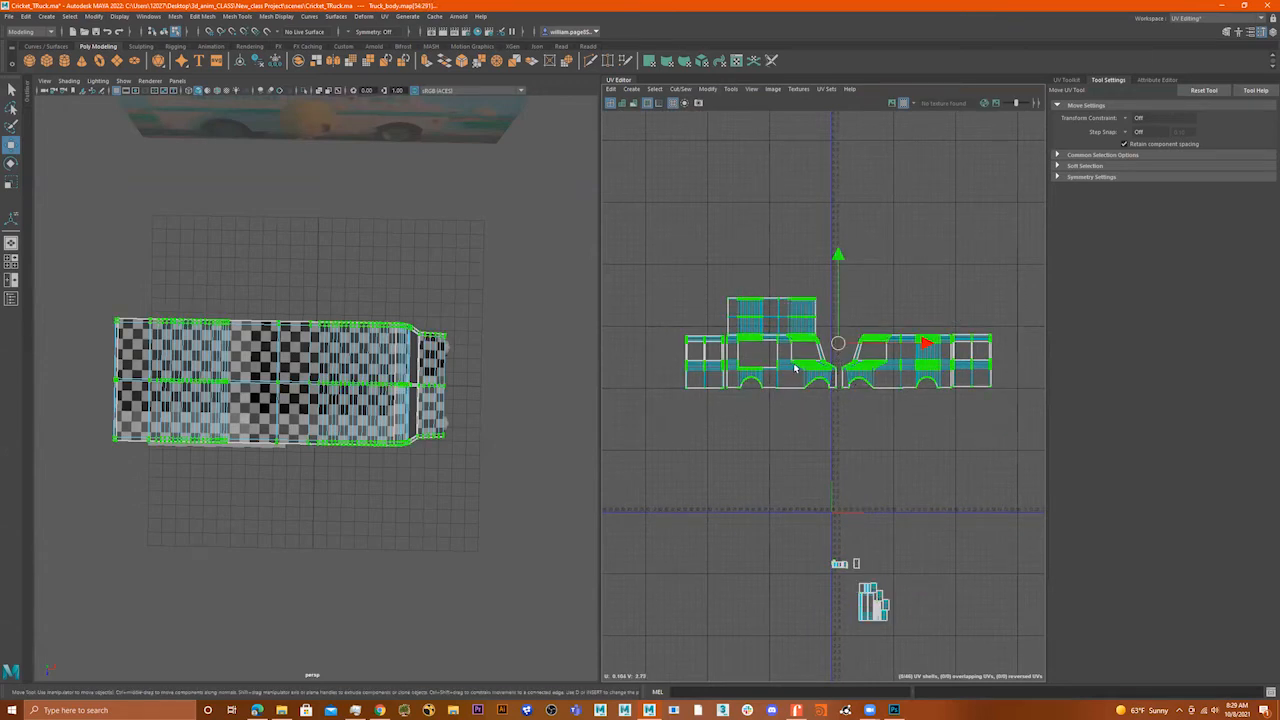
right_click(807, 372)
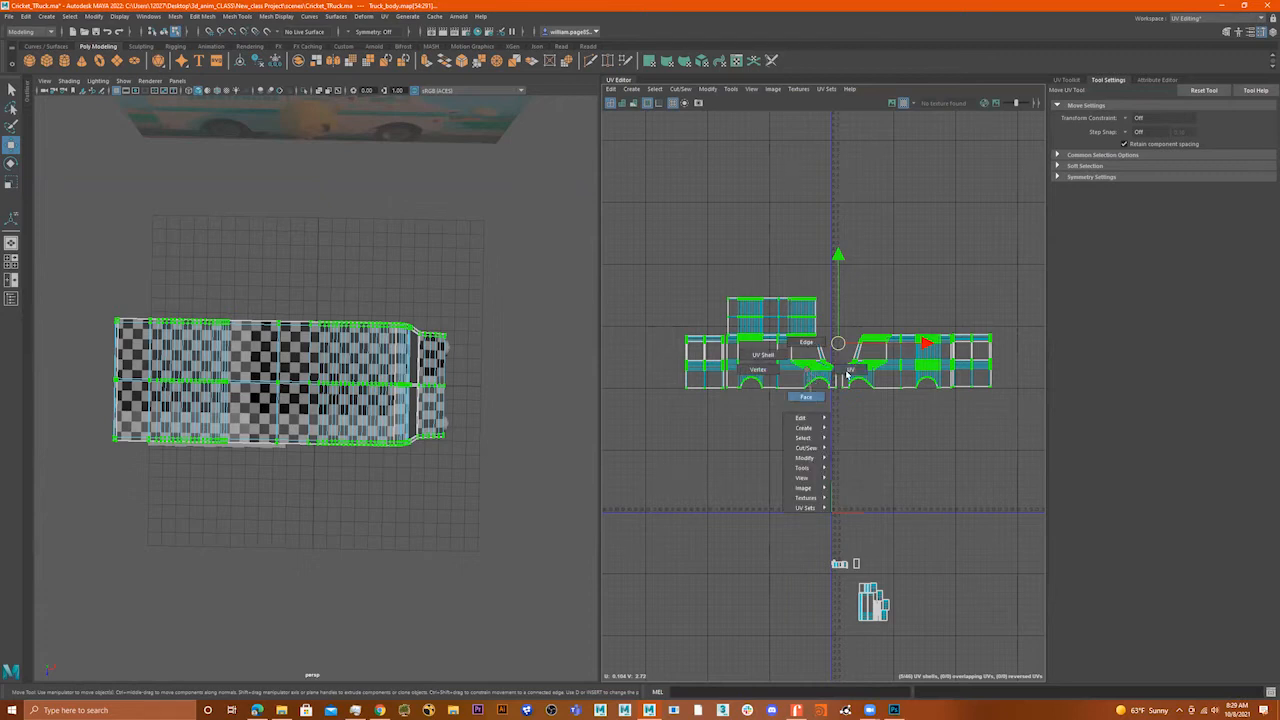
click(848, 371)
drag(645, 426, 1015, 250)
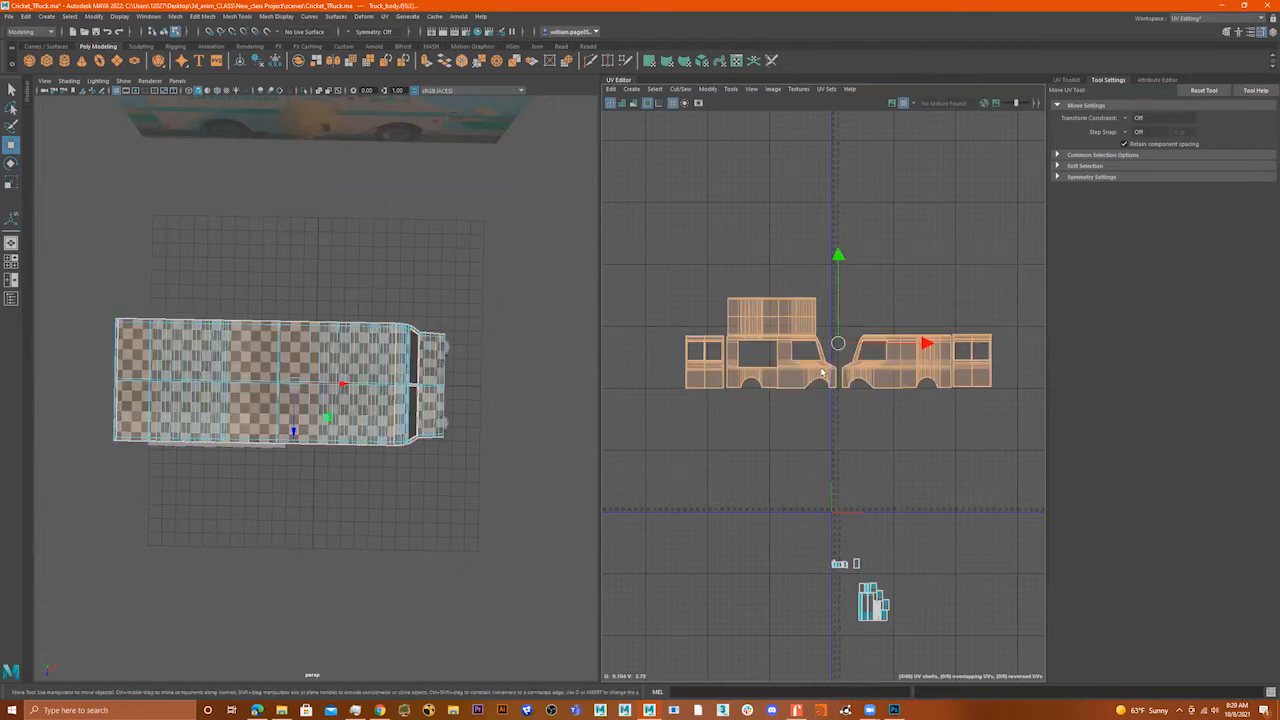
key(r)
drag(838, 344, 781, 375)
- Move the five scaled body shells down together over the 0–1 UV tile
key(w)
drag(838, 344, 866, 472)
alt+right_drag(838, 476, 1111, 428)
alt+right_drag(900, 440, 1180, 428)
alt+middle_drag(840, 414, 709, 303)
alt+right_drag(835, 376, 965, 370)
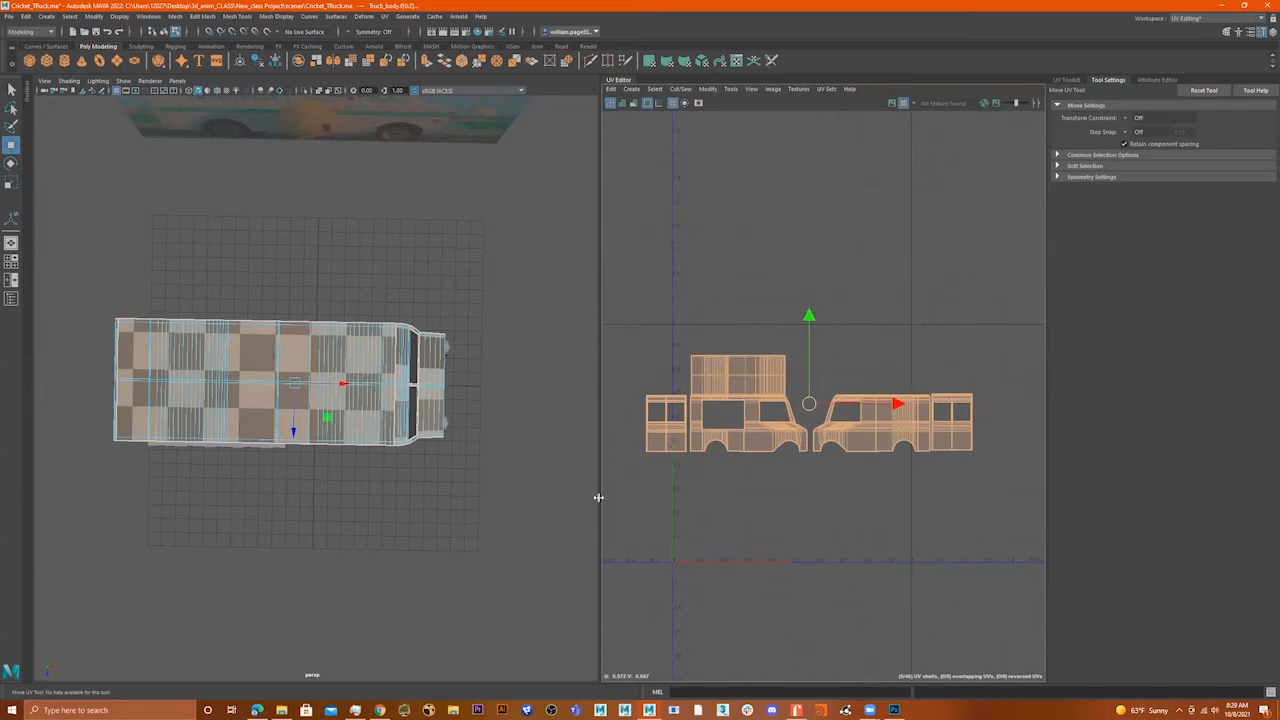
- Move the two truck side shells down to sit nose to nose along the bottom edge of the 0–1 tile
alt+middle_drag(860, 469, 893, 466)
click(786, 444)
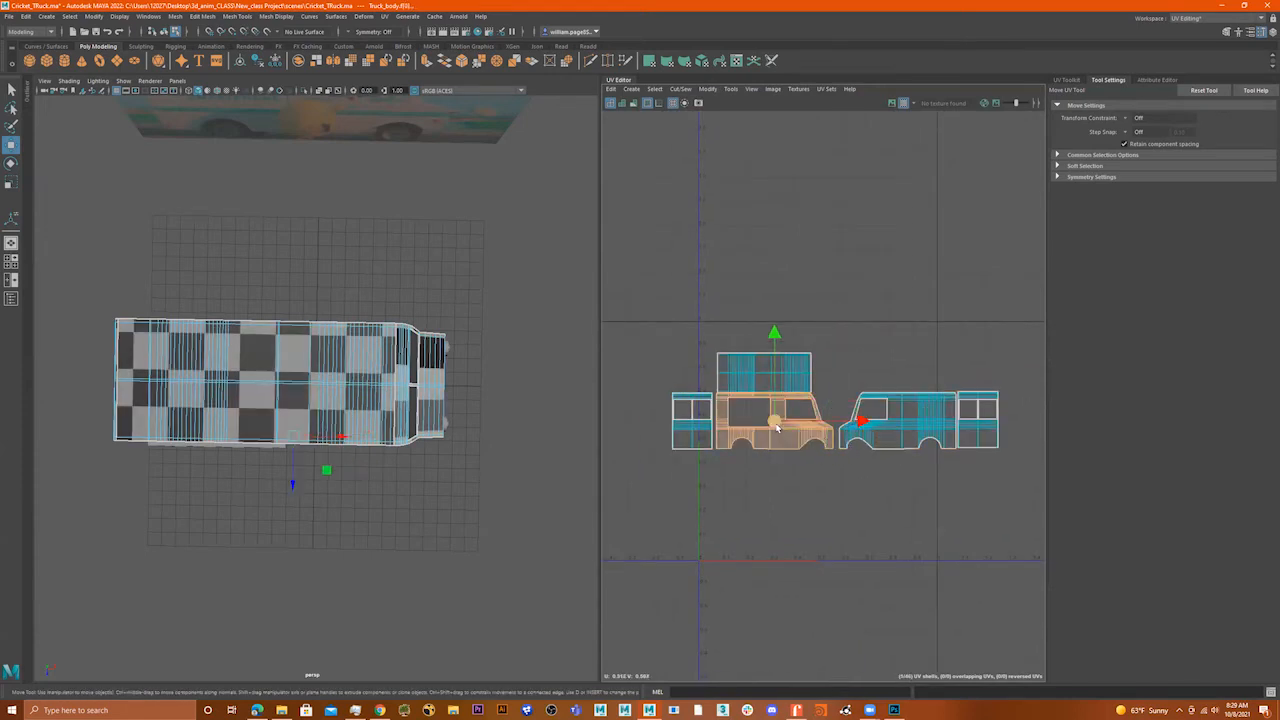
drag(777, 425, 763, 535)
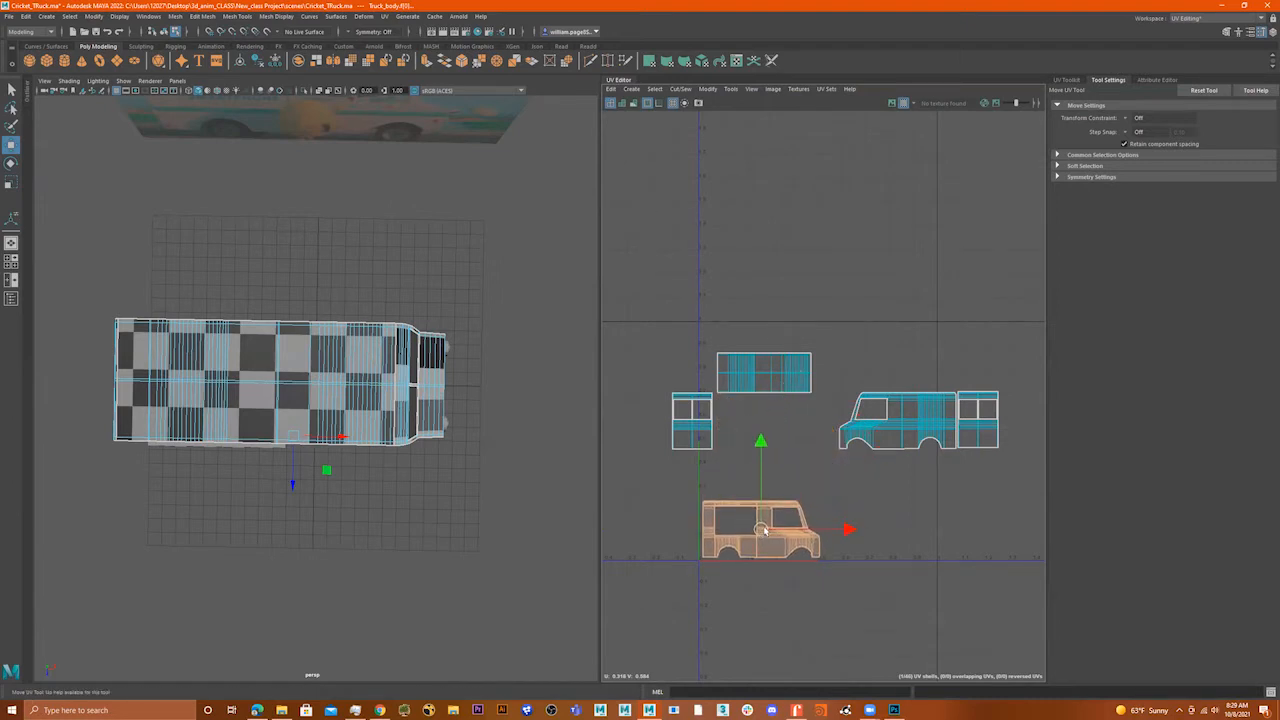
click(905, 435)
drag(900, 428, 877, 532)
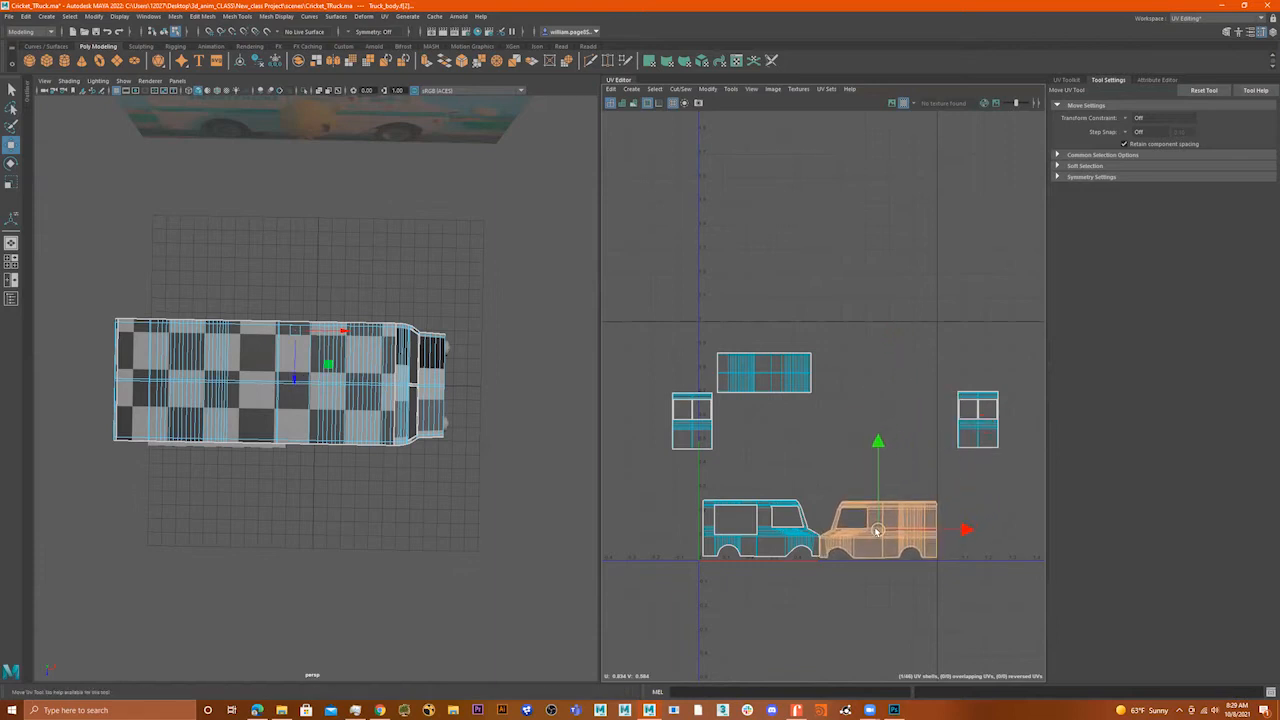
- Nudge the serving-window side shell into the lower-left corner of the 0–1 tile
alt+right_drag(719, 530, 822, 507)
alt+middle_drag(822, 507, 758, 455)
click(704, 500)
drag(810, 478, 806, 476)
drag(717, 397, 718, 400)
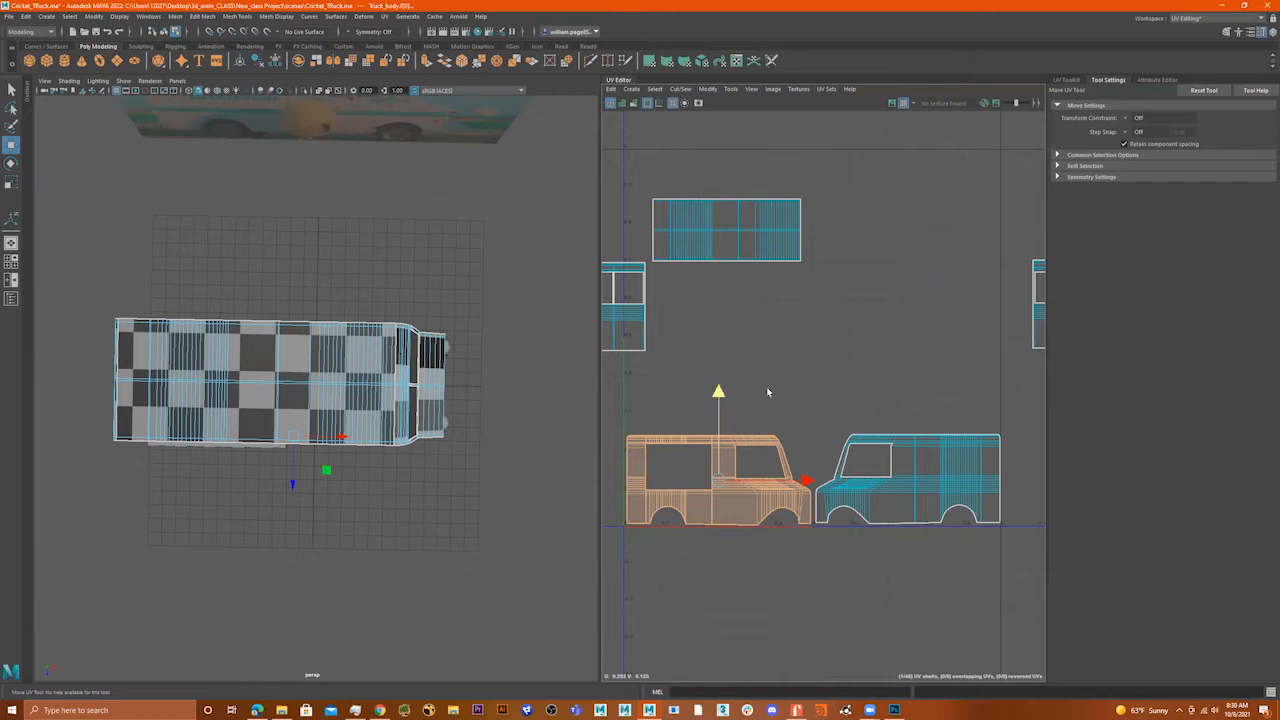
- Park the truck's front shell above the 0–1 tile and stack the serving-window side shell over the other side shell
scroll(811, 410, down, 1)
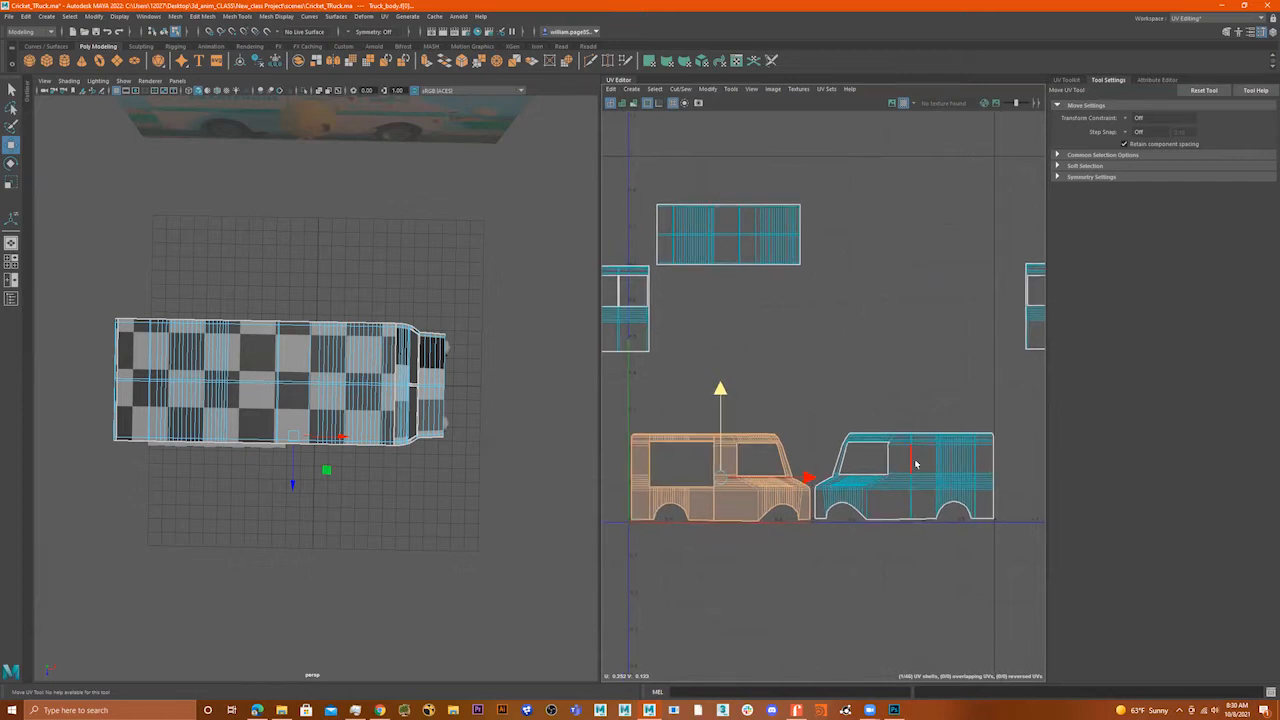
scroll(910, 460, down, 2)
alt+middle_drag(900, 414, 904, 426)
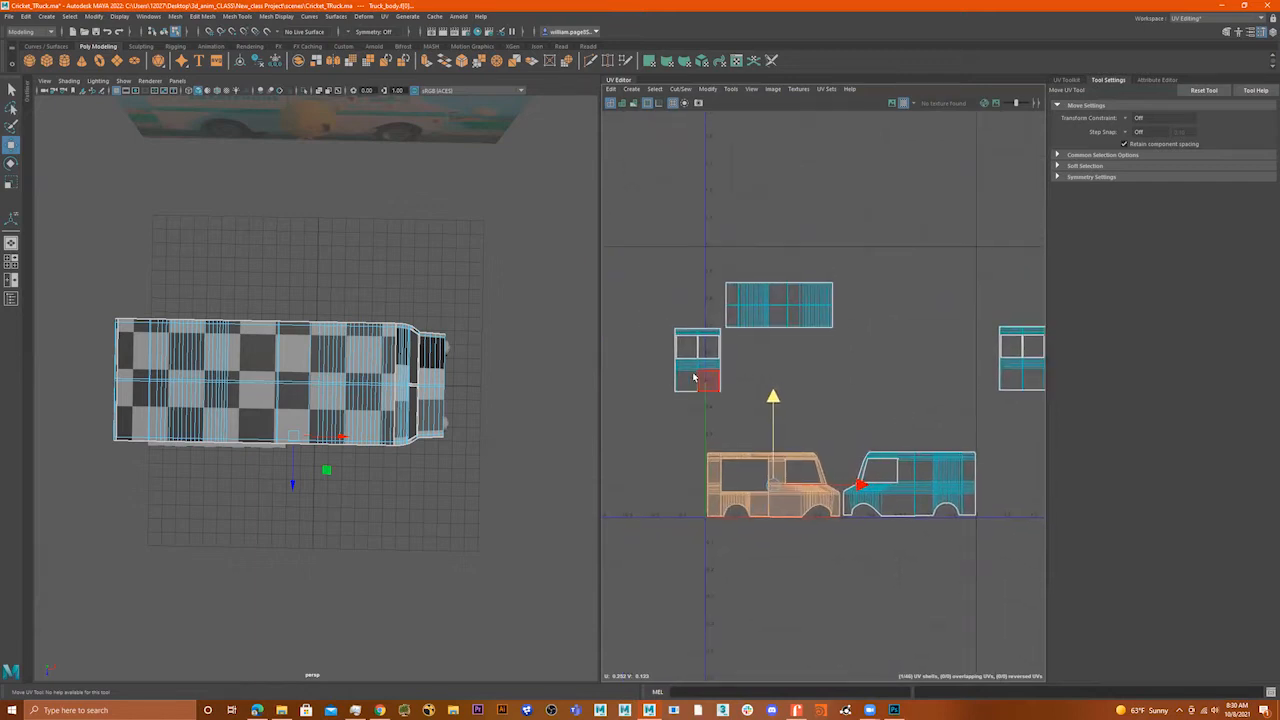
click(687, 367)
drag(699, 362, 842, 214)
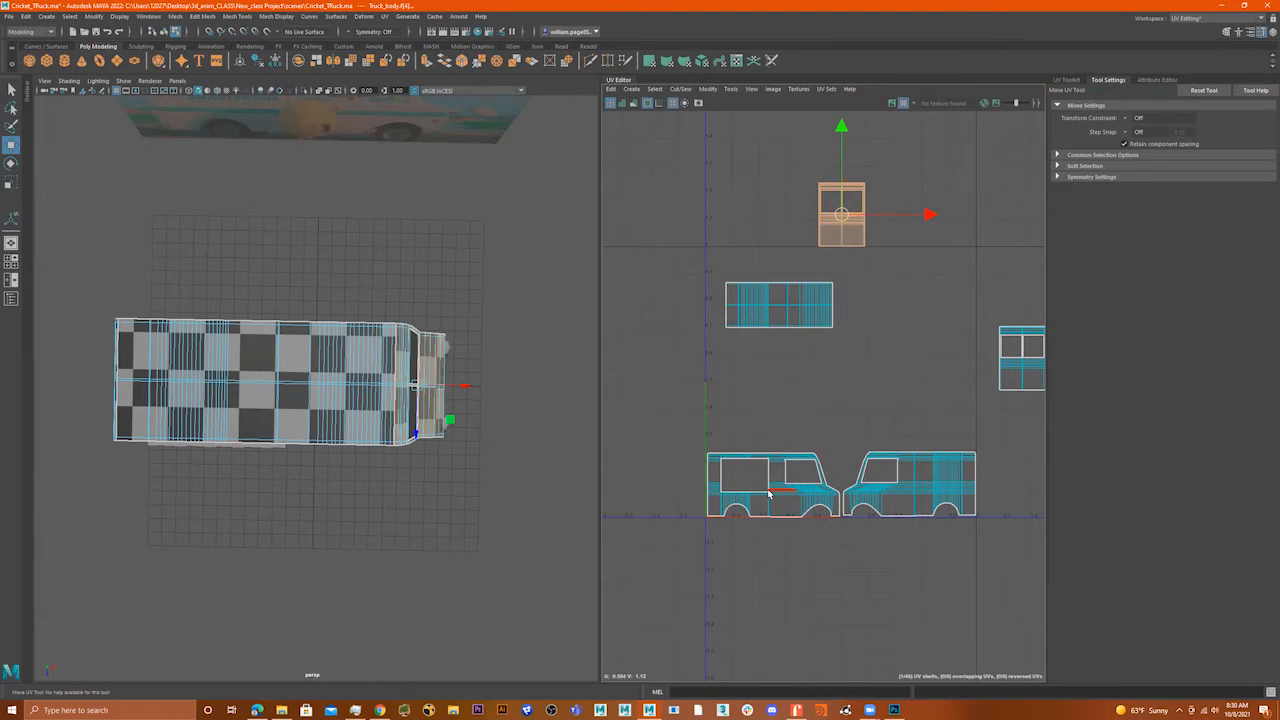
click(769, 494)
drag(772, 487, 914, 420)
alt+middle_drag(916, 420, 830, 426)
- Move the truck's rear shell into the tile, directly left of the lower side shell
click(935, 378)
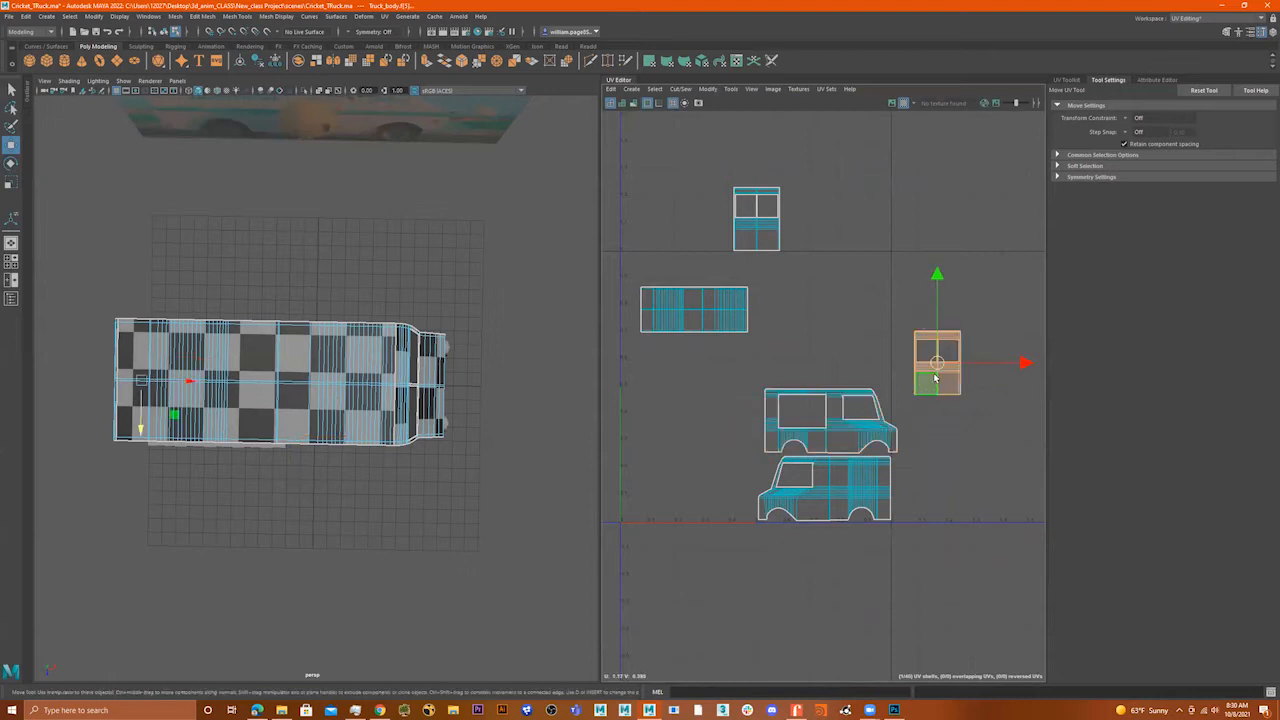
drag(938, 370, 735, 423)
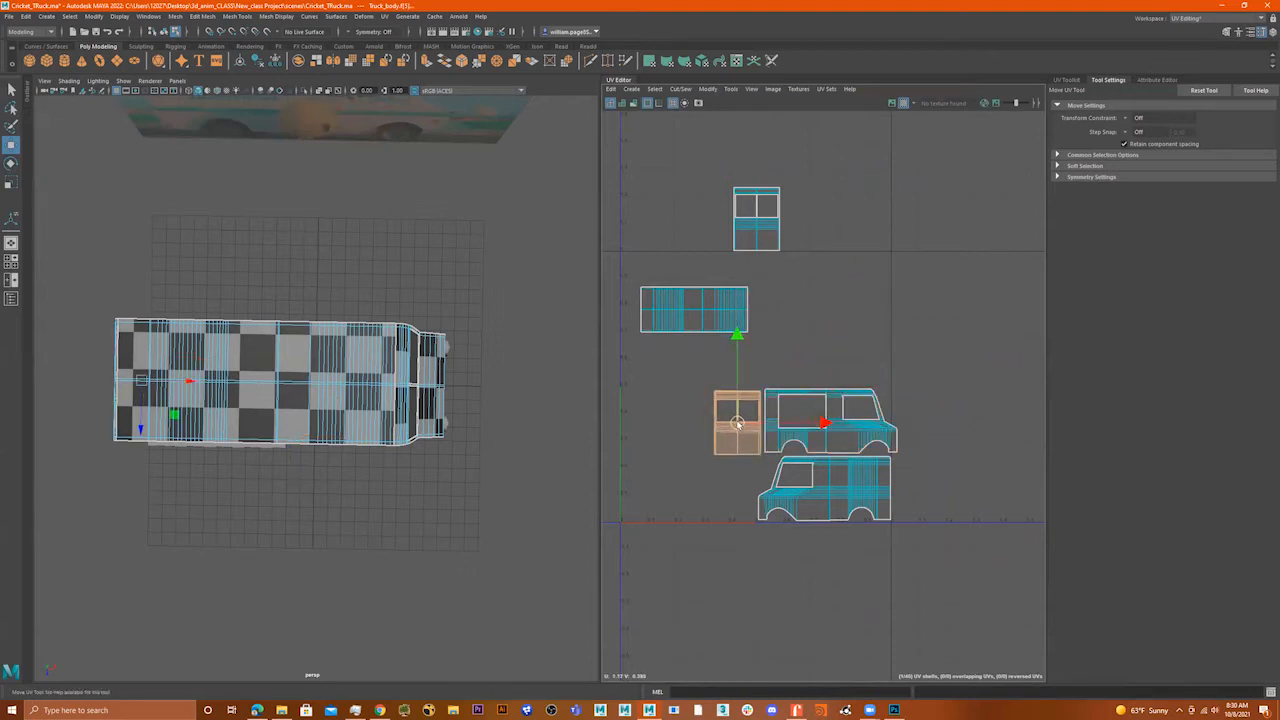
drag(735, 429, 733, 487)
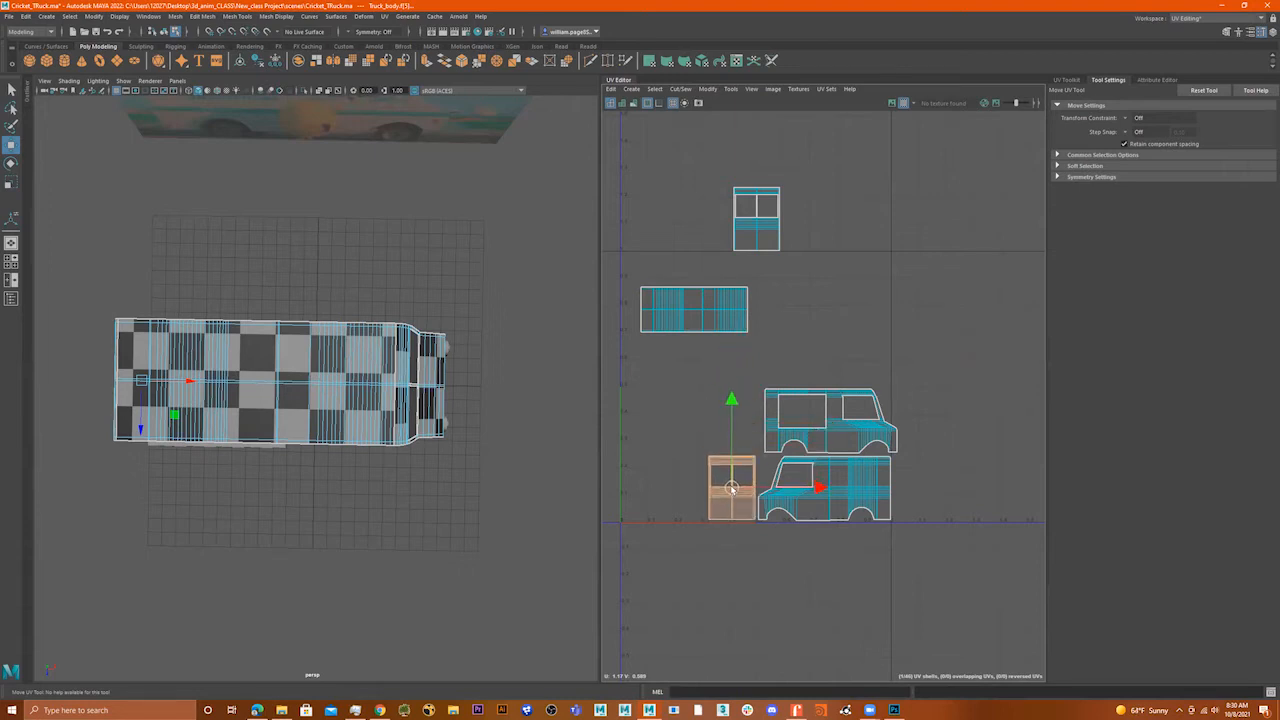
- Move the front shell directly above the rear shell and the roof shell above the serving-window side shell
shift+click(767, 232)
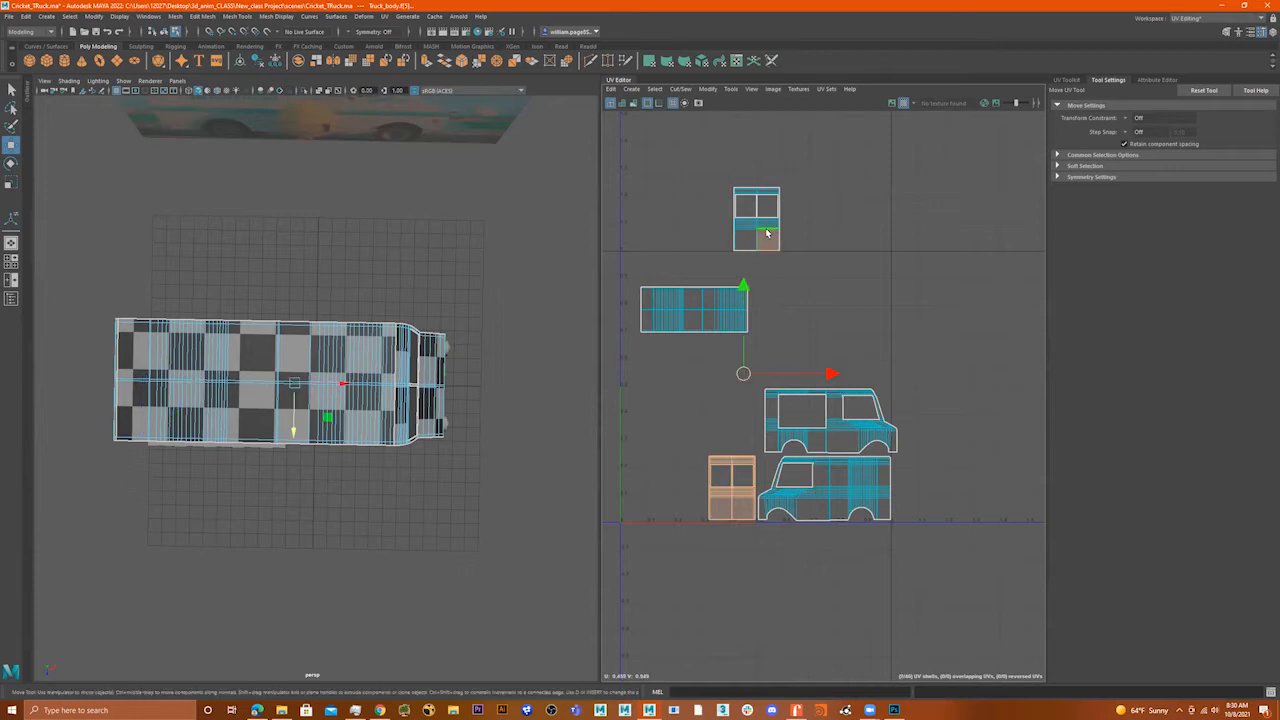
click(767, 232)
drag(757, 221, 733, 421)
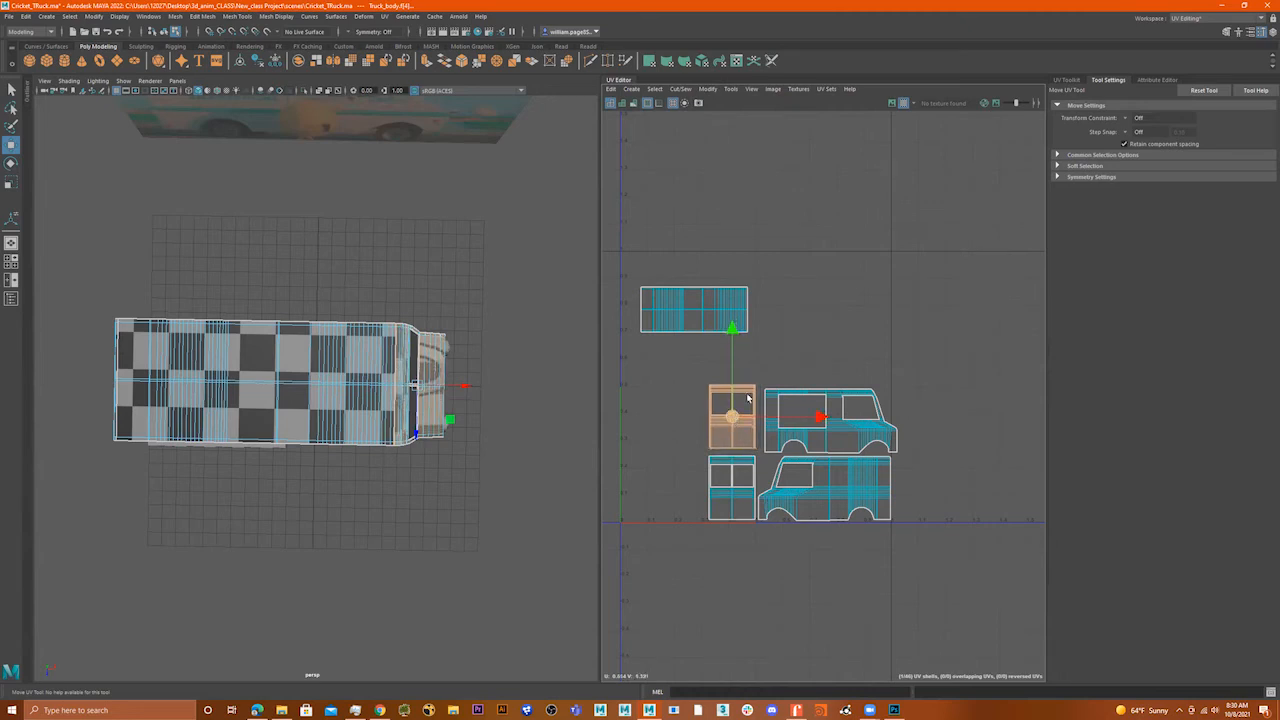
drag(630, 349, 628, 346)
drag(690, 308, 812, 366)
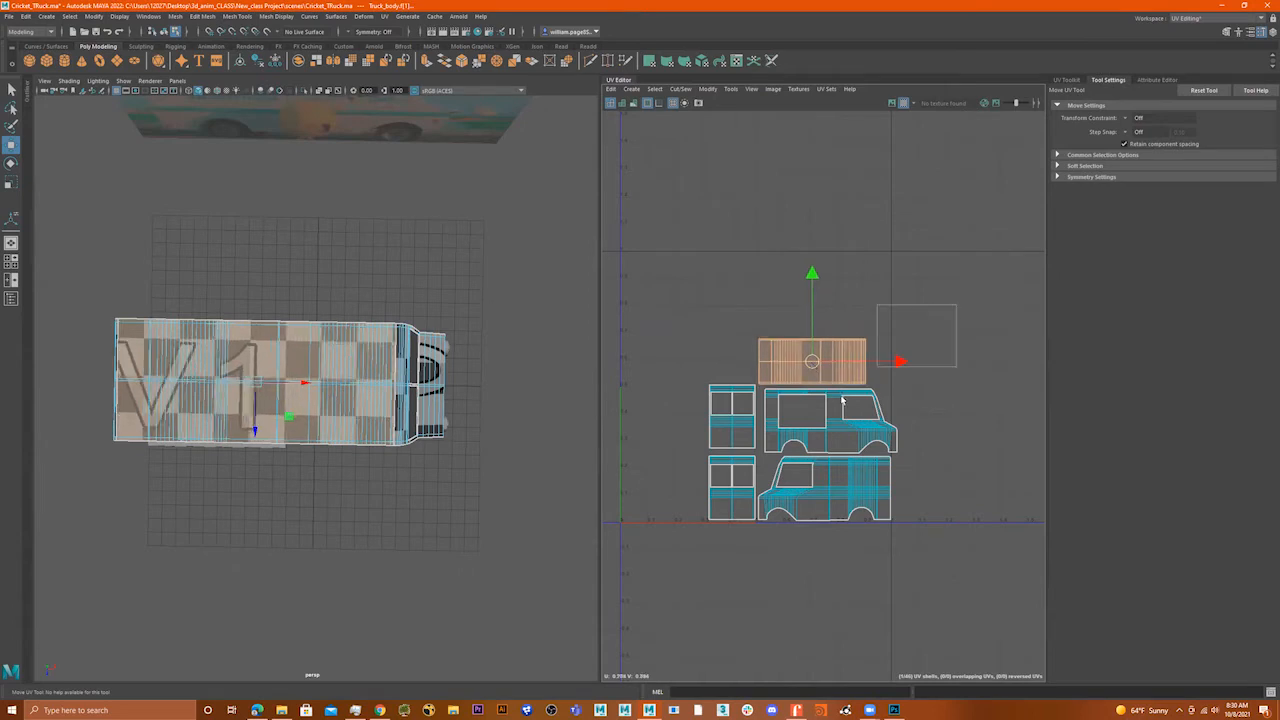
- Select all five body shells, scale them up uniformly together, and move them over the 0–1 tile
drag(651, 586, 650, 588)
scroll(691, 533, down, 2)
drag(800, 451, 767, 414)
key(r)
key(w)
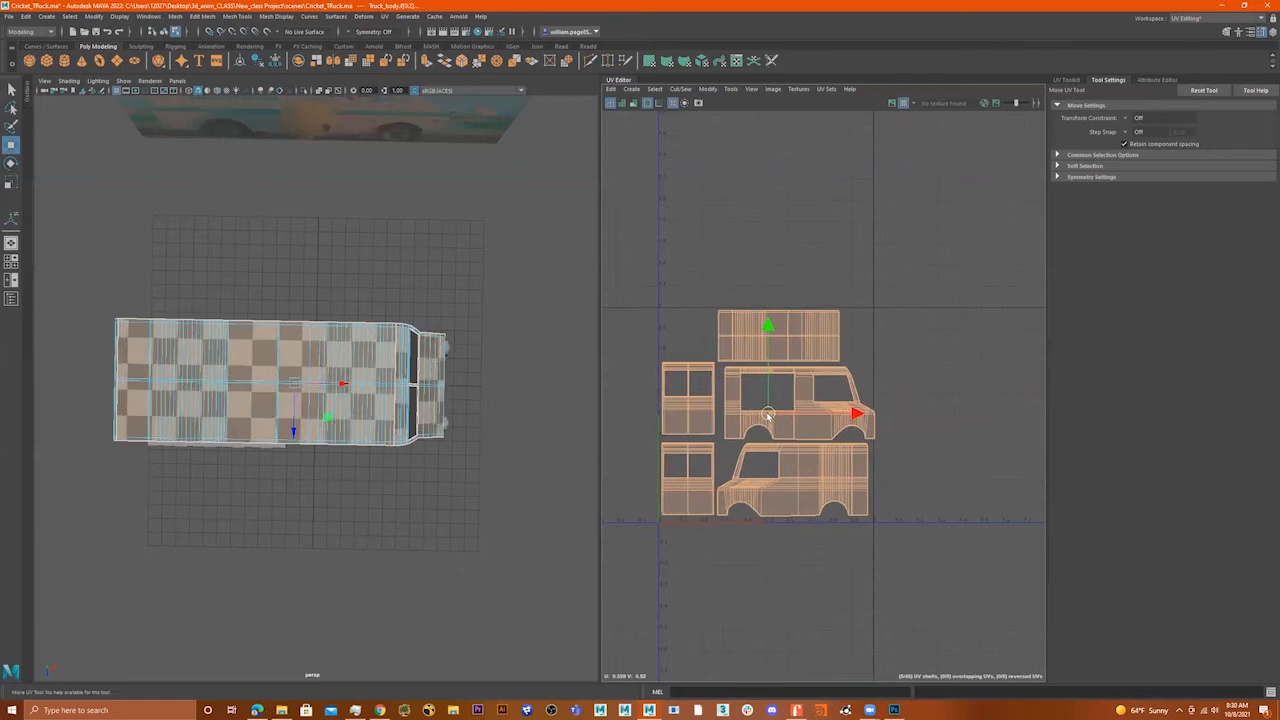
- Fine-tune the uniform scale of the five body shells so they fill the 0–1 tile more closely
scroll(730, 428, up, 3)
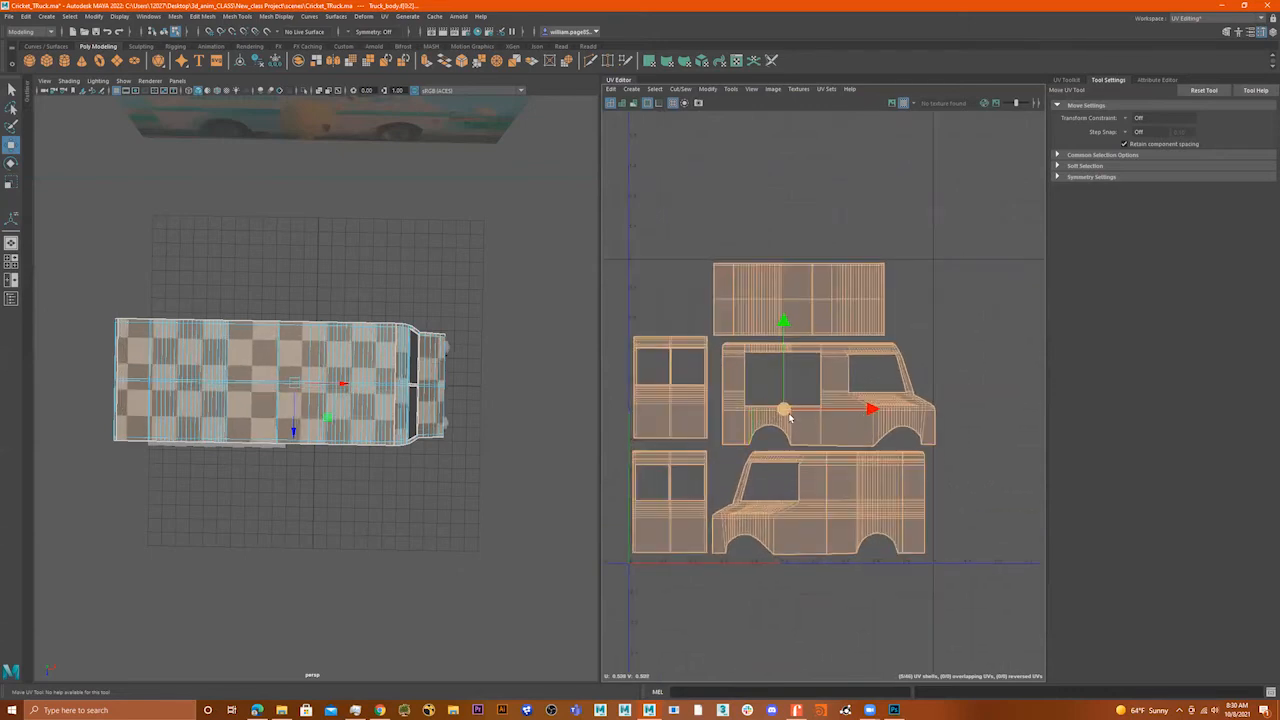
key(r)
drag(788, 416, 787, 417)
drag(786, 414, 785, 414)
alt+right_drag(740, 398, 828, 402)
alt+right_drag(757, 443, 731, 440)
alt+middle_drag(779, 426, 824, 420)
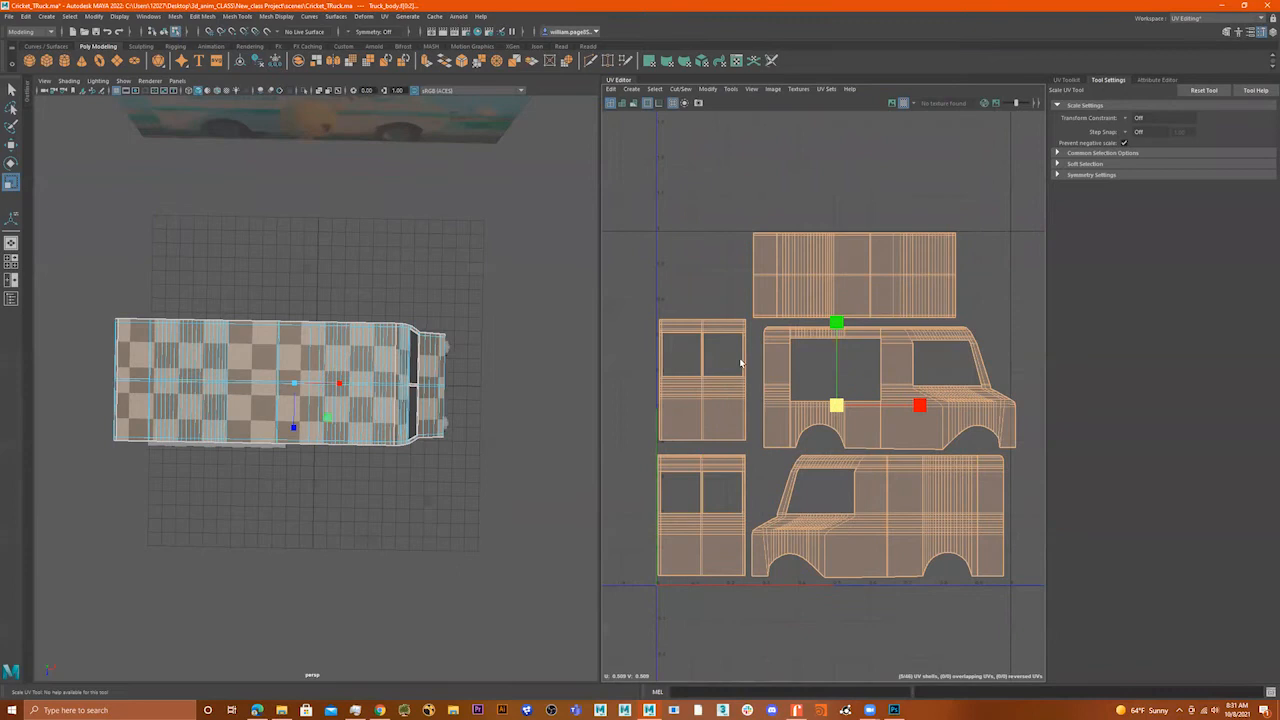
- Check the checkers on the truck's front, and shift the serving-window side shell slightly left, inside the tile's right edge
alt+drag(463, 408, 290, 308)
scroll(430, 355, up, 7)
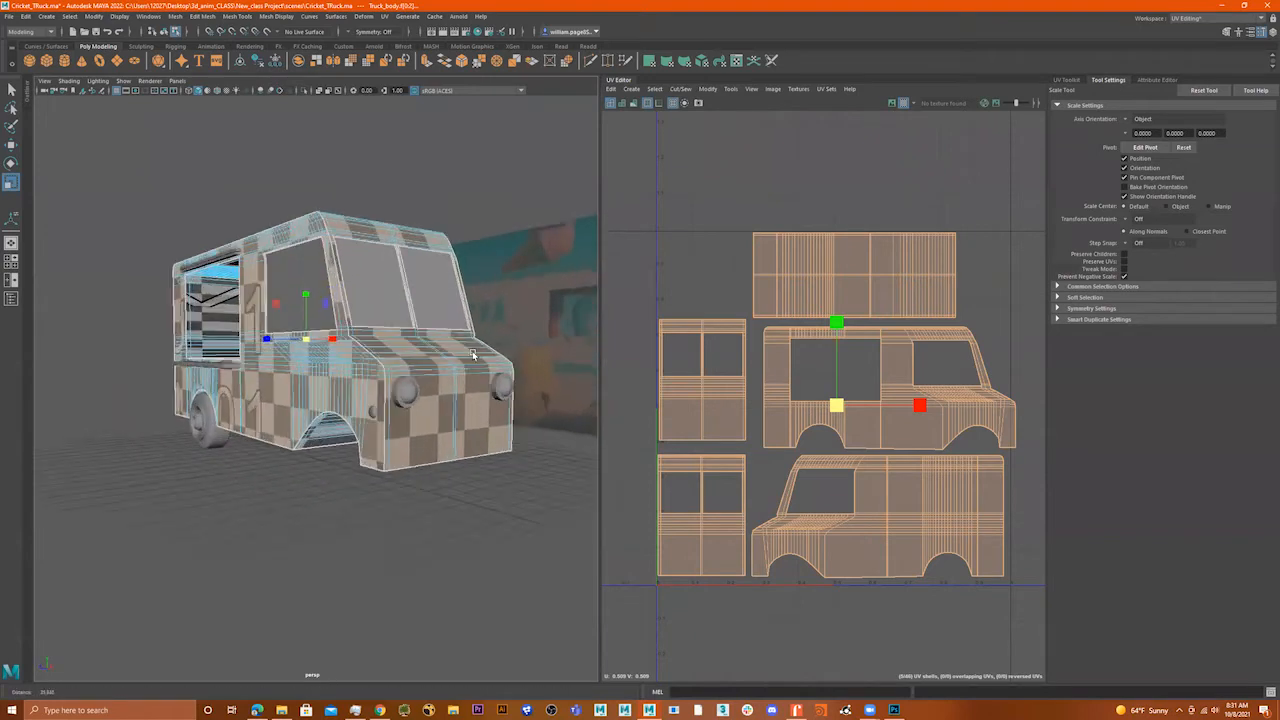
mouse_move(445, 380)
alt+mouse_down()
mouse_move(390, 395)
mouse_move(450, 400)
alt+mouse_up()
click(873, 287)
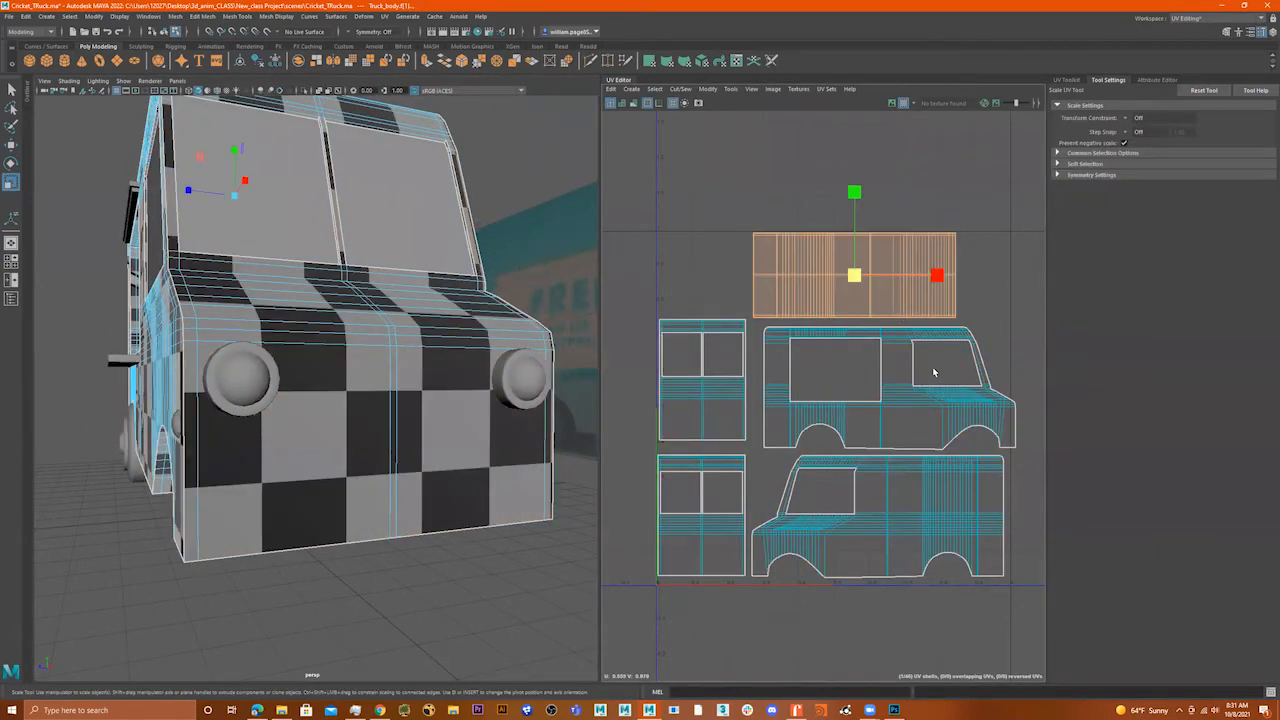
click(825, 420)
key(w)
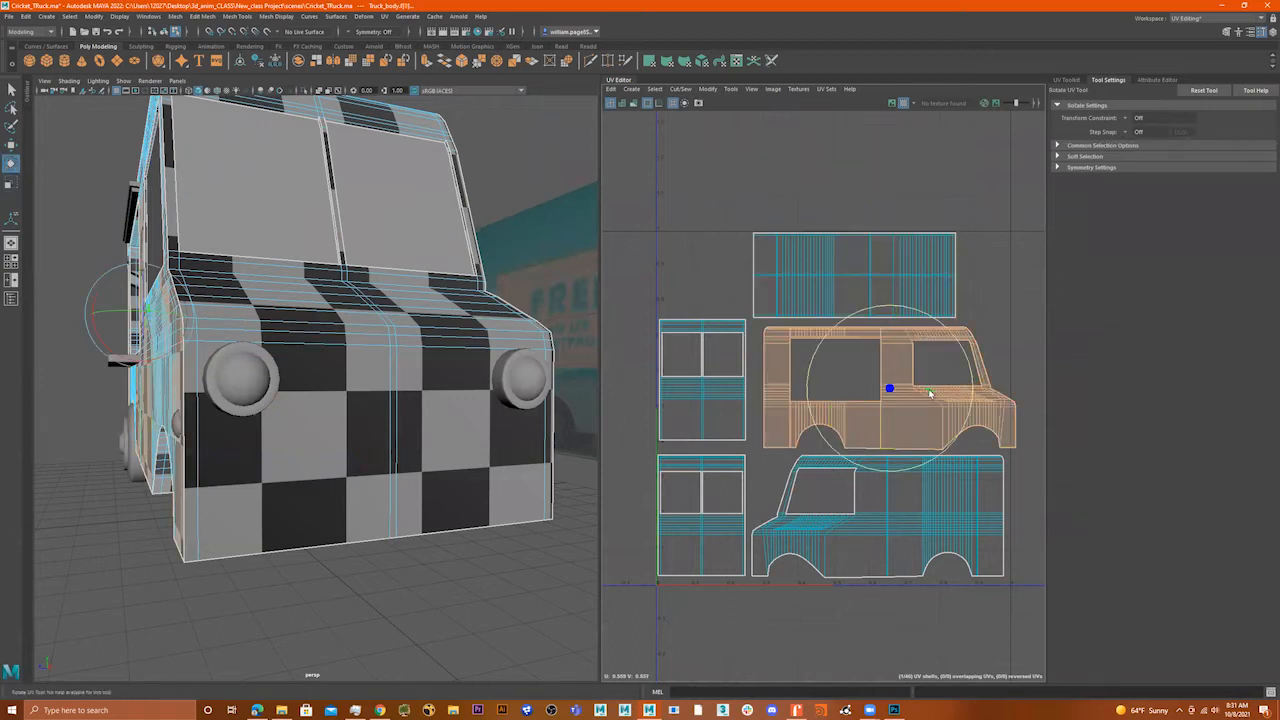
drag(958, 392, 948, 392)
- Lower the roof shell slightly toward the side shell, and shift the front and rear shells together toward the side shells
click(837, 296)
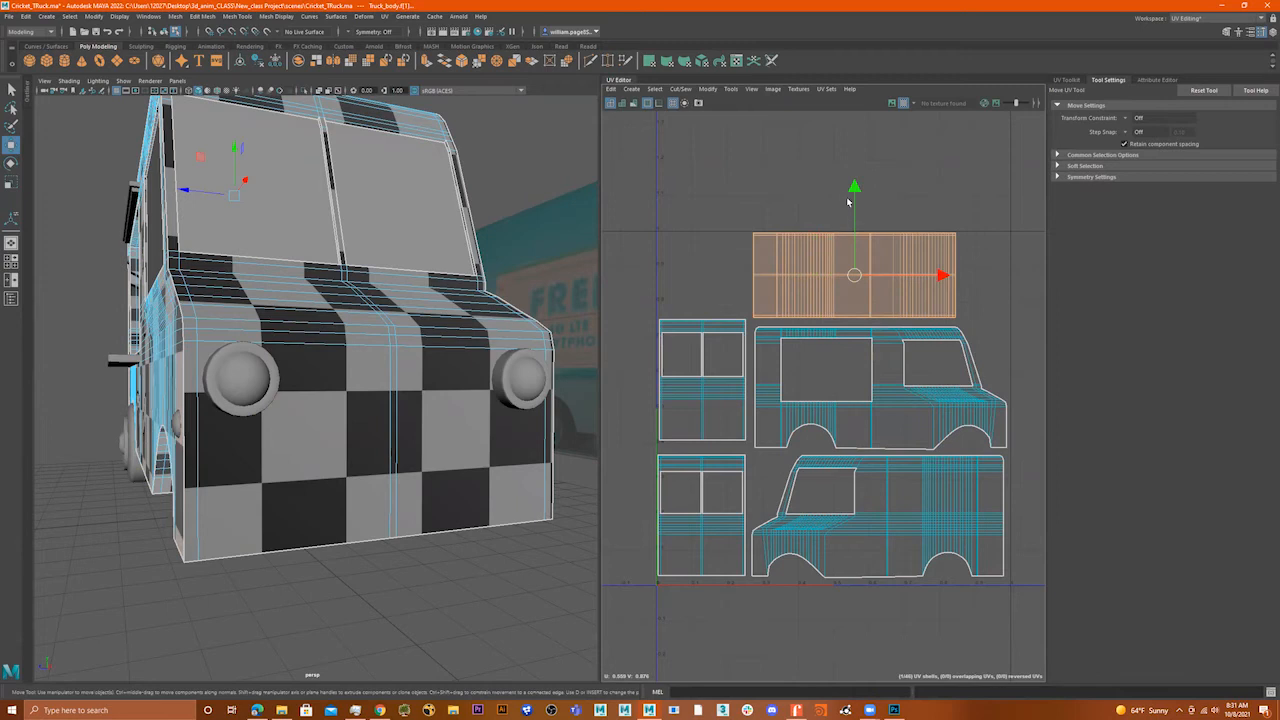
drag(855, 208, 856, 212)
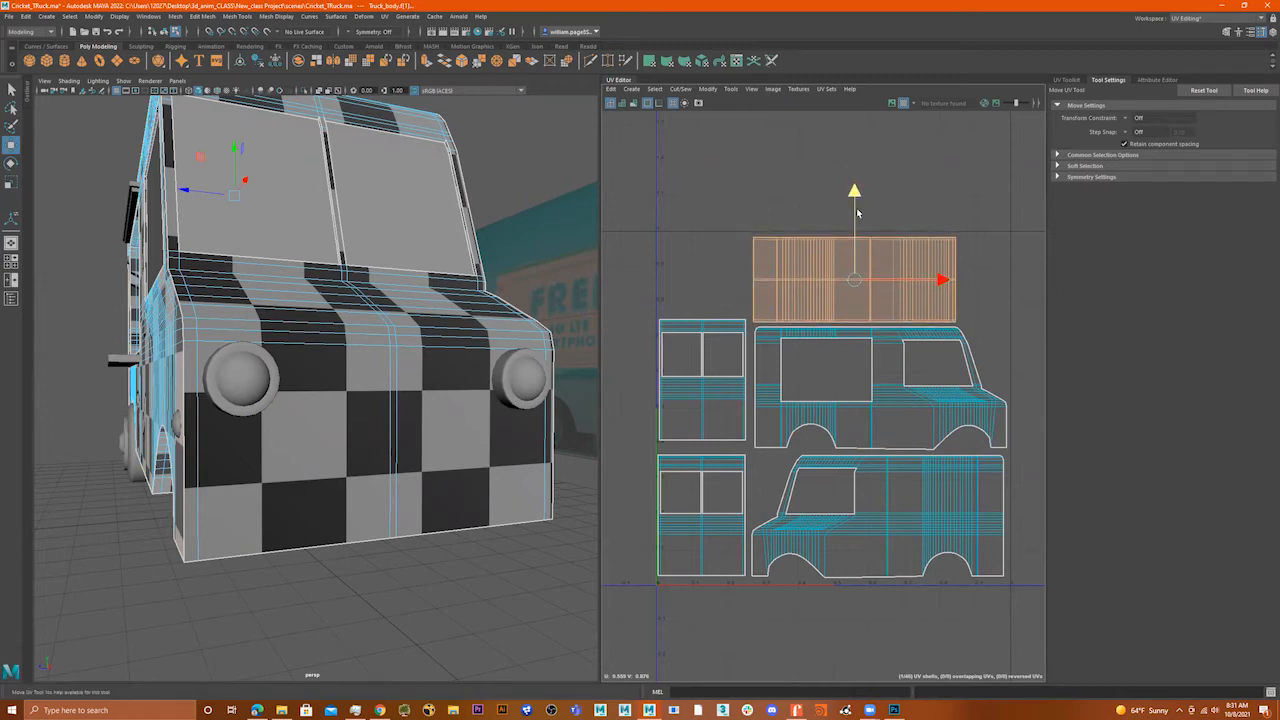
drag(948, 324, 938, 128)
click(669, 361)
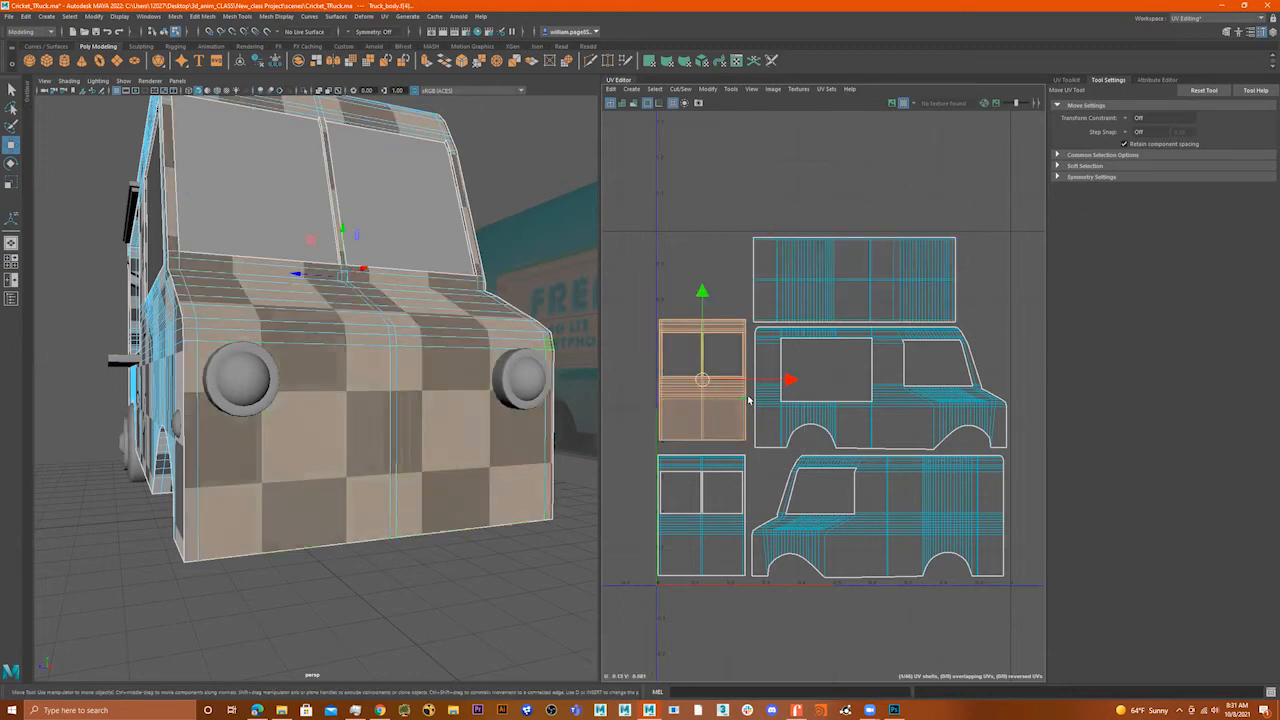
shift+click(707, 485)
drag(765, 451, 771, 451)
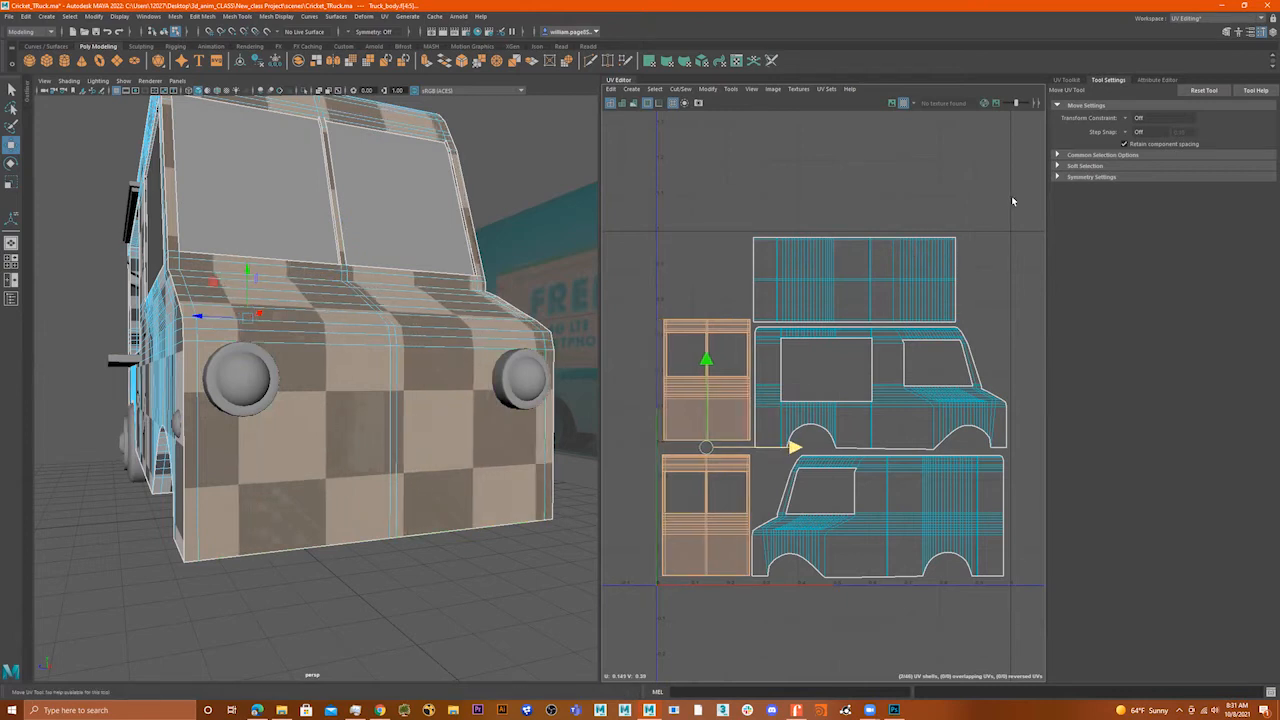
- Select all five tightened body shells and scale them up slightly together to fill the 0–1 tile
drag(947, 323, 648, 624)
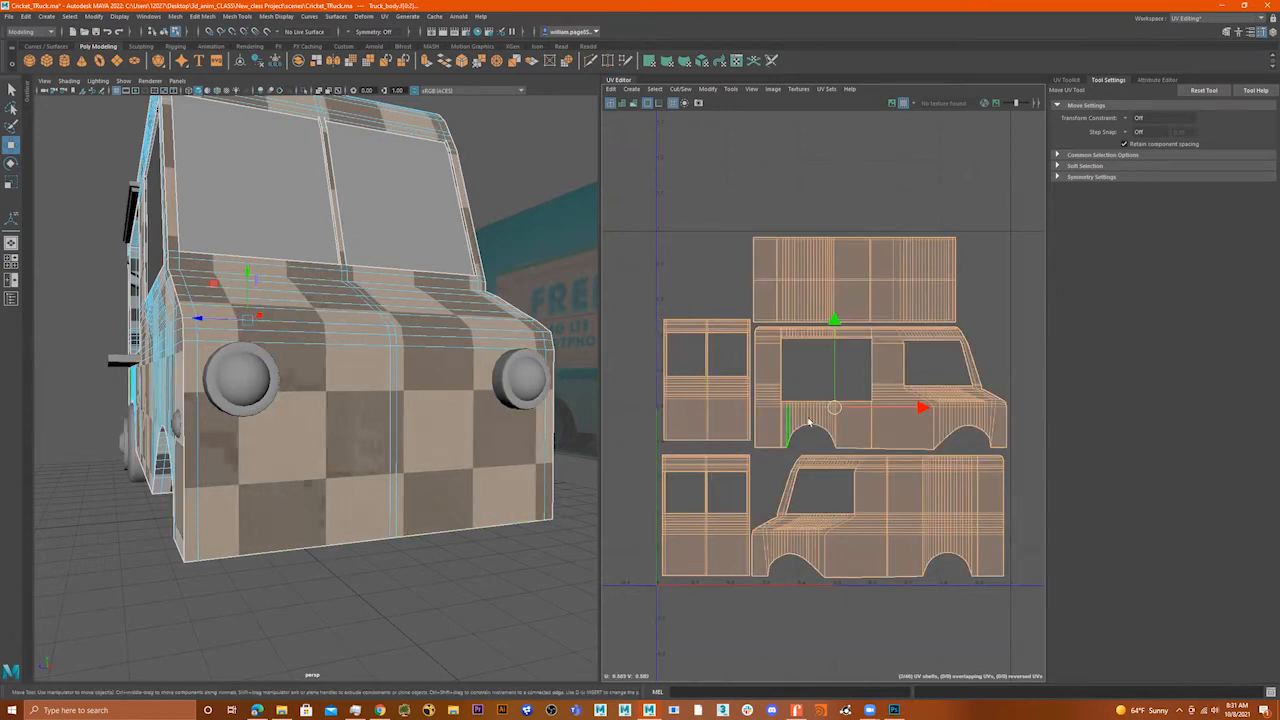
key(r)
drag(835, 410, 863, 410)
key(w)
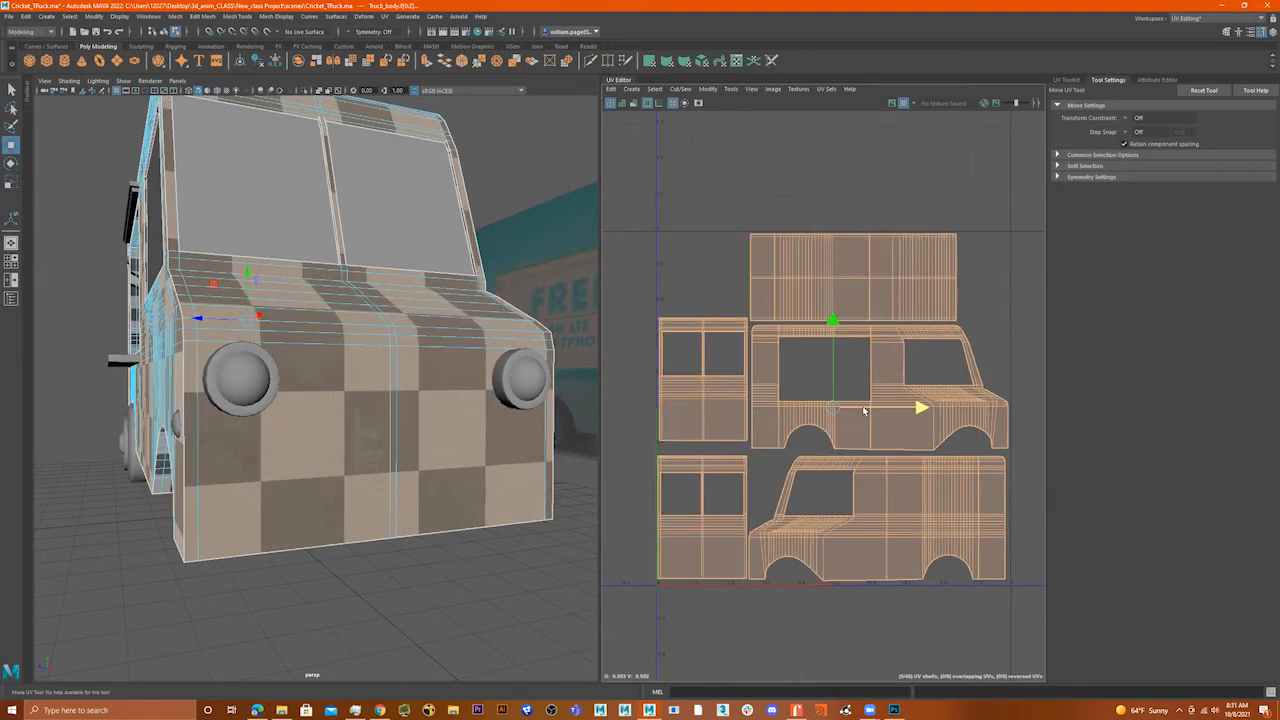
- Check the packed shells against the tile borders, and move the cluster of tiny leftover shells down beside the larger leftover ones
scroll(659, 586, up, 3)
alt+right_drag(643, 604, 600, 506)
alt+right_drag(870, 505, 772, 530)
alt+middle_drag(864, 522, 885, 421)
alt+middle_drag(886, 541, 840, 440)
drag(837, 409, 879, 483)
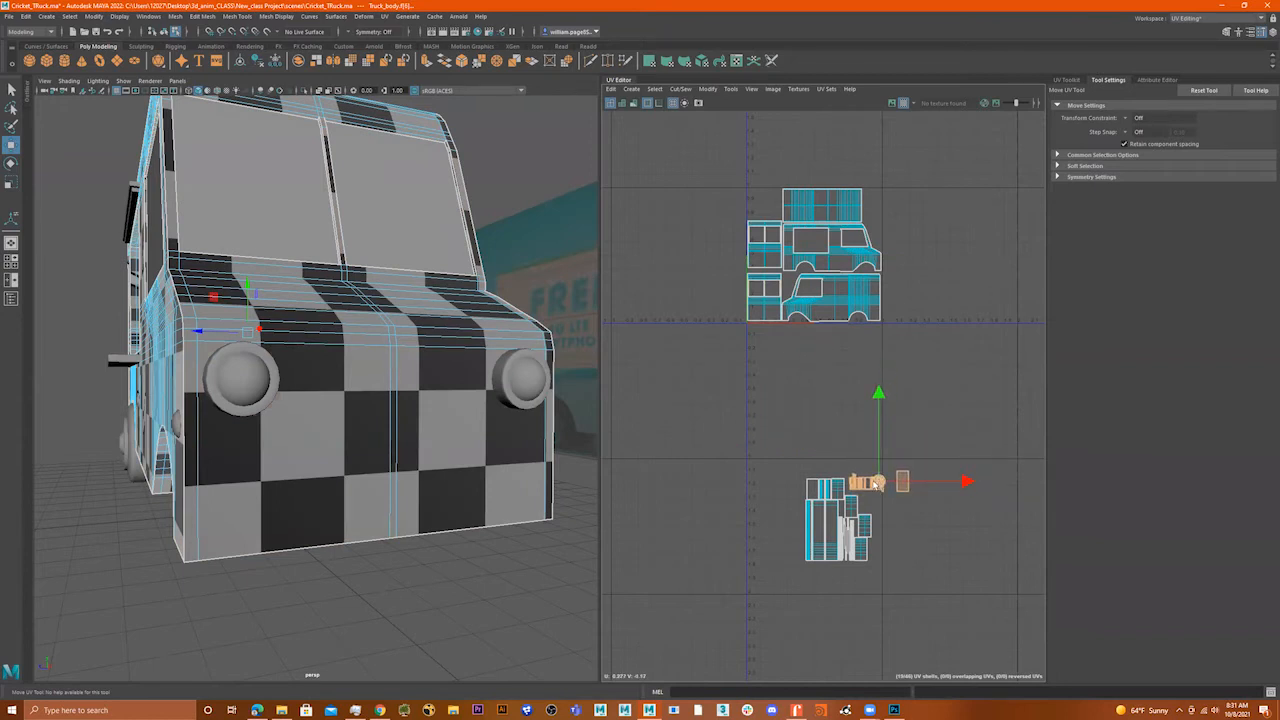
- Move the lone rectangular leftover shell into the gap beside the other leftover shells below the tile
alt+drag(265, 381, 357, 391)
alt+right_drag(357, 391, 248, 370)
alt+drag(248, 370, 291, 421)
alt+drag(509, 478, 450, 425)
scroll(863, 496, up, 3)
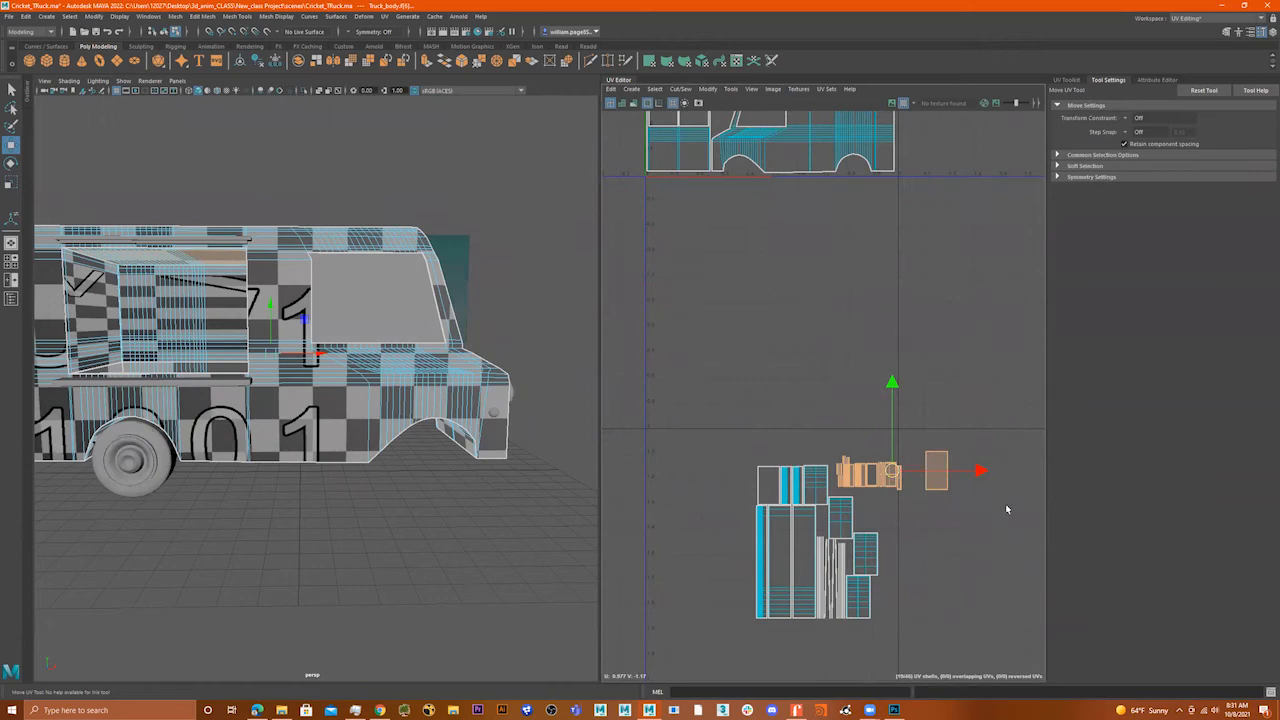
scroll(935, 500, up, 2)
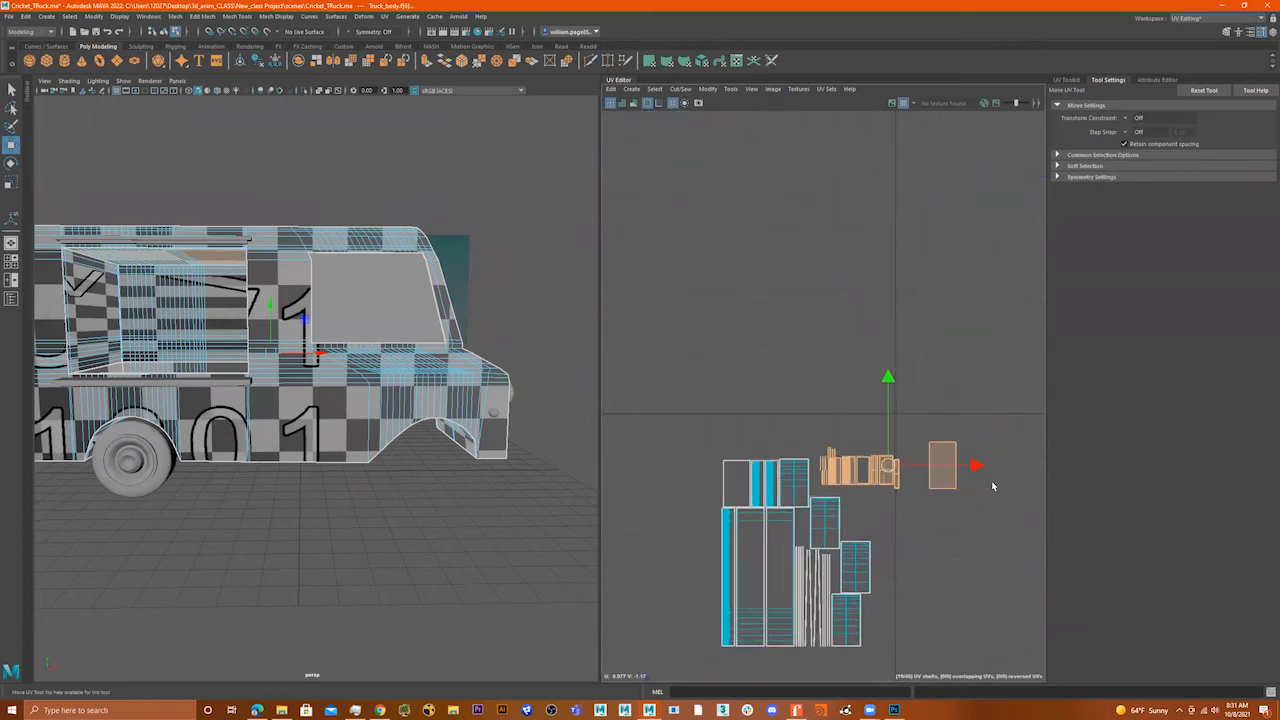
click(942, 460)
drag(942, 466, 857, 514)
- Select all leftover shells below the tile and examine which surfaces they cover on the truck's underside
drag(955, 417, 690, 666)
scroll(370, 393, down, 5)
alt+drag(390, 392, 384, 287)
scroll(497, 345, up, 5)
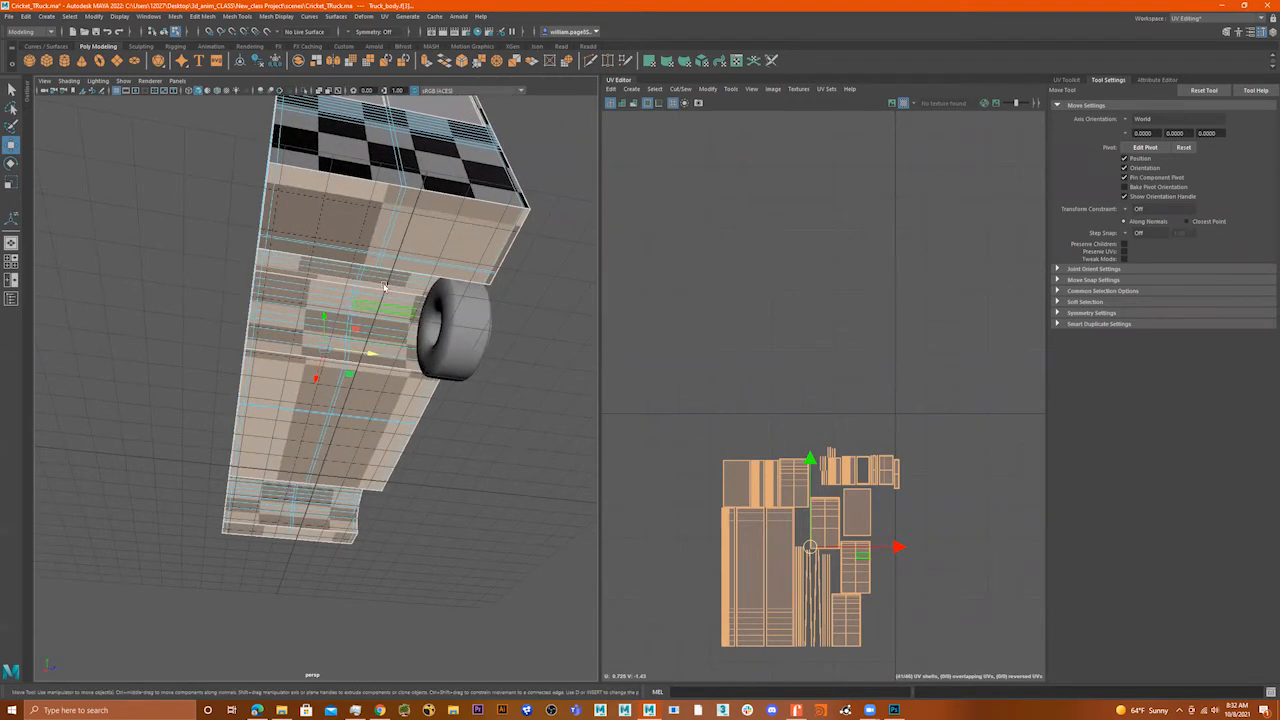
- Select the complete UV shells of the truck's rear and middle underside panels
click(358, 229)
scroll(900, 462, up, 3)
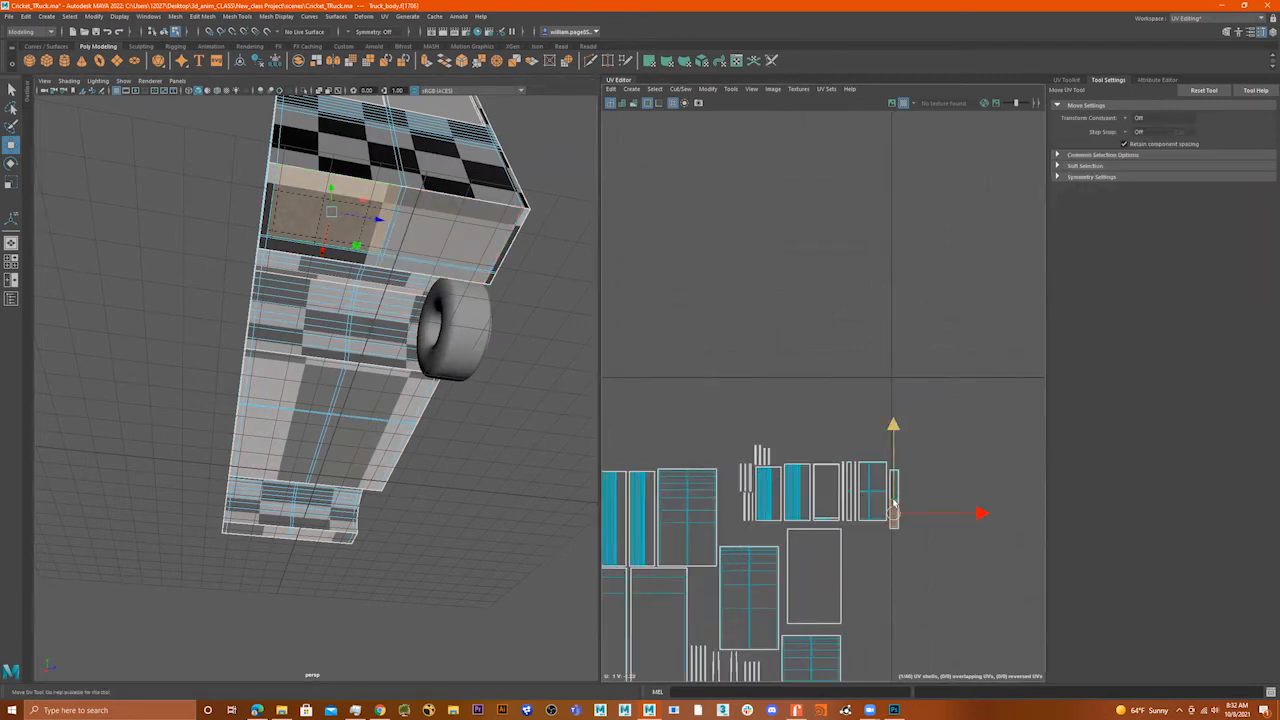
right_drag(896, 505, 1131, 521)
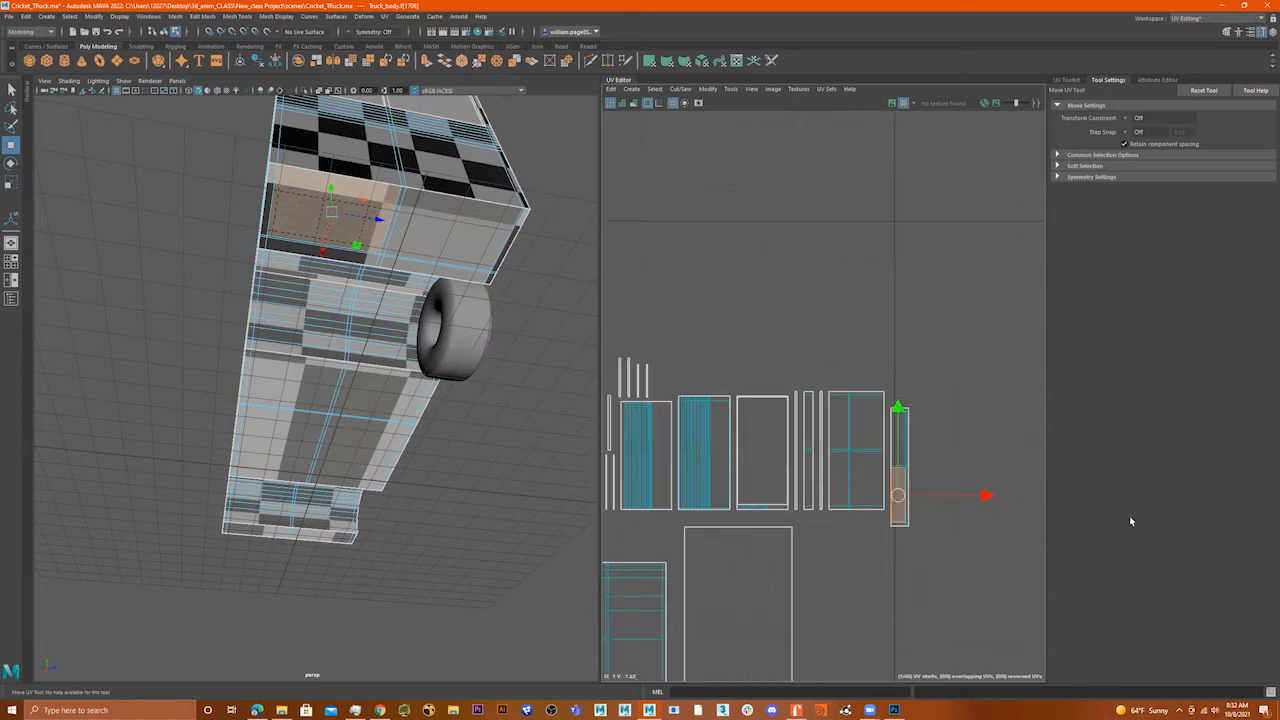
click(898, 527)
alt+drag(338, 448, 335, 430)
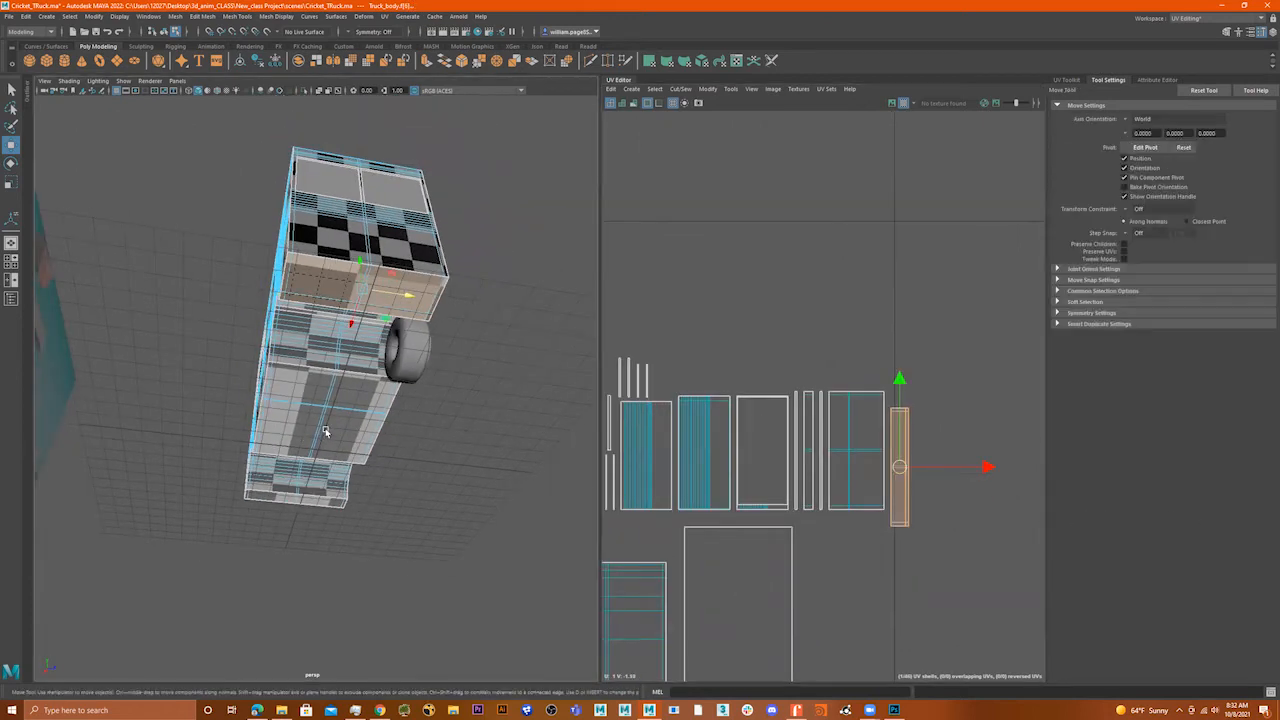
click(333, 425)
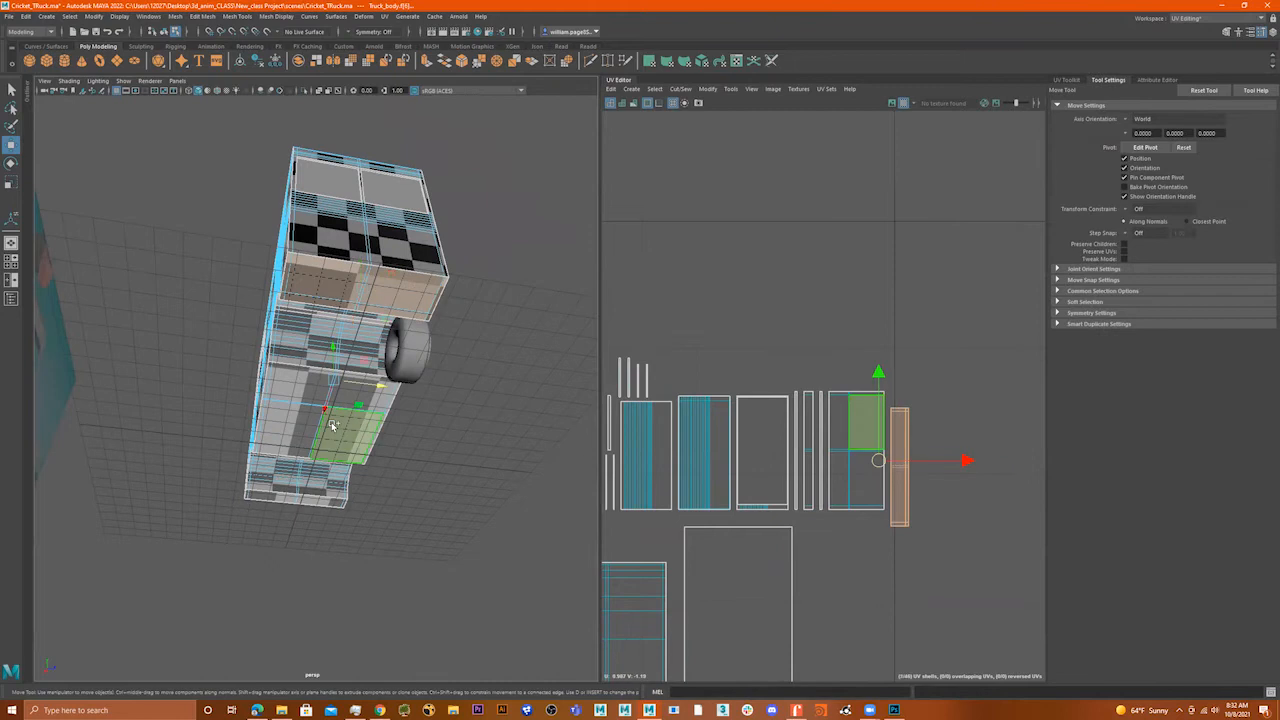
double_click(835, 461)
- Add the complete UV shell of the front underside panel to the selected underside shells
alt+drag(364, 432, 236, 373)
shift+click(233, 346)
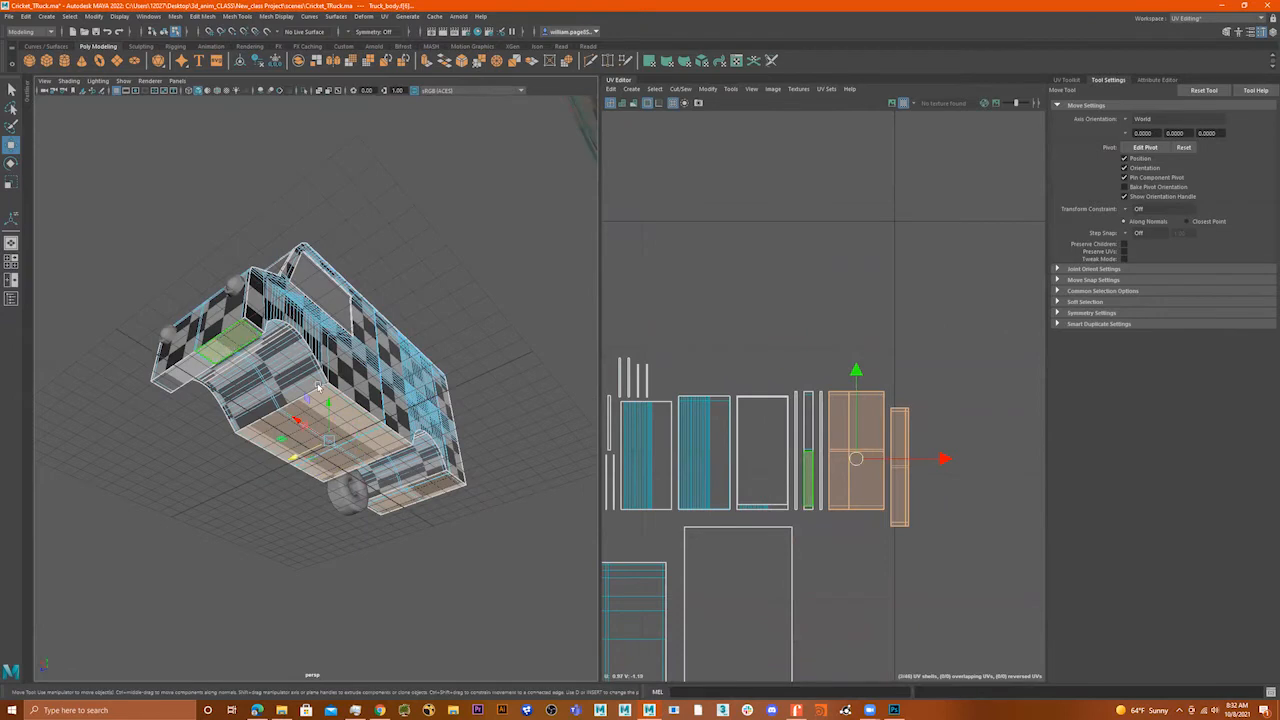
shift+double_click(809, 441)
alt+drag(287, 374, 253, 345)
scroll(932, 562, down, 3)
alt+middle_drag(931, 561, 926, 348)
alt+middle_drag(937, 543, 971, 429)
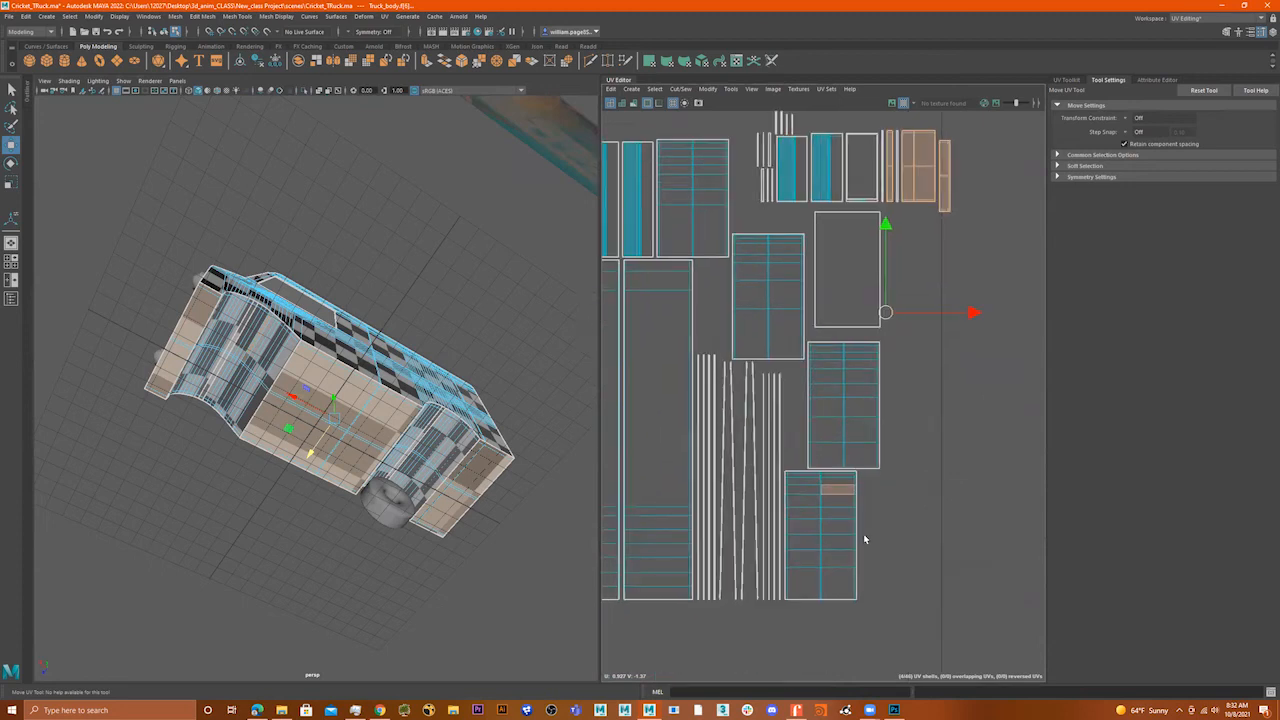
- Add the two lowest complete gridded shells and the front wheel arch's complete UV shell to the selected underside shells
shift+double_click(842, 545)
shift+double_click(844, 418)
alt+drag(316, 440, 323, 408)
shift+click(203, 372)
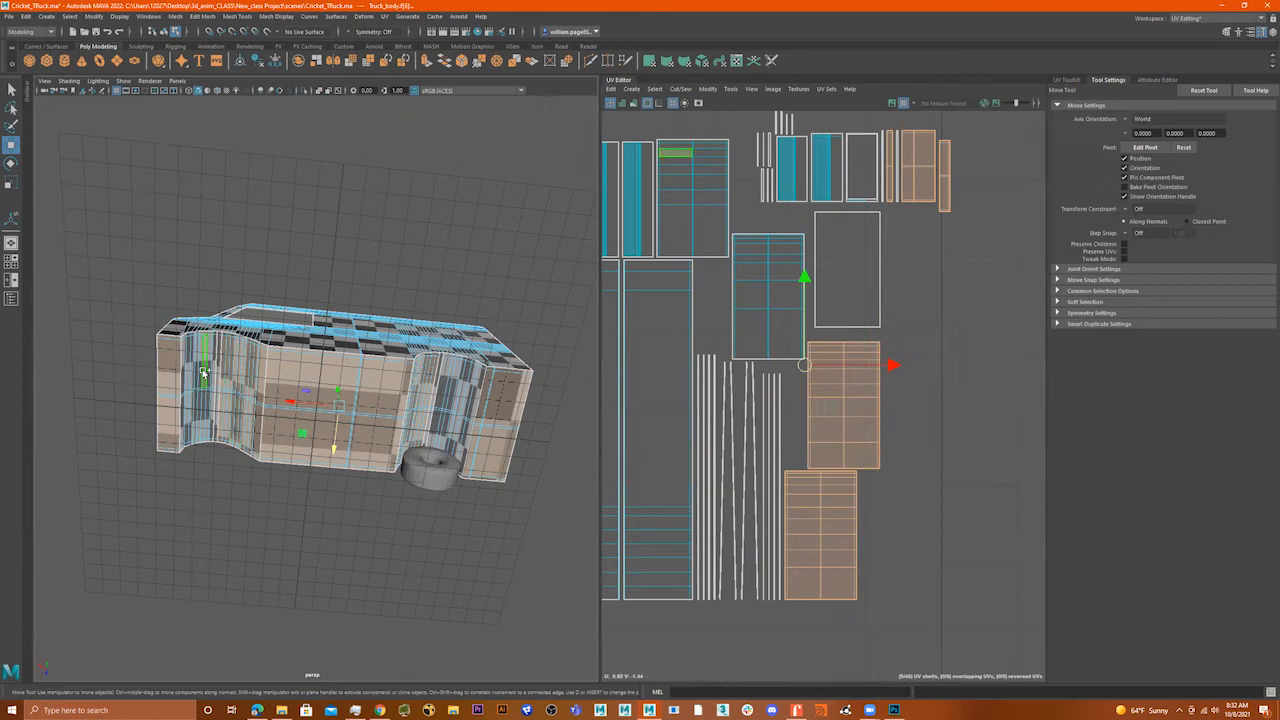
shift+double_click(680, 219)
- Add the remaining rear wheel-arch shell to the underside selection and check its coverage around the truck
scroll(257, 436, down, 3)
alt+drag(257, 437, 478, 512)
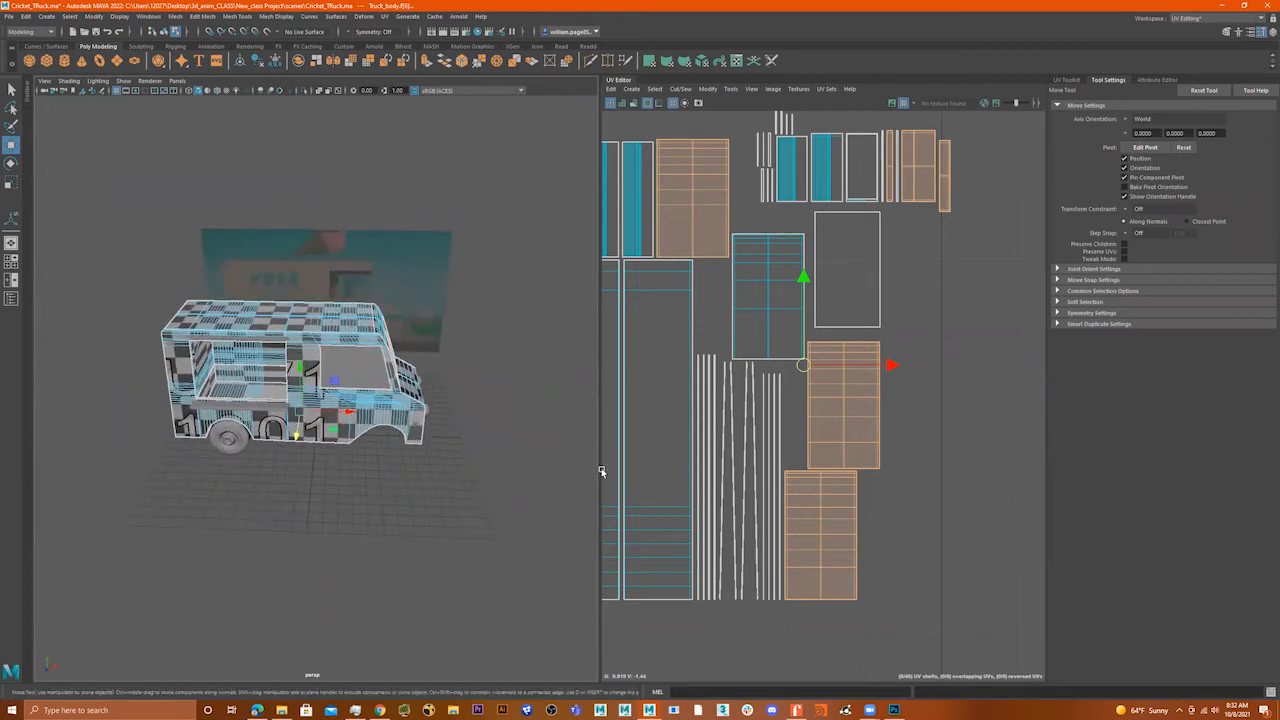
scroll(932, 466, down, 3)
alt+middle_drag(724, 497, 771, 505)
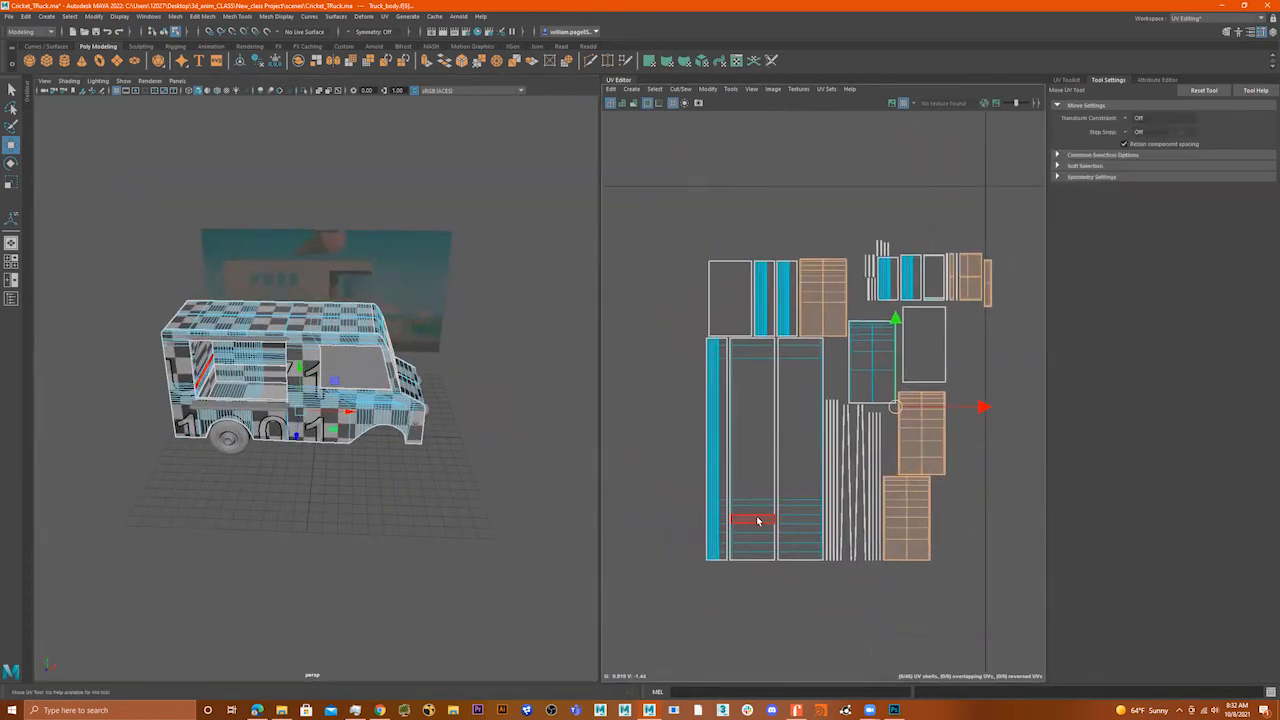
alt+drag(587, 463, 162, 452)
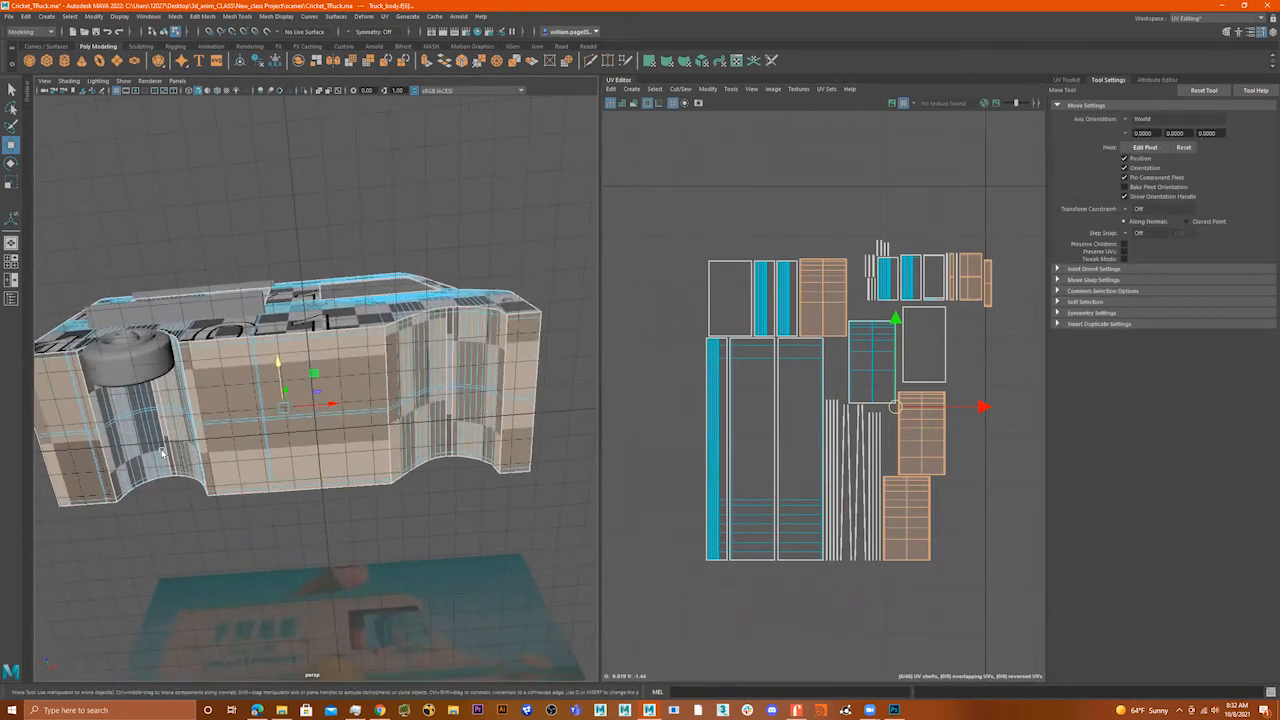
click(131, 446)
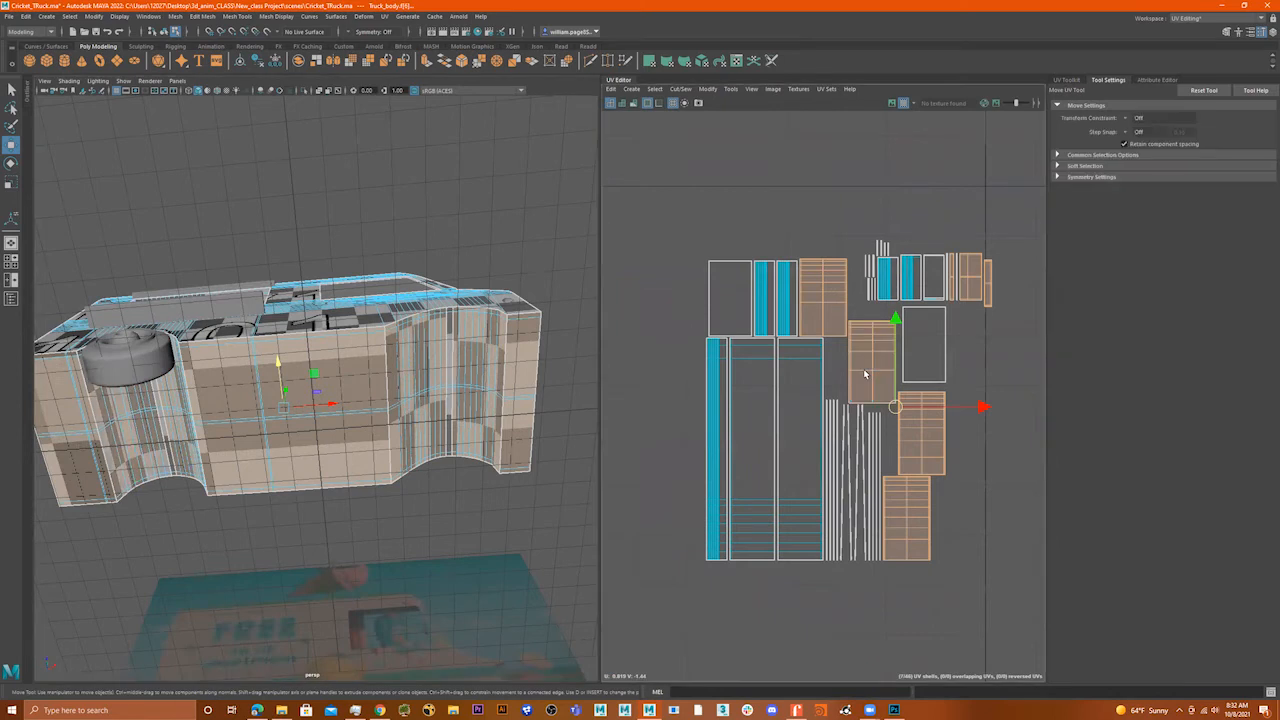
alt+drag(372, 510, 476, 405)
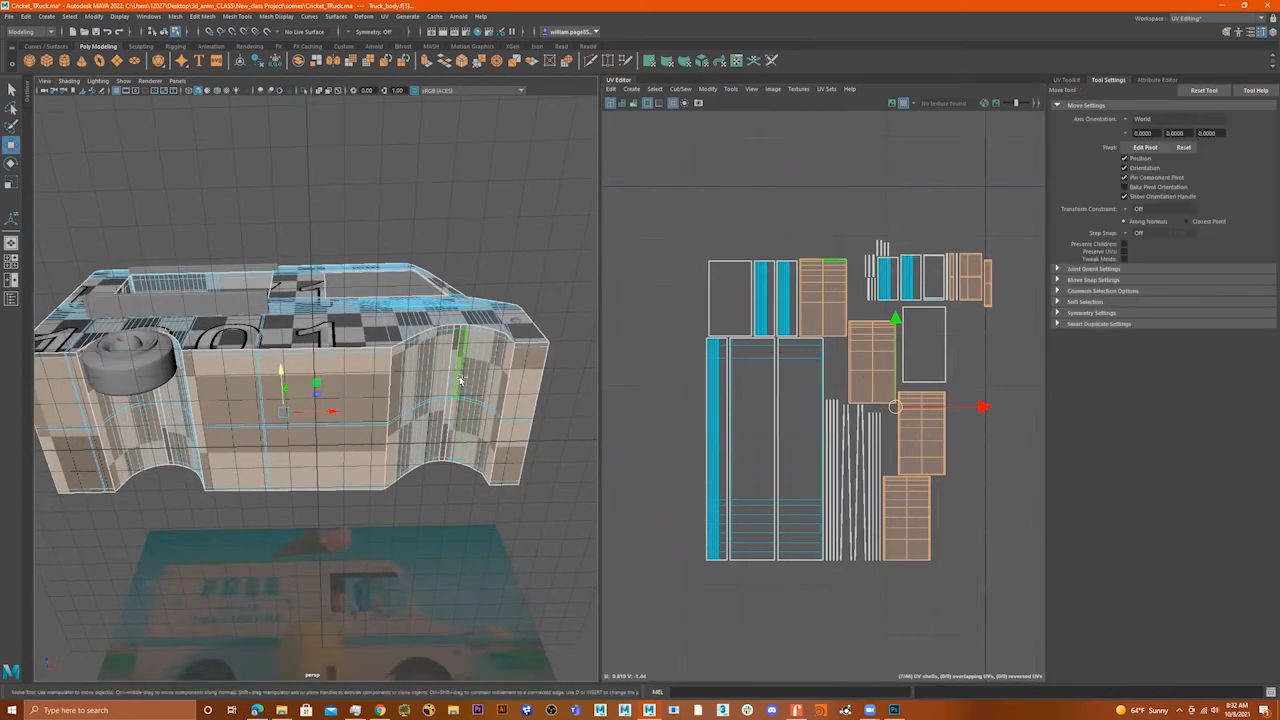
alt+drag(453, 477, 430, 560)
scroll(405, 521, down, 3)
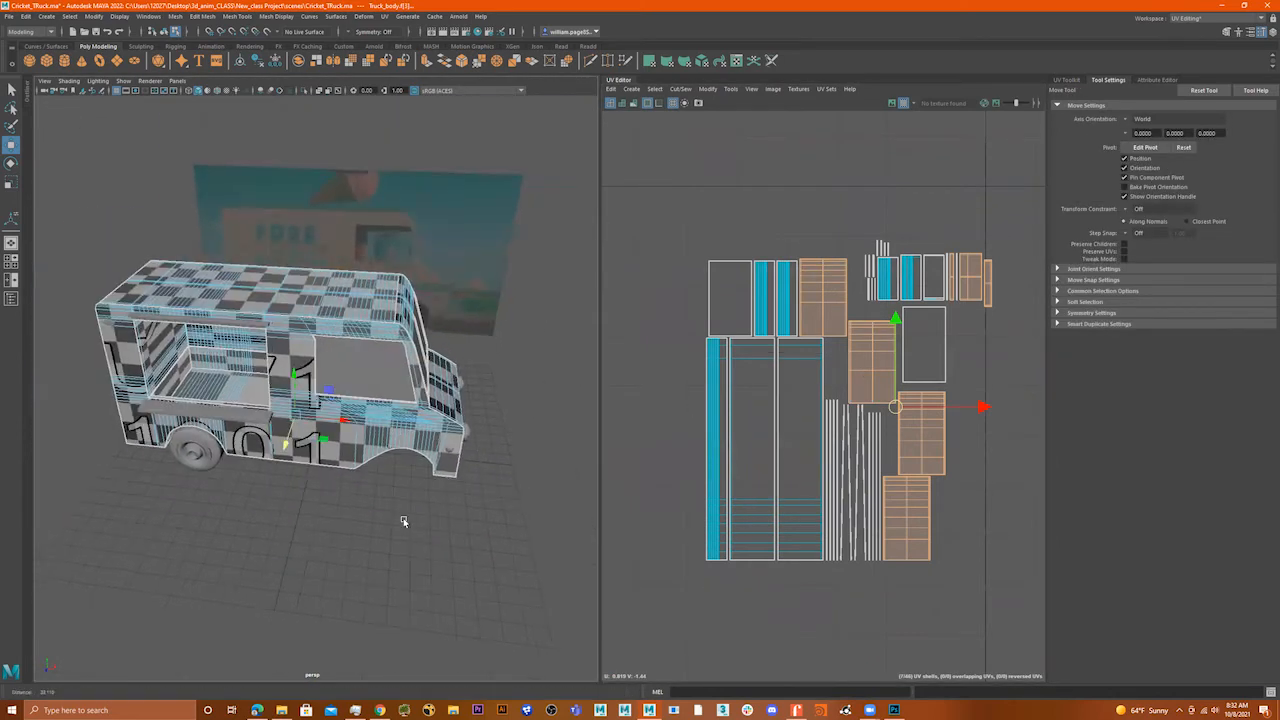
- Select all leftover shells below the tile and move them up to the tile's upper-left corner, beside the roof shell
scroll(846, 451, down, 8)
drag(955, 316, 770, 520)
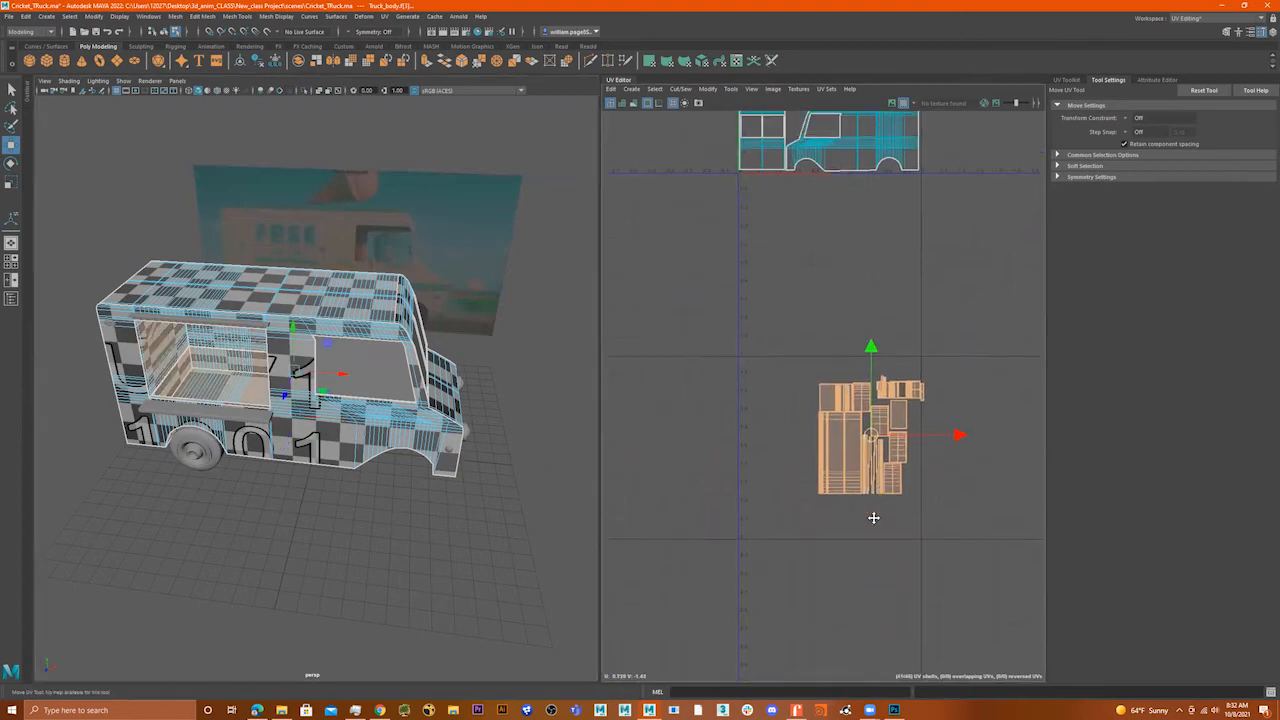
alt+middle_drag(916, 386, 903, 532)
scroll(1014, 549, down, 2)
alt+middle_drag(952, 584, 947, 642)
drag(881, 612, 789, 265)
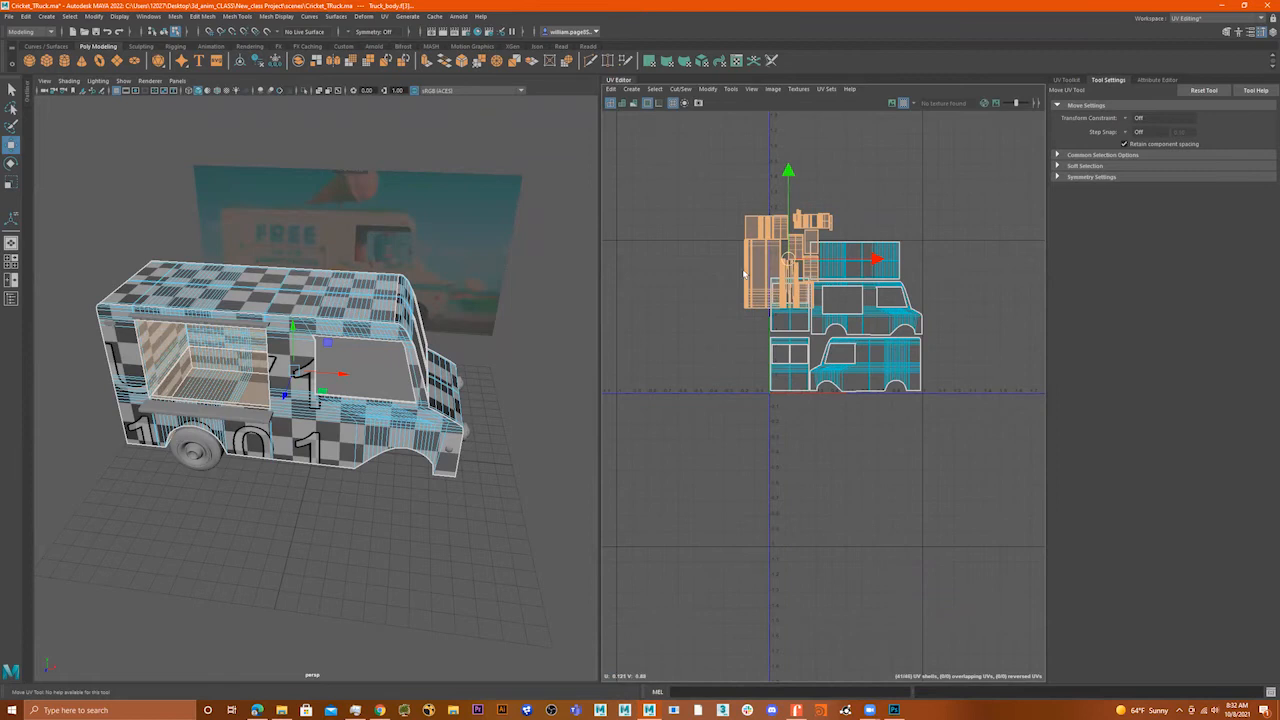
- Scale the leftover shells down together and fit them into the gap beside the roof shell, inside the 0–1 tile
scroll(835, 384, up, 4)
scroll(835, 384, down, 2)
key(r)
drag(725, 347, 667, 367)
key(w)
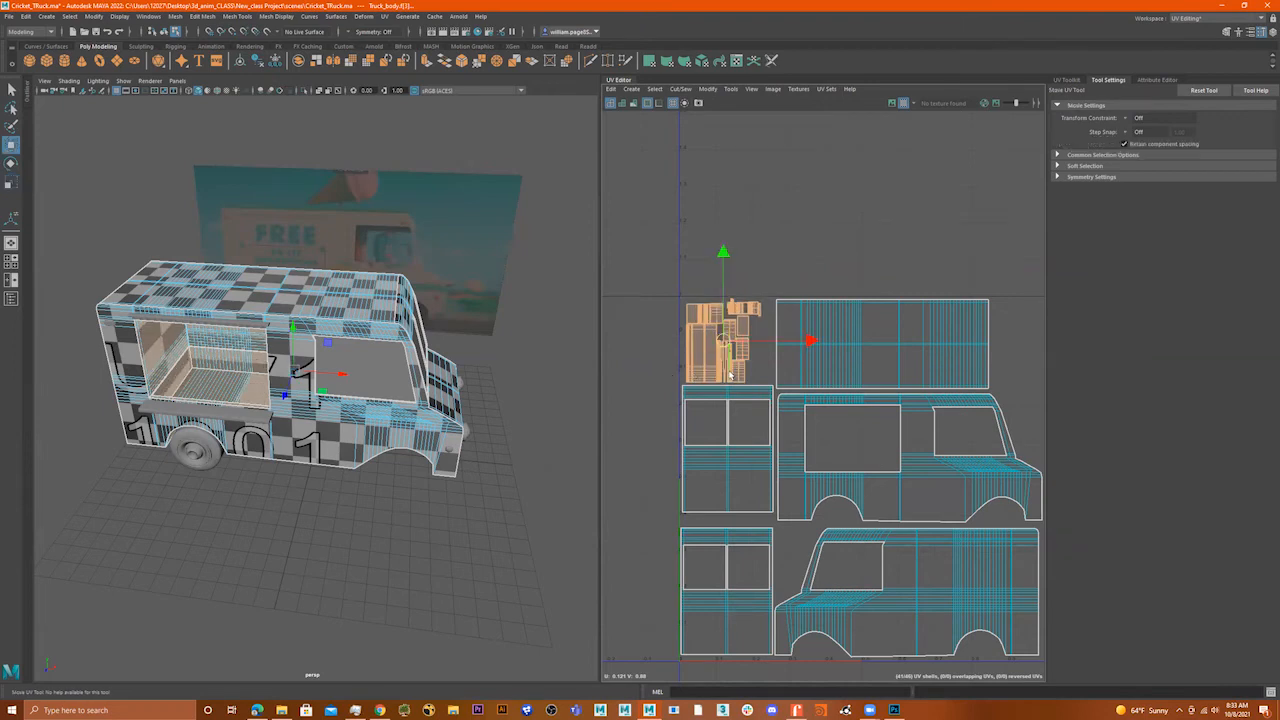
middle_drag(833, 414, 726, 341)
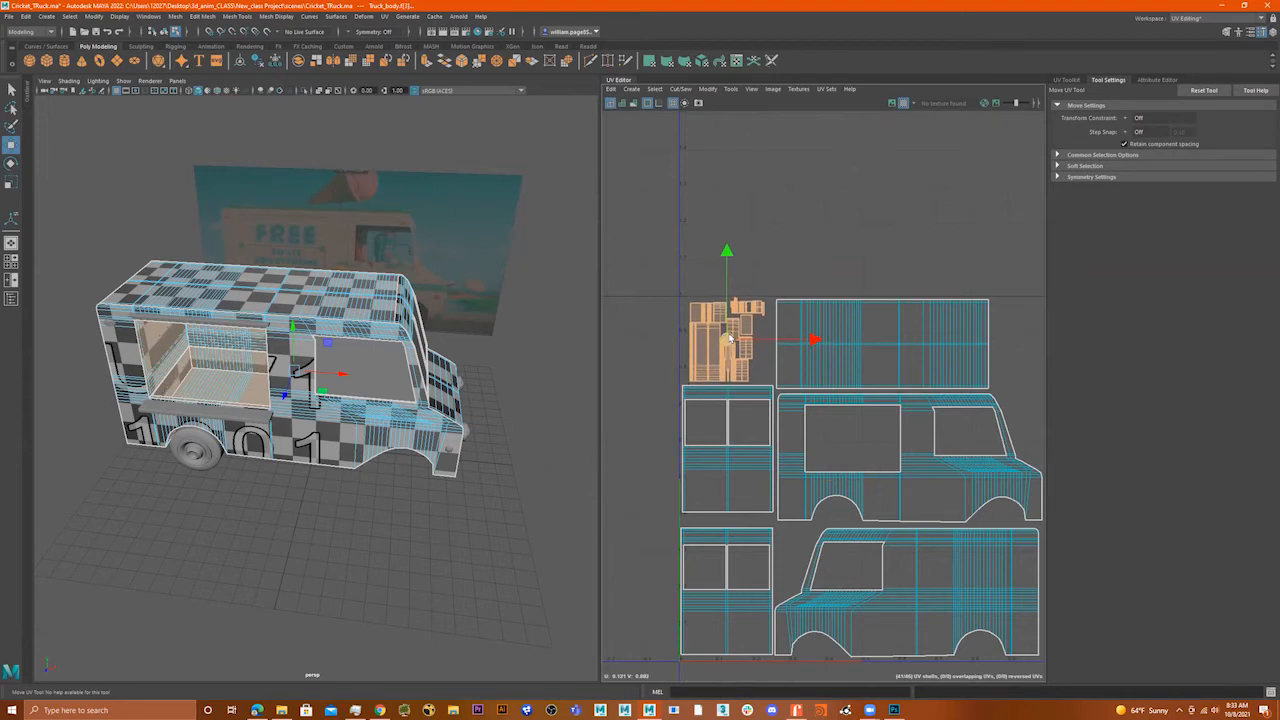
- Show the checker image behind the UVs, select all shells to check the layout against it, and deselect and hide the image again
scroll(773, 380, down, 3)
scroll(773, 380, down, 1)
alt+middle_drag(880, 393, 929, 416)
click(892, 104)
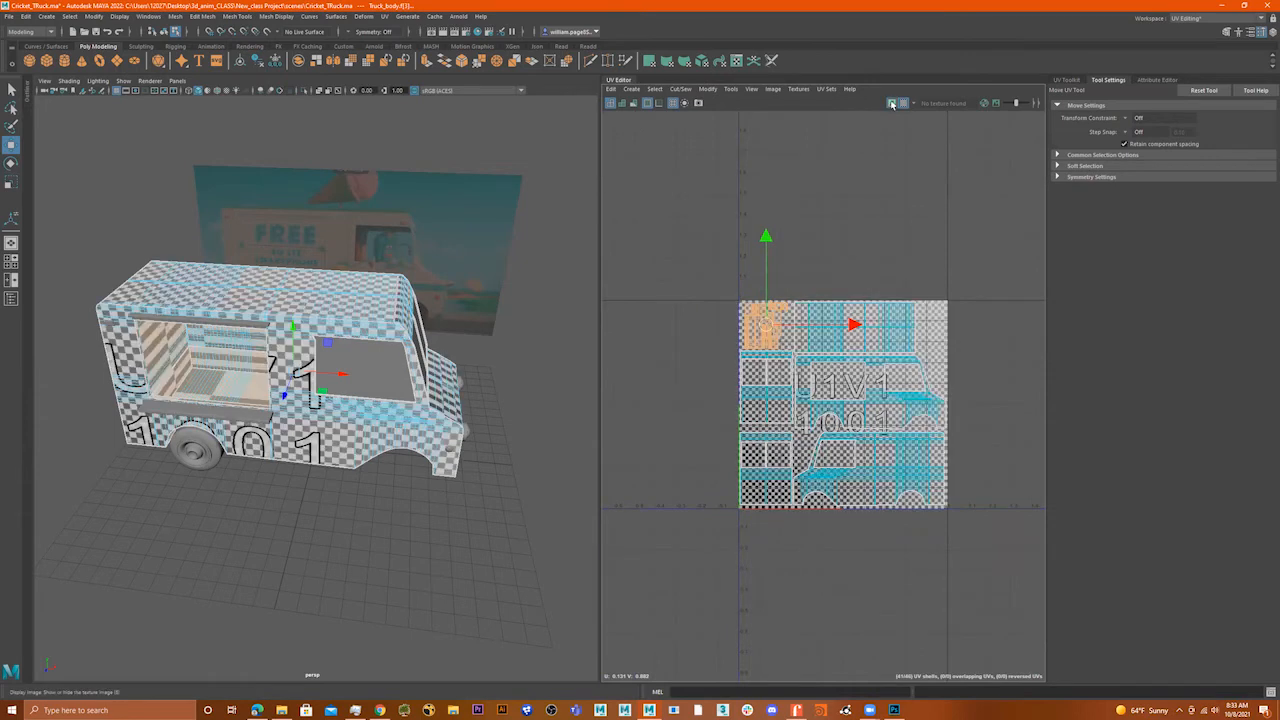
scroll(921, 304, down, 1)
drag(790, 481, 724, 545)
key(q)
key(r)
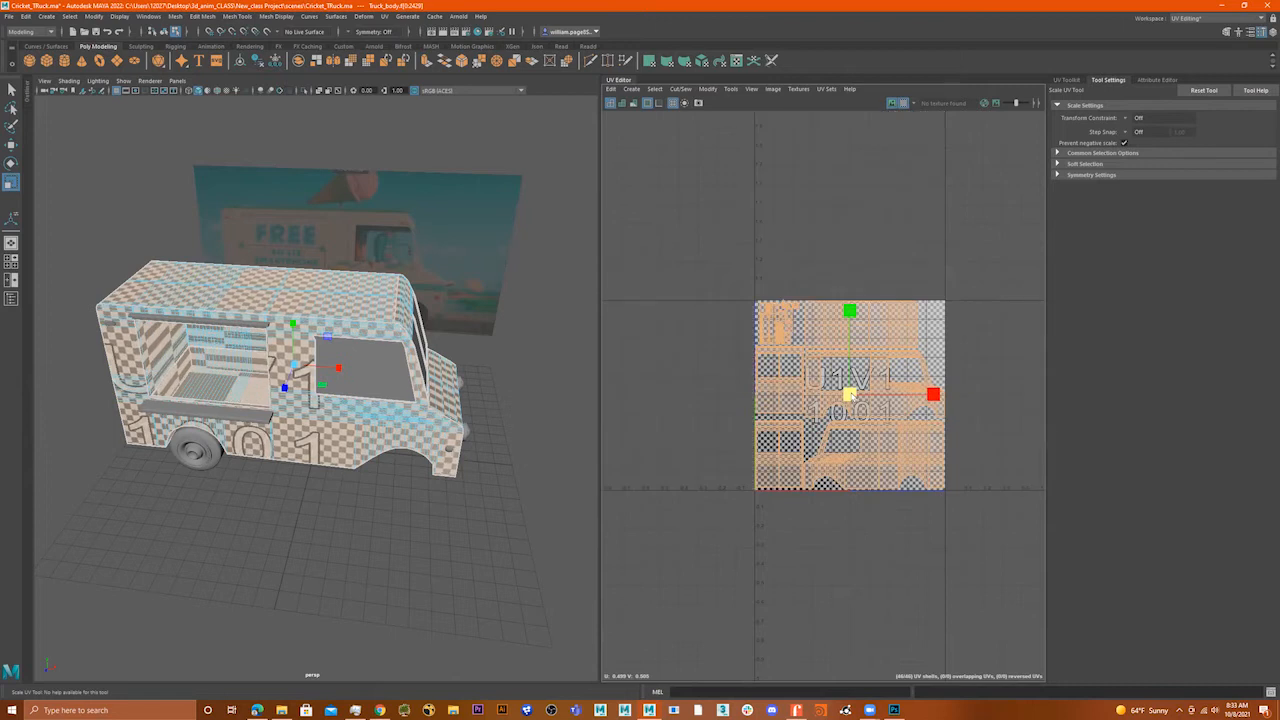
click(978, 372)
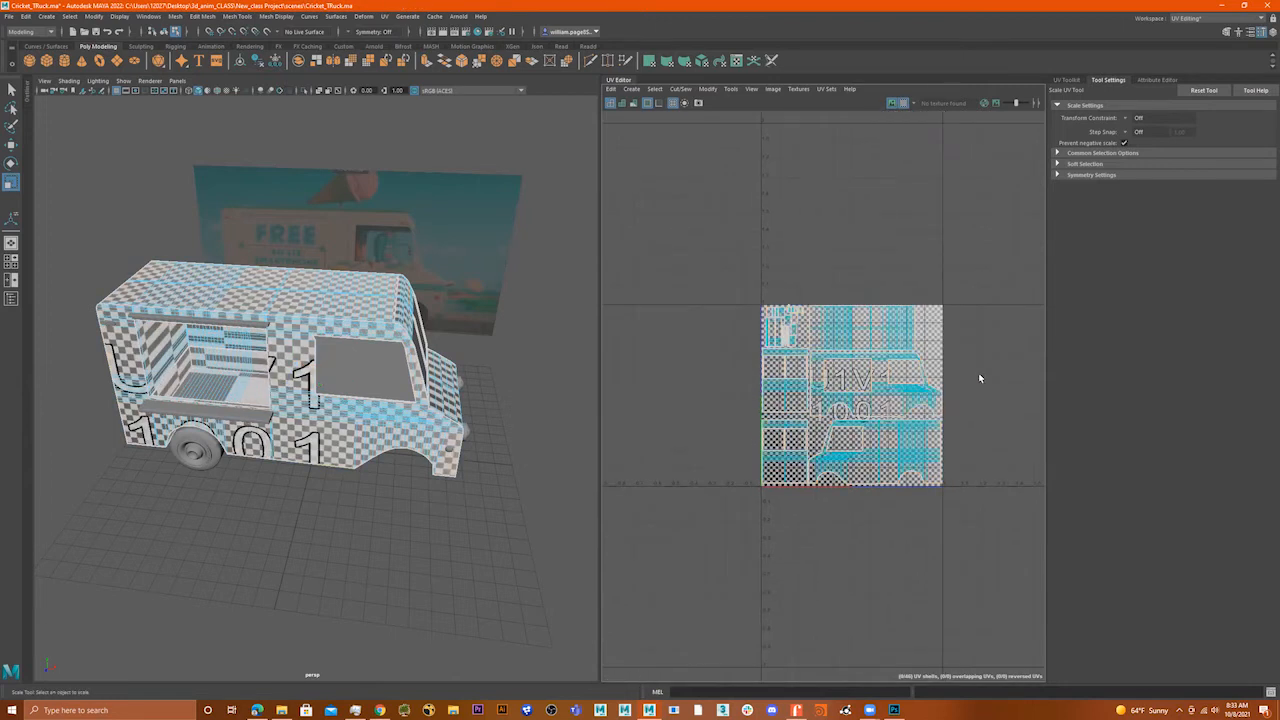
click(891, 104)
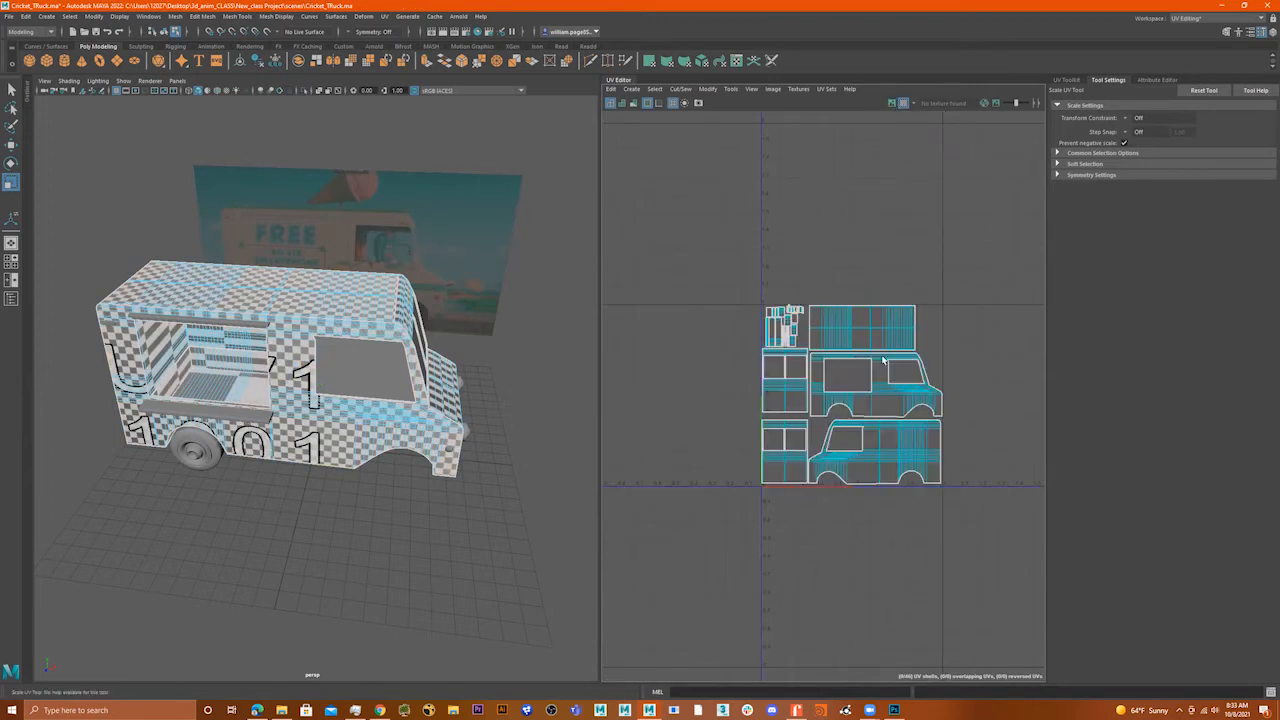
- Select a hood face and its complete front UV shell to examine how the checker maps onto the truck's front
alt+drag(487, 383, 409, 391)
scroll(402, 398, up, 5)
alt+middle_drag(400, 399, 372, 383)
click(366, 441)
scroll(786, 361, up, 6)
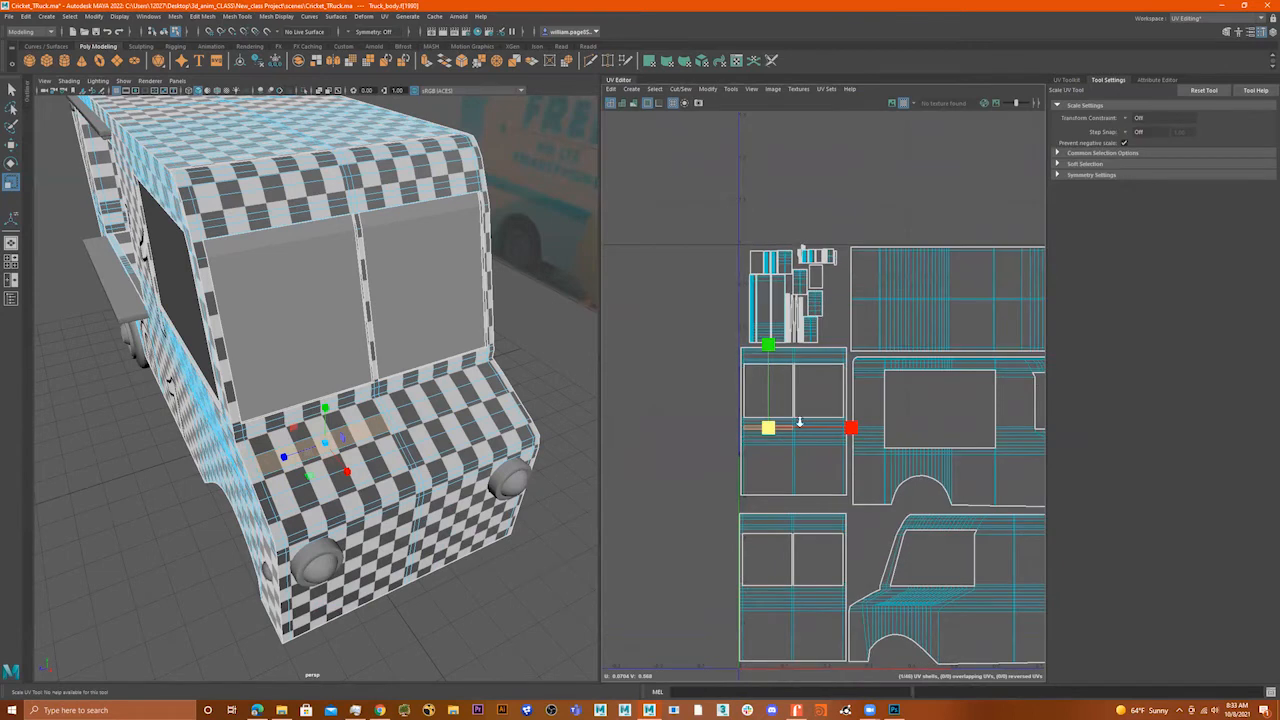
click(828, 472)
click(767, 456)
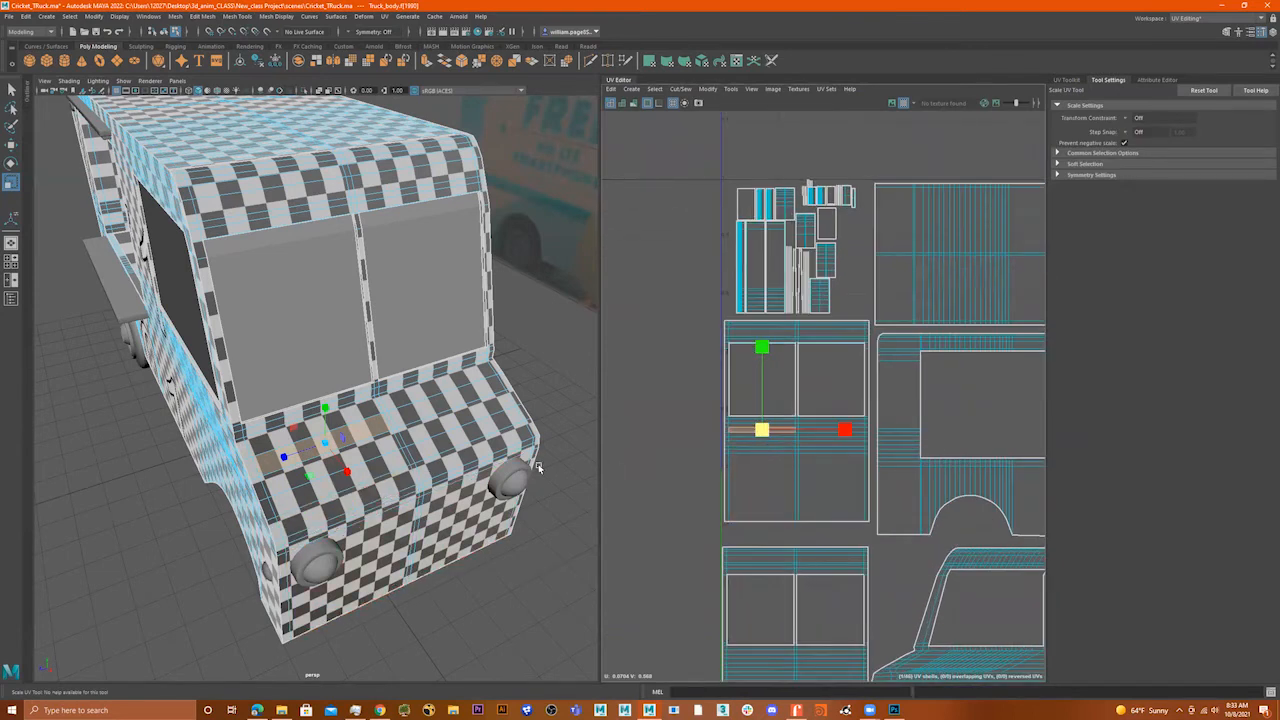
alt+drag(474, 440, 596, 431)
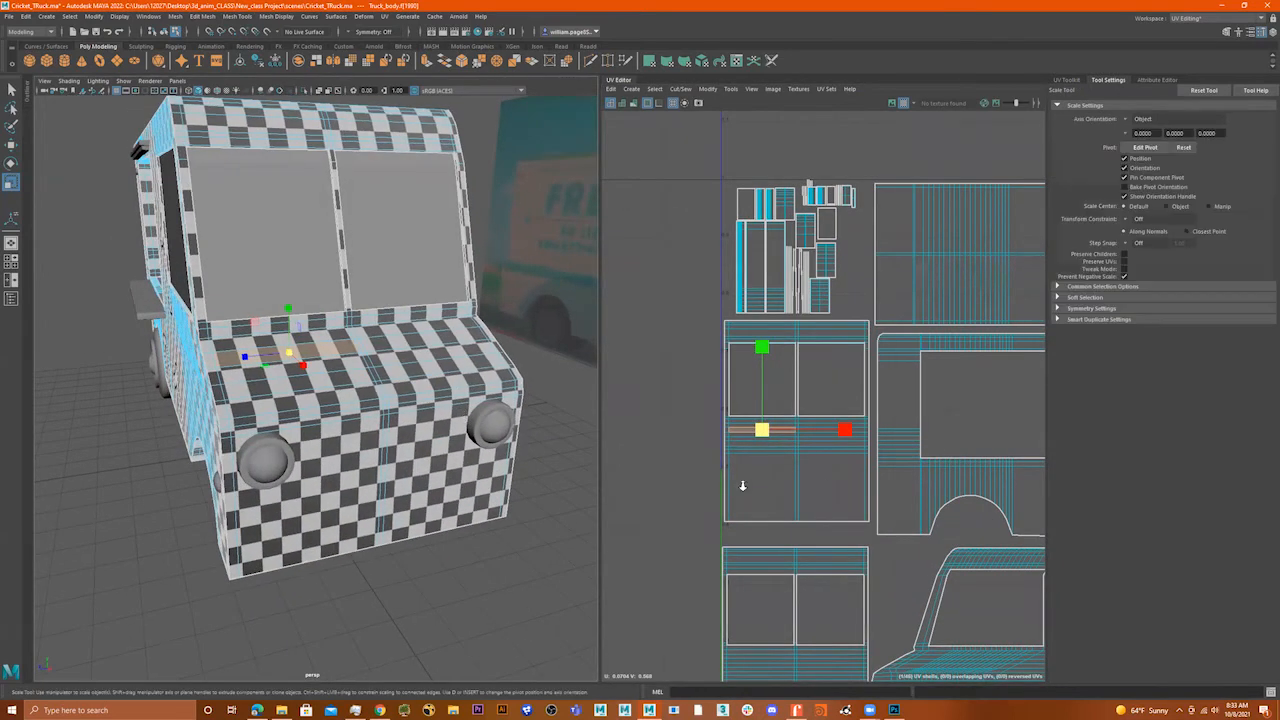
scroll(743, 485, down, 2)
double_click(748, 453)
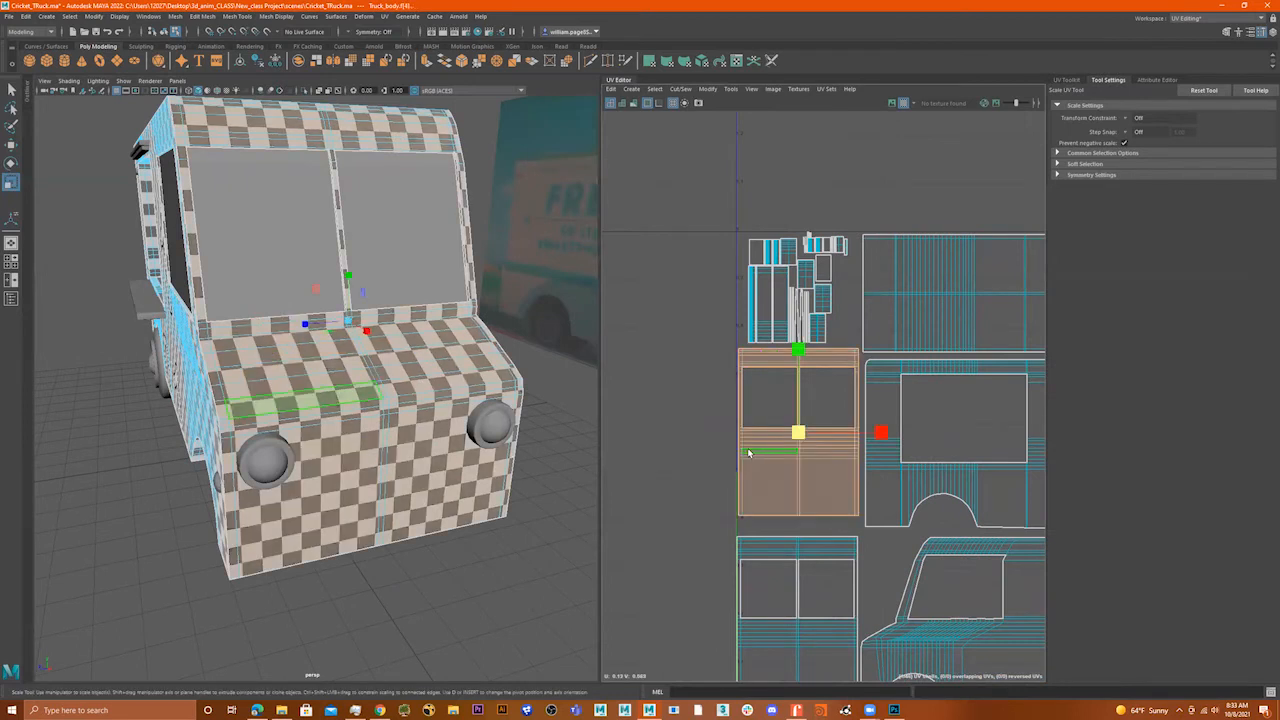
- Box-select the faces of the truck's lower front panel below the hood and inspect them in the UV layout
scroll(473, 438, down, 3)
alt+drag(350, 421, 456, 411)
drag(353, 447, 213, 511)
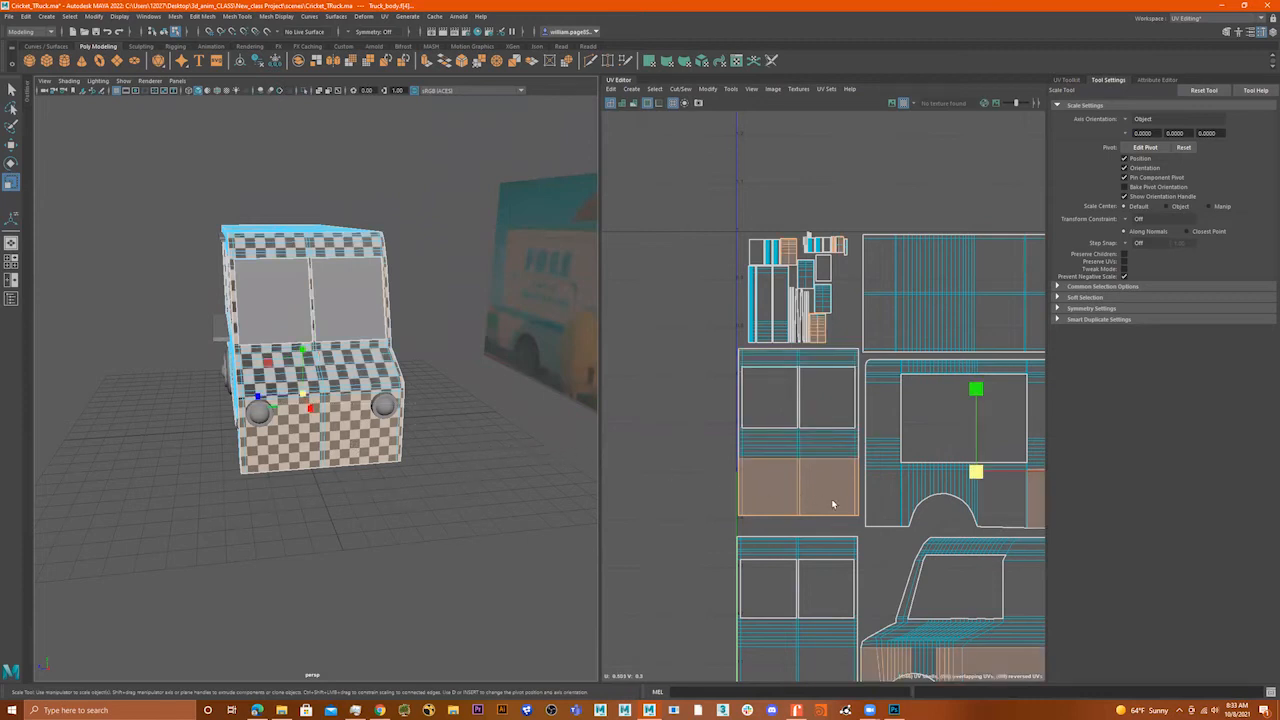
scroll(643, 469, down, 1)
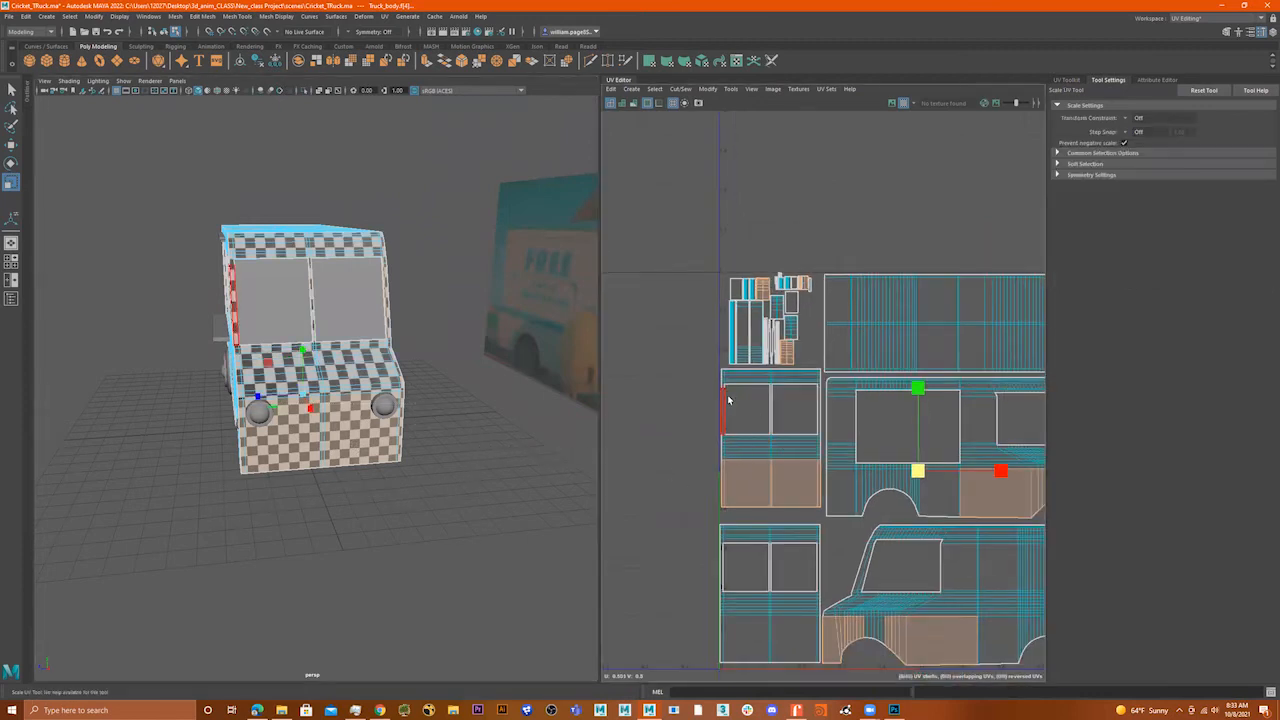
alt+drag(434, 403, 429, 400)
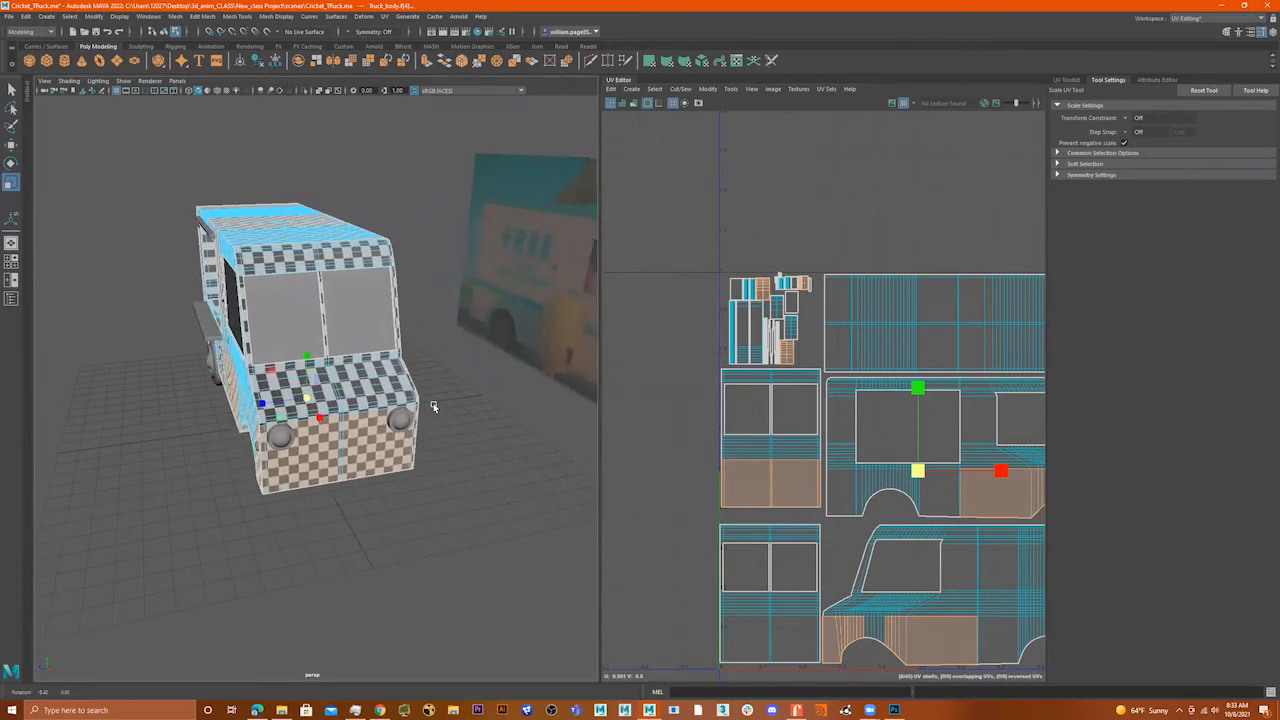
scroll(662, 404, up, 1)
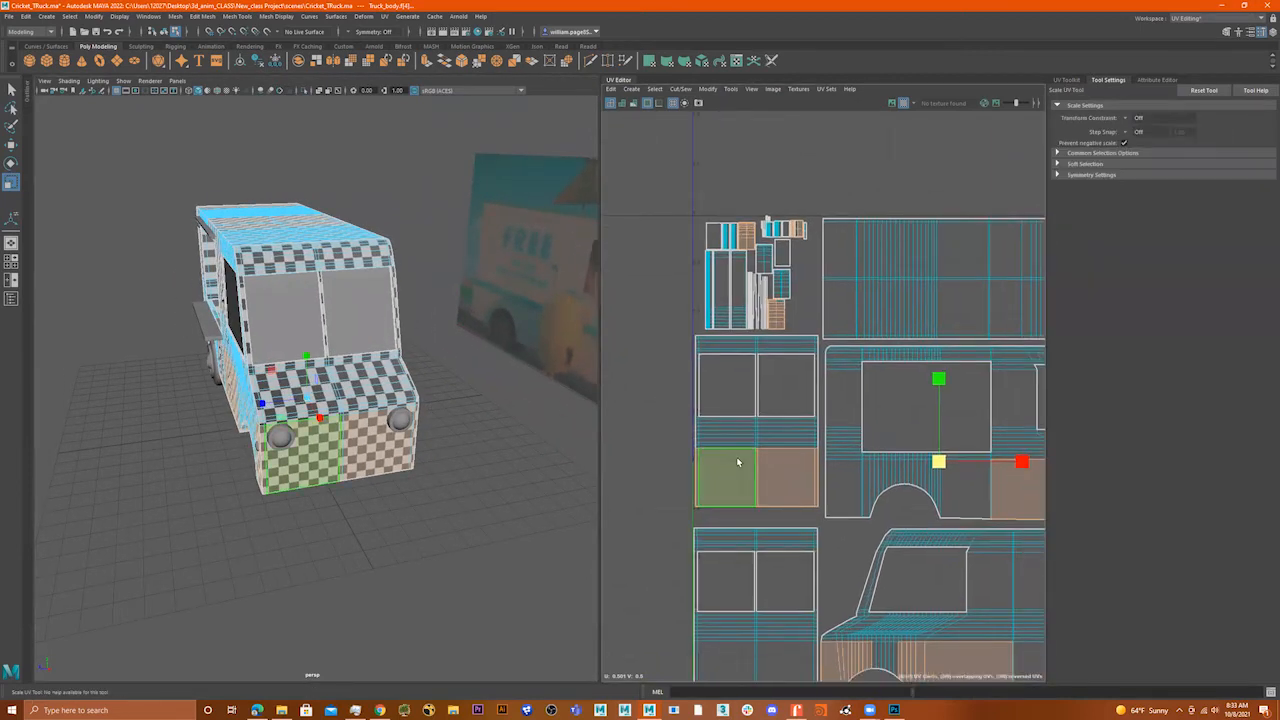
key(w)
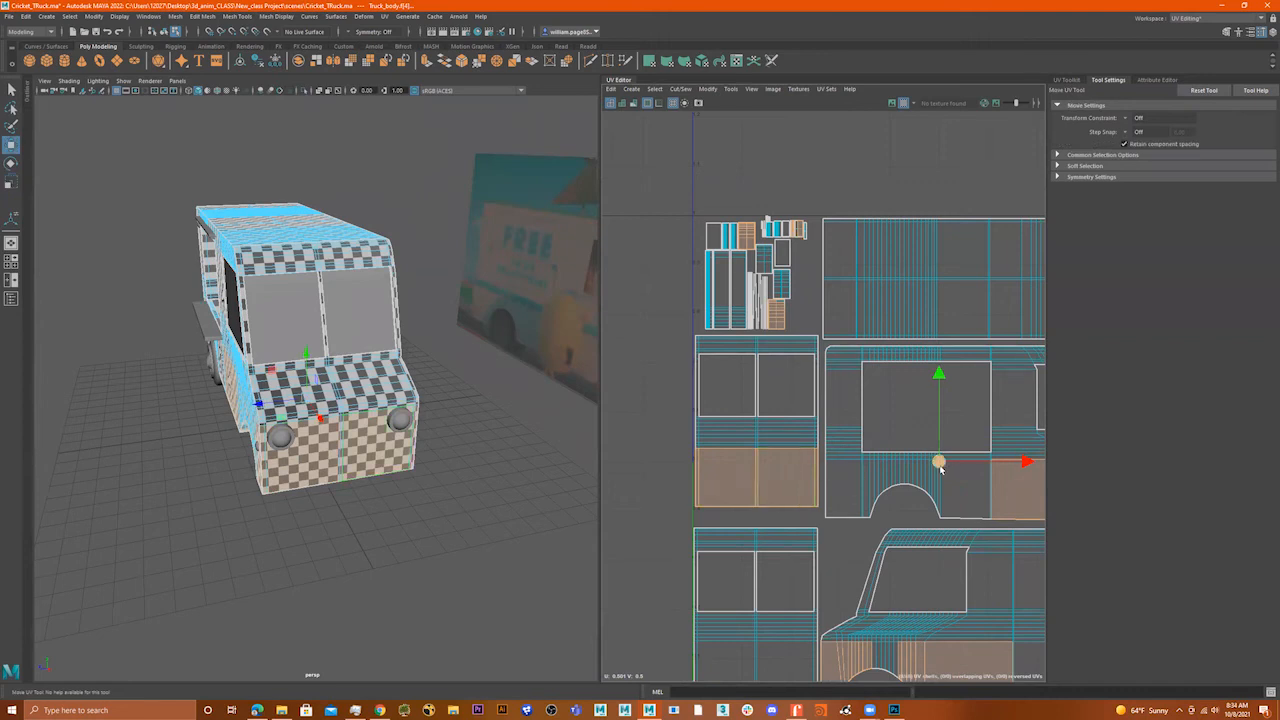
- Remove the side-panel and small leftover-shell faces from the selection, keeping only the lower front panel, and check it in wireframe
scroll(776, 499, down, 4)
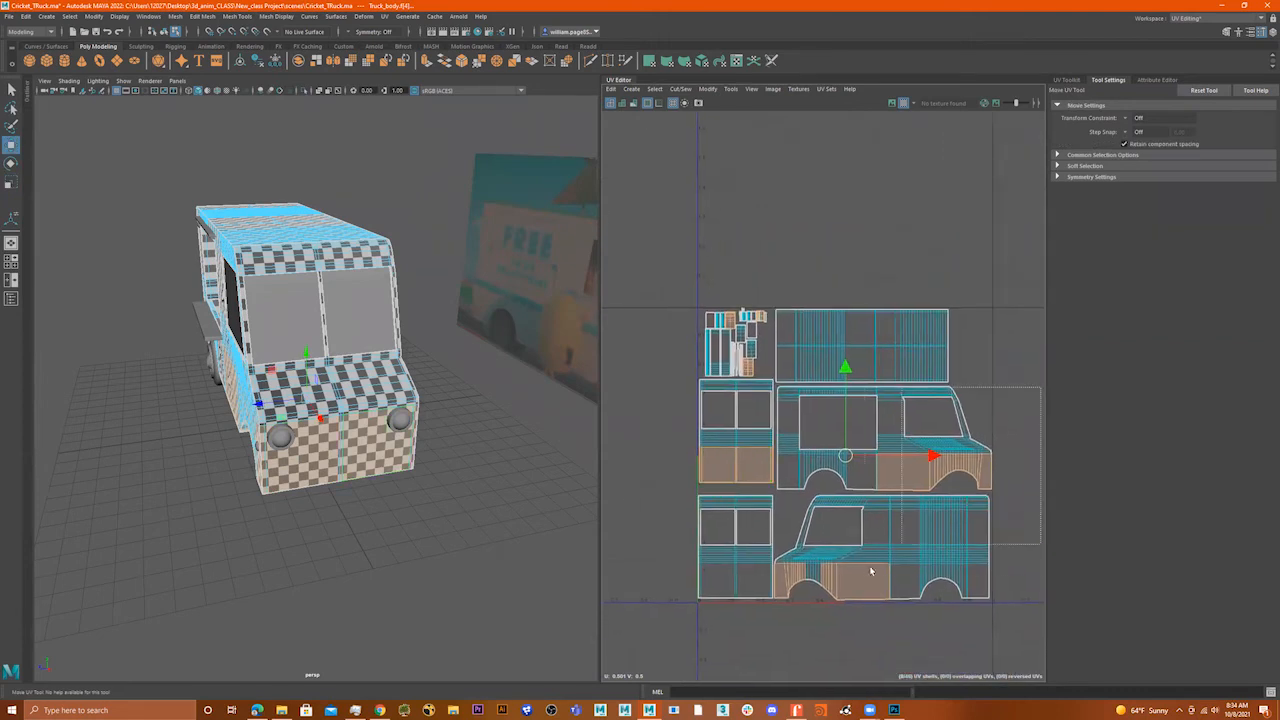
ctrl+drag(890, 644, 752, 552)
drag(827, 265, 665, 382)
alt+drag(398, 432, 372, 478)
key(4)
alt+middle_drag(716, 458, 766, 449)
scroll(842, 457, down, 2)
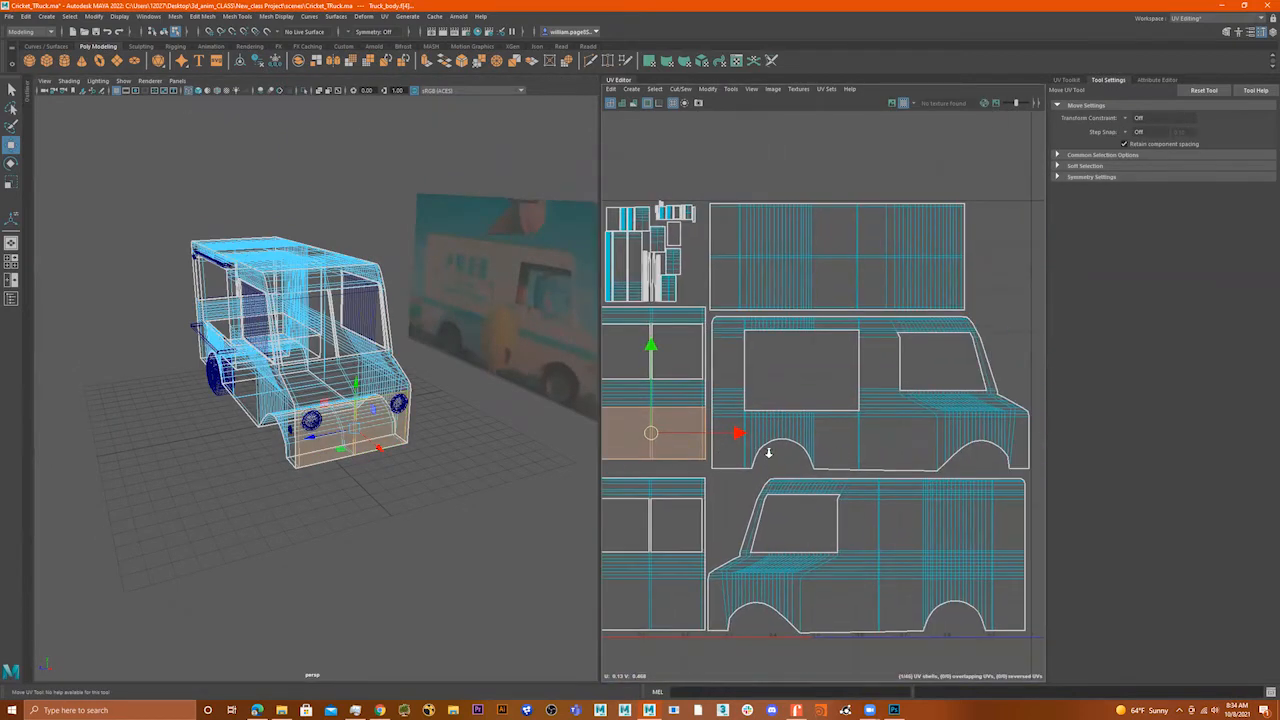
- Try shifting the lower front panel's UV faces away from the front shell, undo the move, and restore shaded display
scroll(760, 447, down, 1)
mouse_move(672, 433)
mouse_down()
mouse_move(694, 440)
mouse_move(666, 442)
mouse_move(682, 435)
mouse_up()
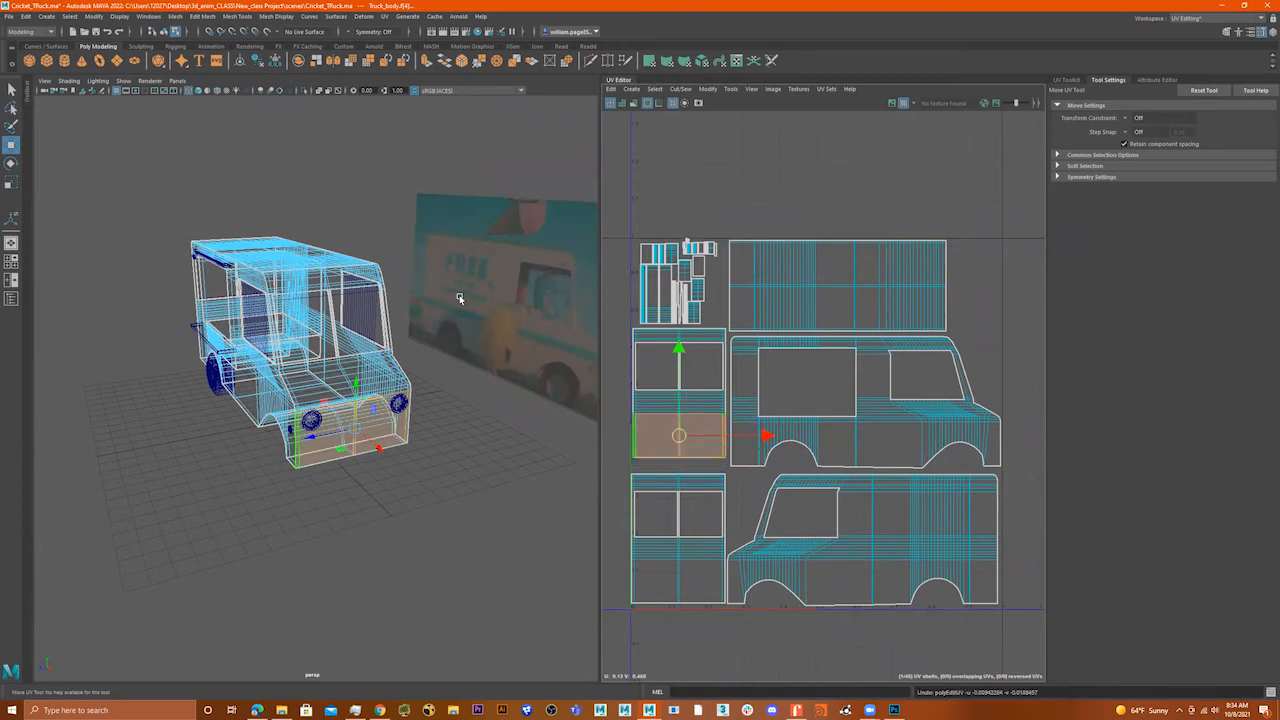
key(5)
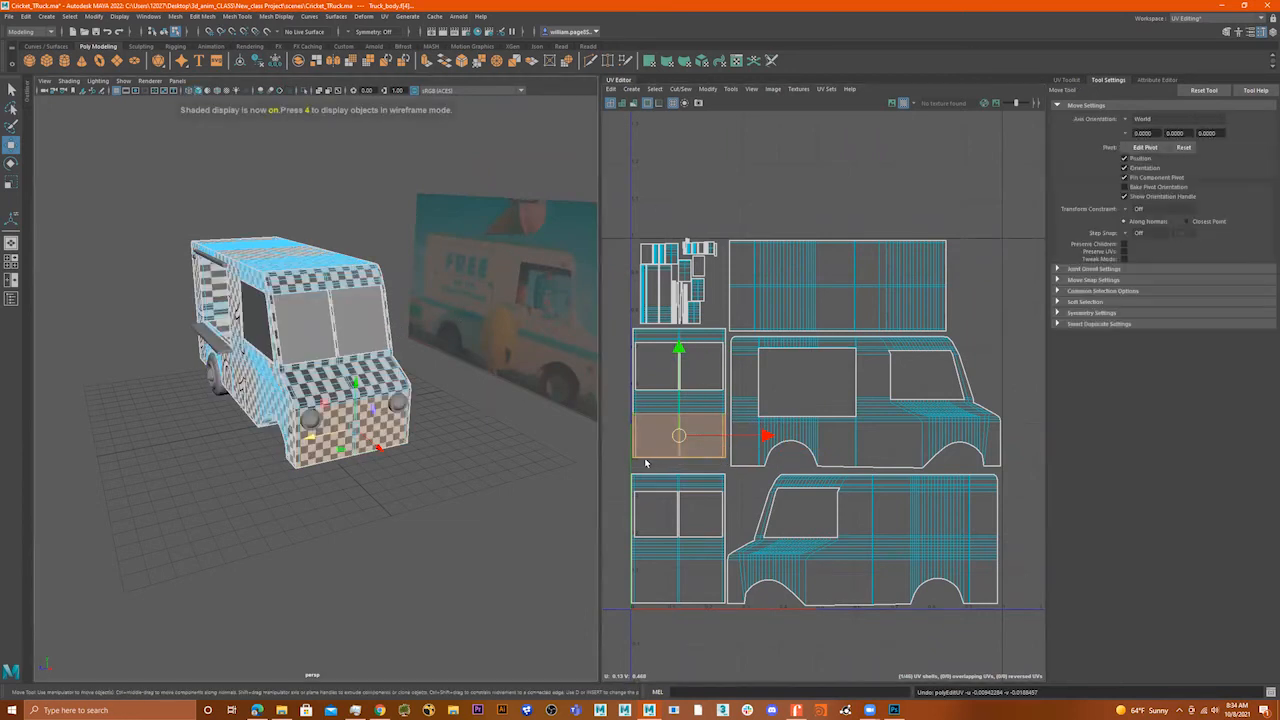
mouse_move(684, 439)
mouse_down()
mouse_move(699, 443)
mouse_move(663, 438)
mouse_up()
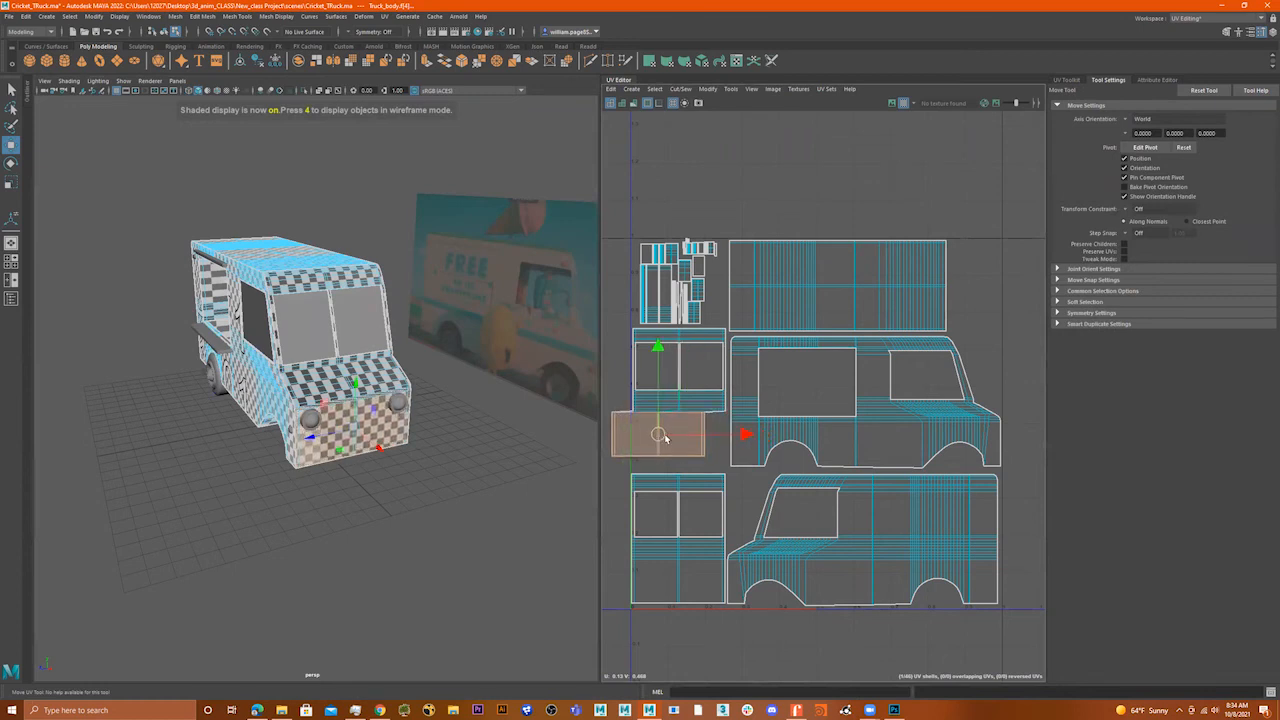
key(ctrl+z)
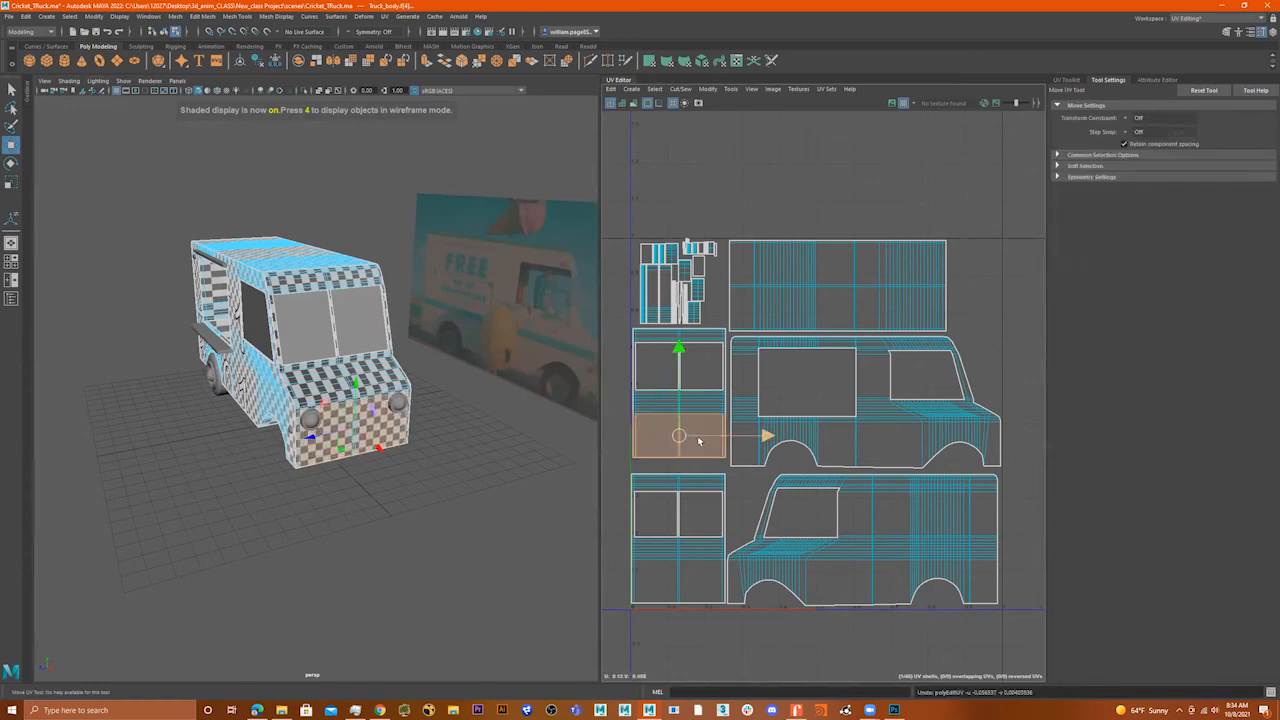
- Create a separate UV shell from the lower front panel faces and move it into the side shell's large service-window opening
shift+right_click(780, 404)
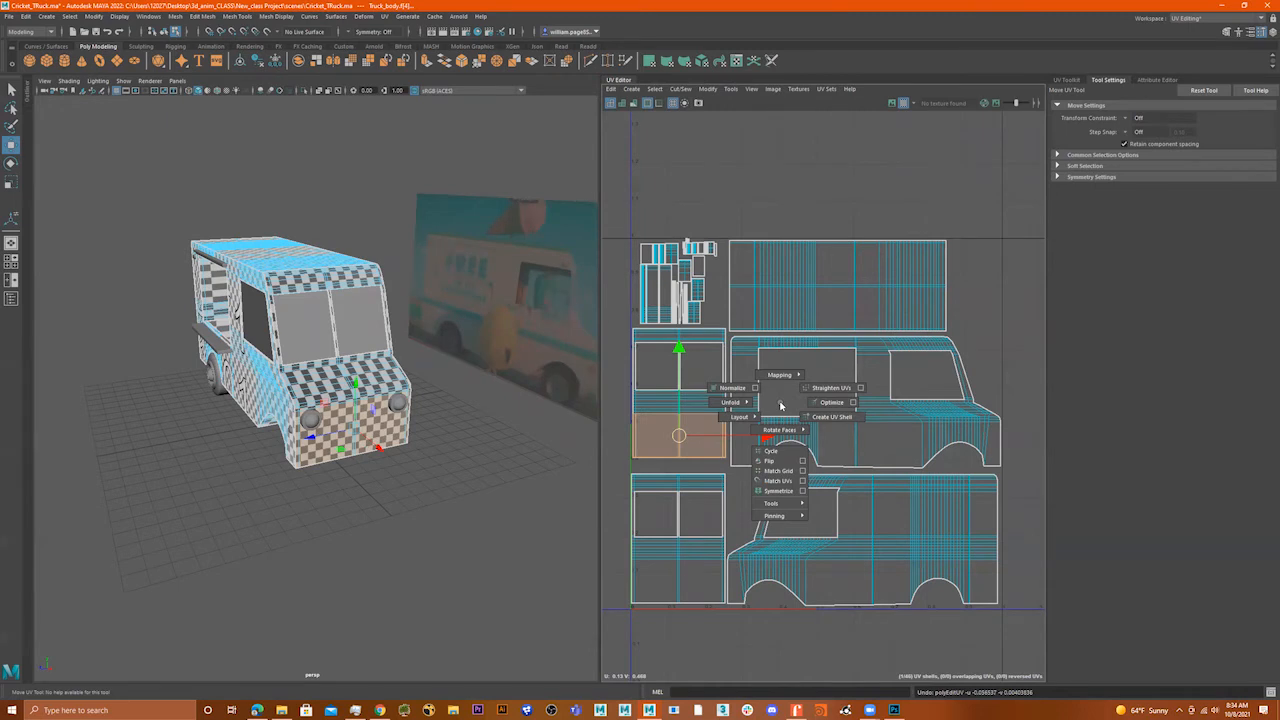
click(830, 416)
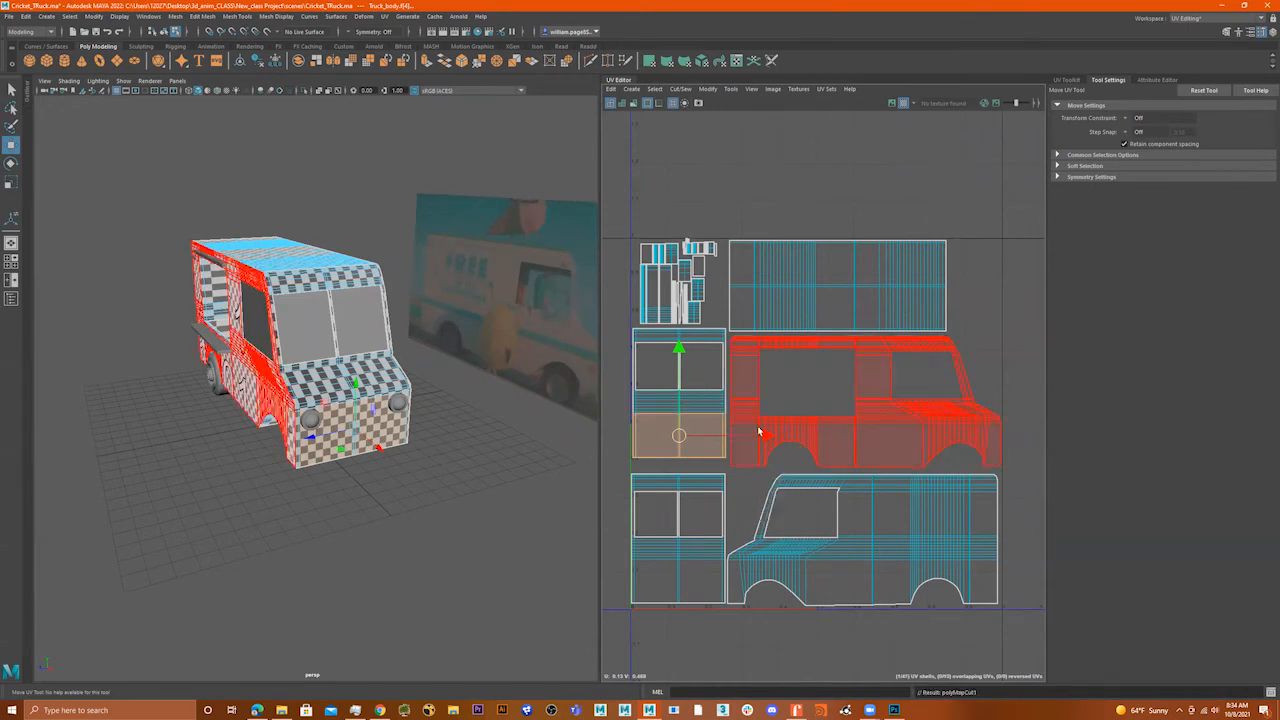
drag(695, 443, 807, 396)
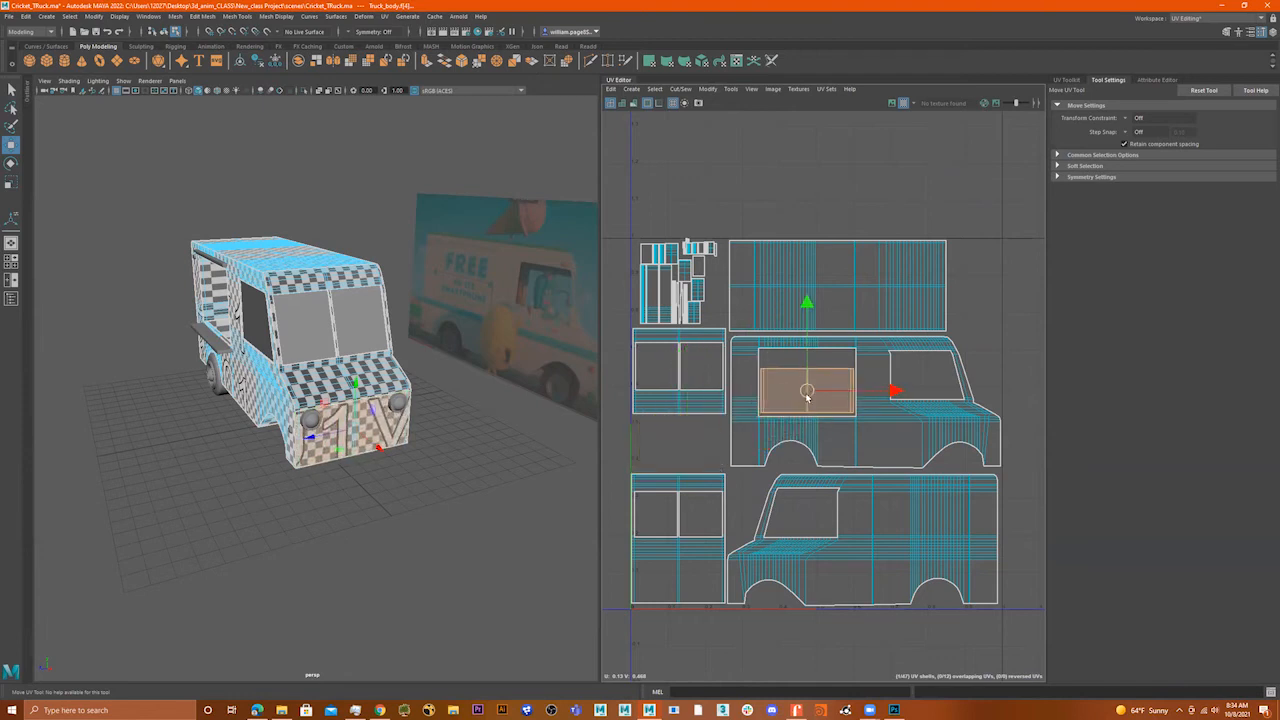
alt+drag(400, 383, 358, 380)
alt+right_drag(358, 380, 431, 376)
alt+drag(416, 312, 494, 333)
scroll(619, 390, up, 3)
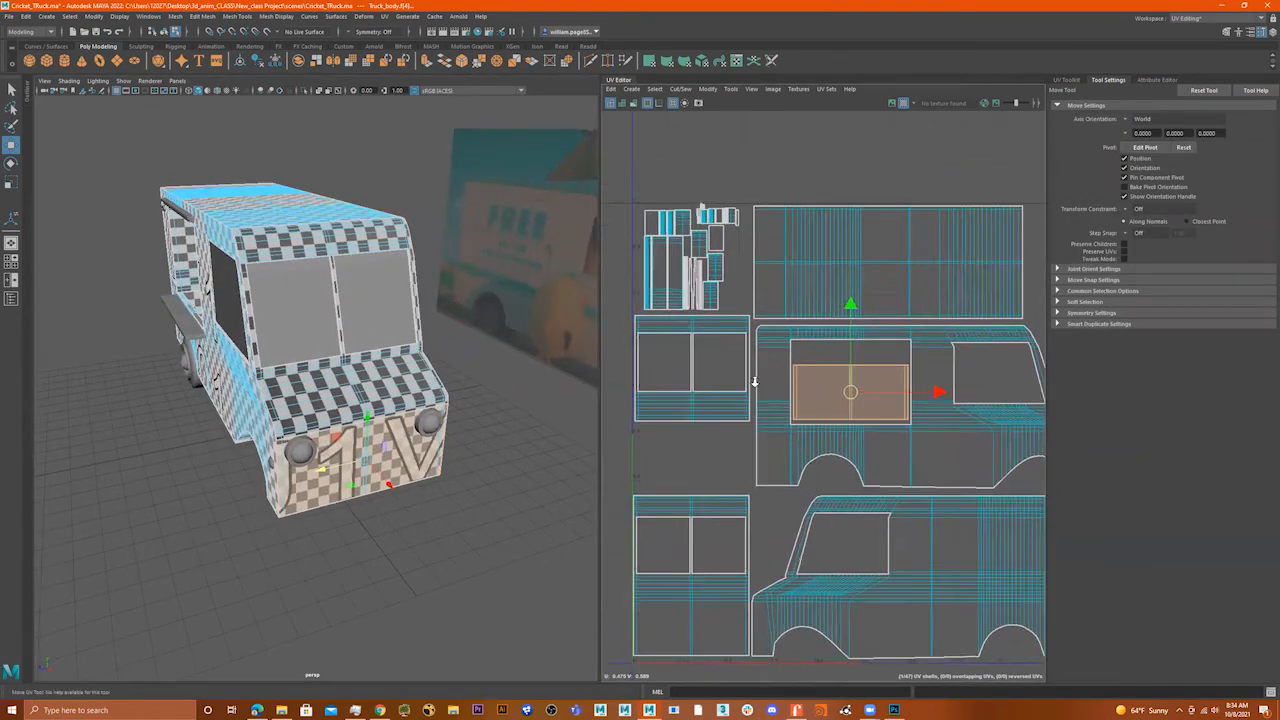
alt+drag(396, 400, 398, 404)
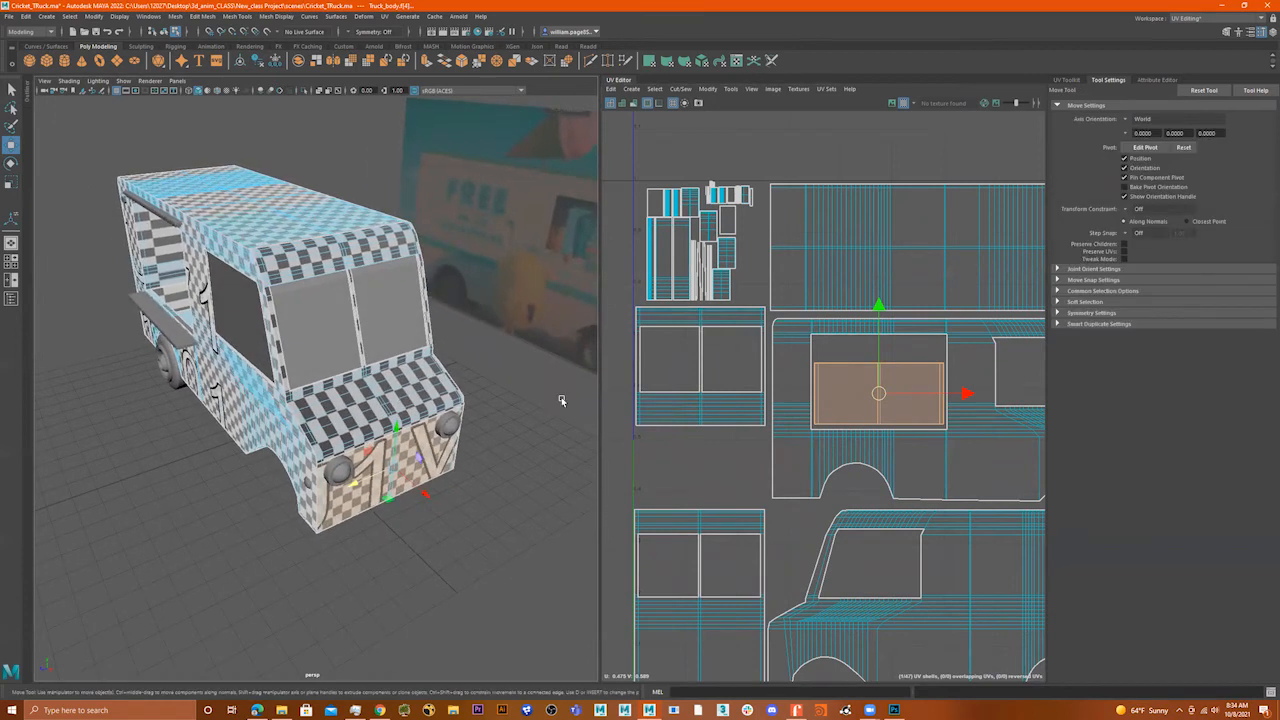
- Select all faces of the front windshield-and-hood UV shell and turn the truck to a frontal view
right_drag(681, 413, 696, 415)
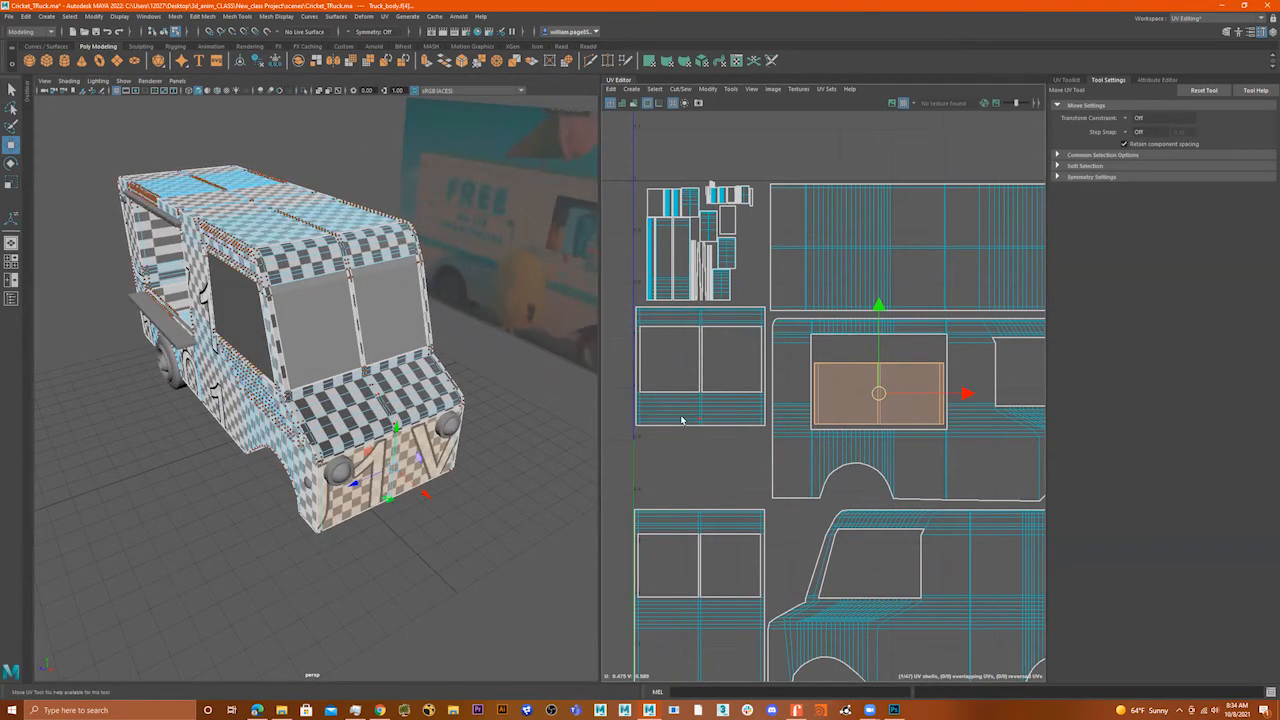
click(681, 420)
alt+drag(418, 438, 405, 410)
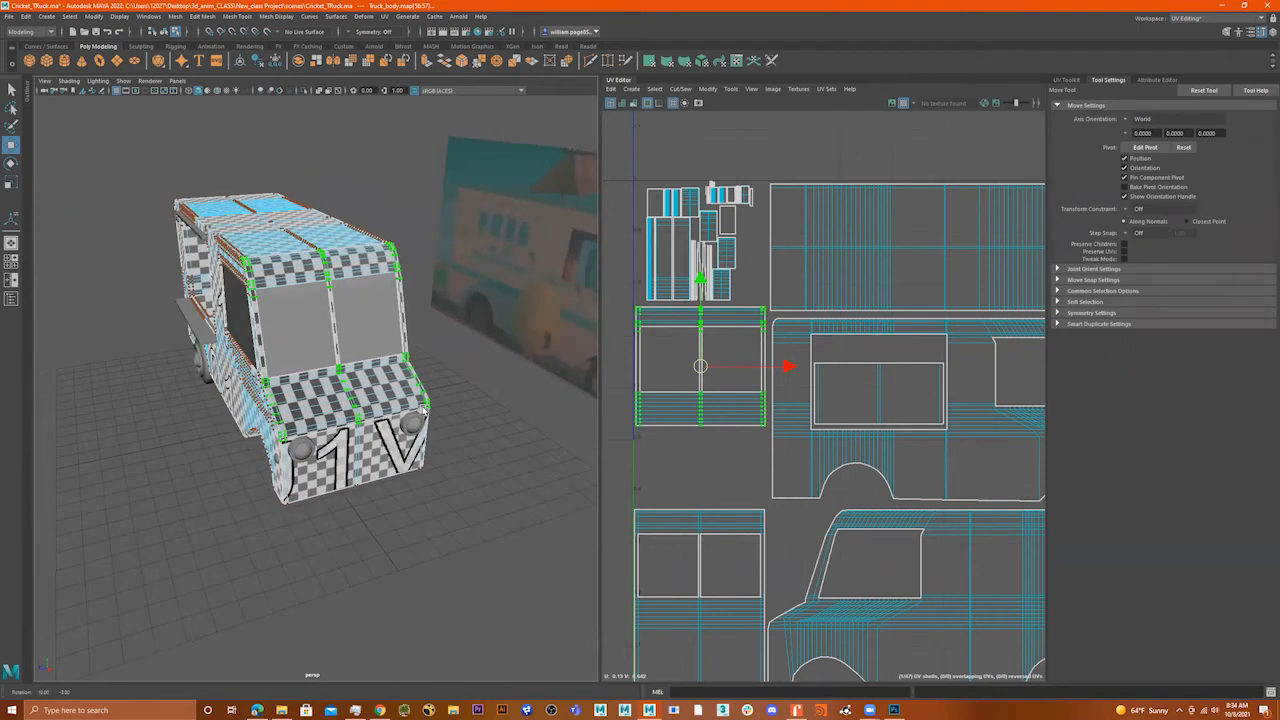
right_drag(673, 400, 677, 423)
double_click(682, 398)
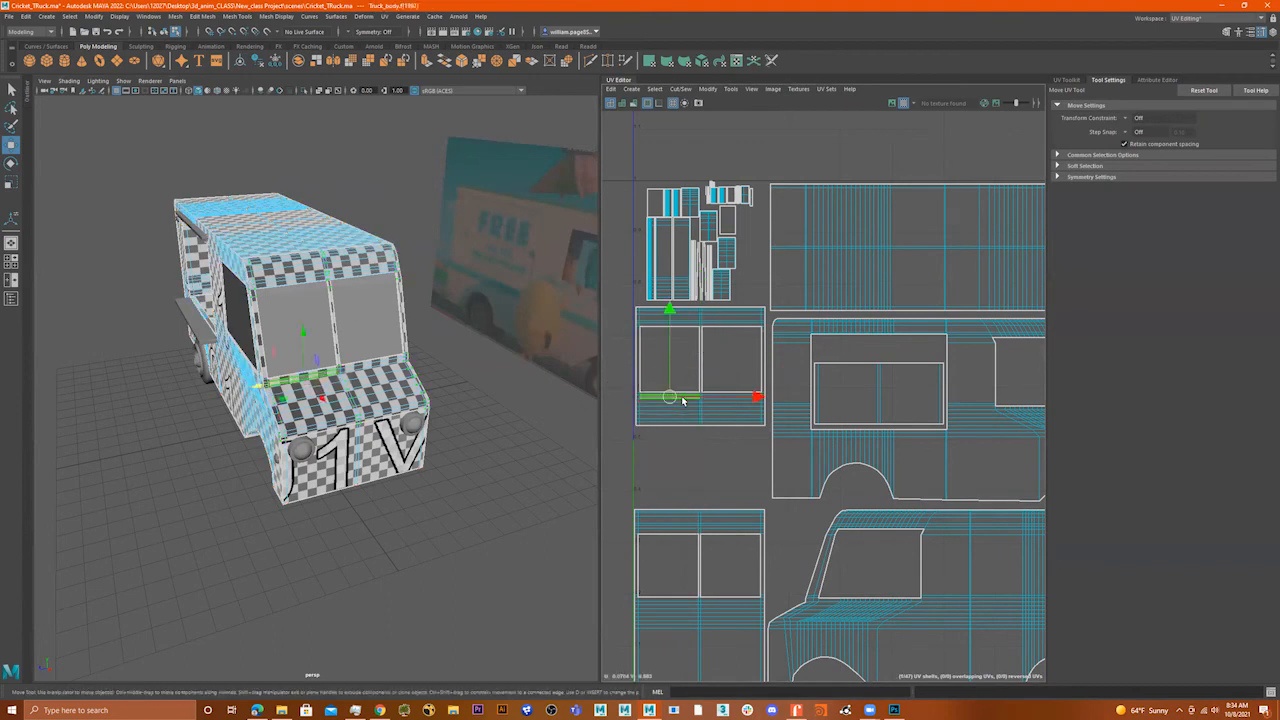
alt+drag(400, 303, 348, 490)
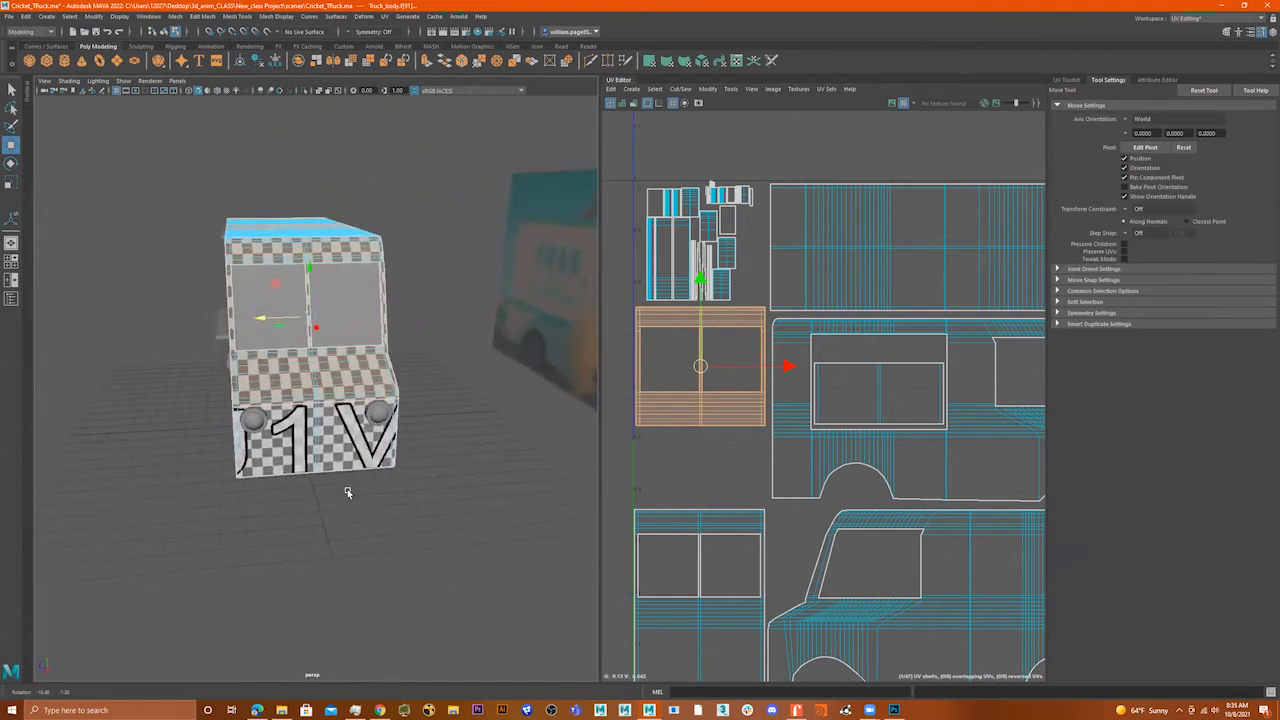
click(268, 473)
alt+drag(268, 473, 34, 640)
alt+drag(299, 463, 222, 400)
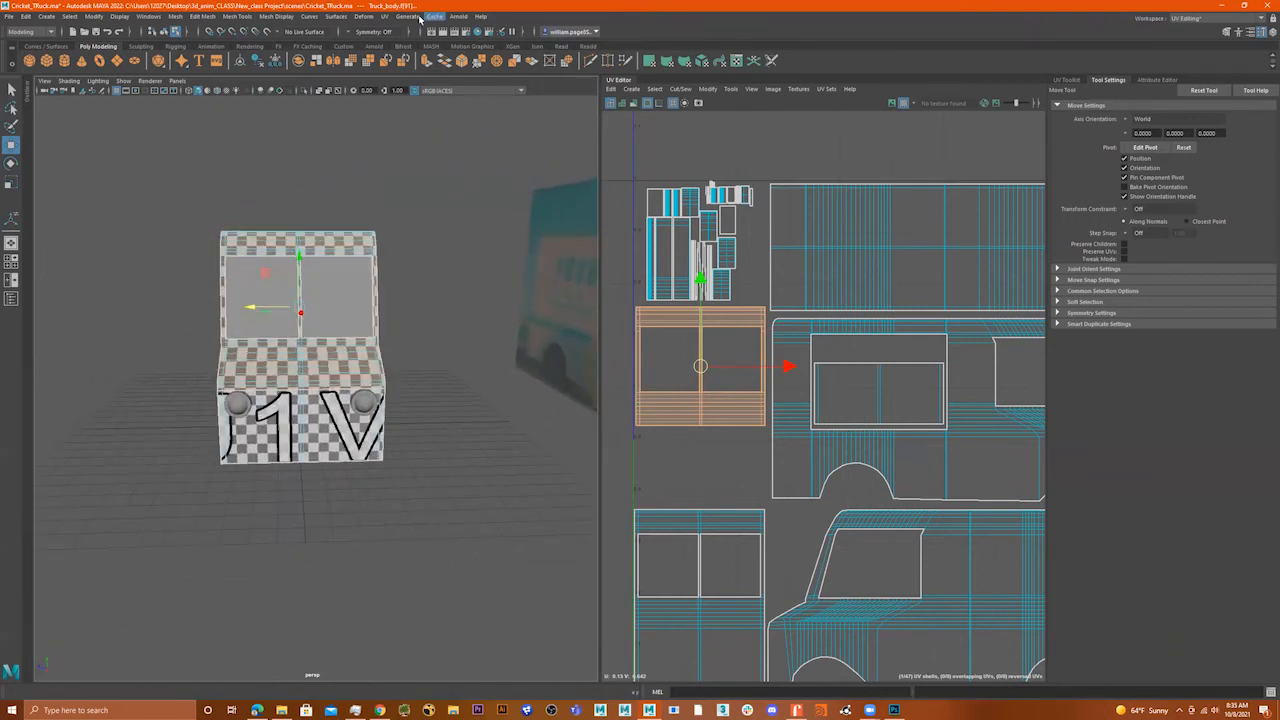
- Try a Best Plane projection on the front shell's faces and undo it
click(384, 16)
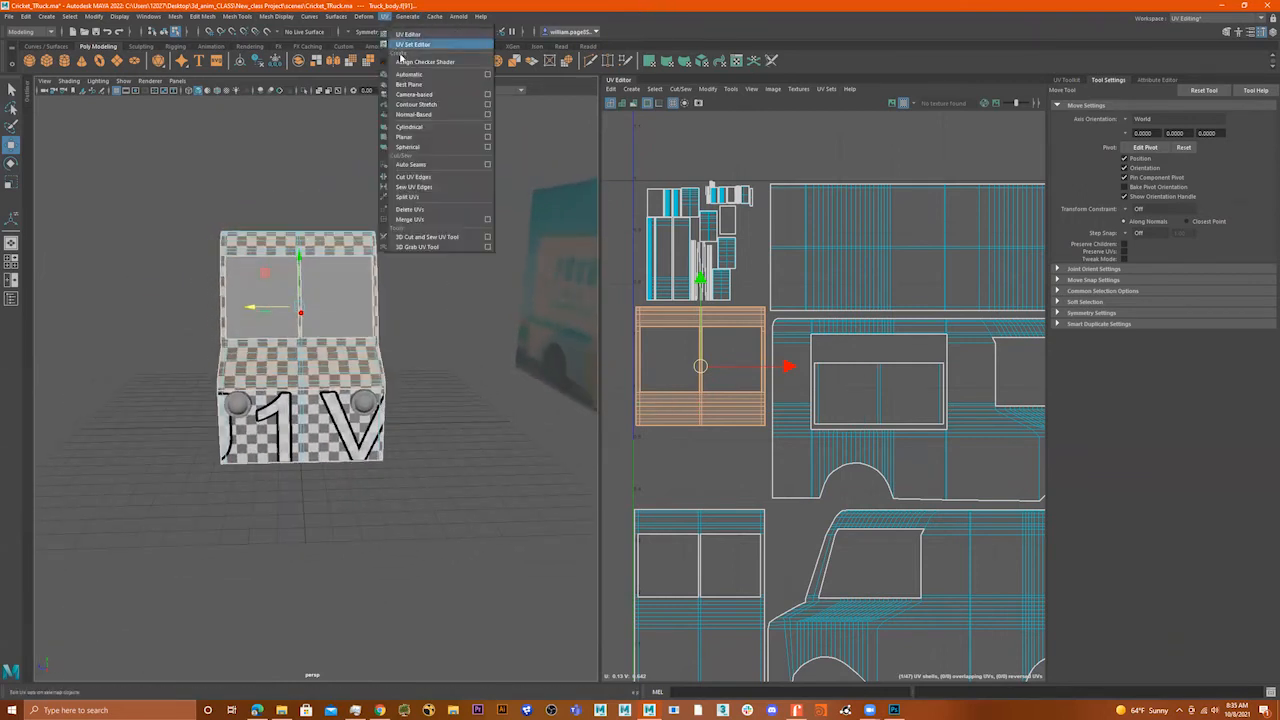
click(425, 86)
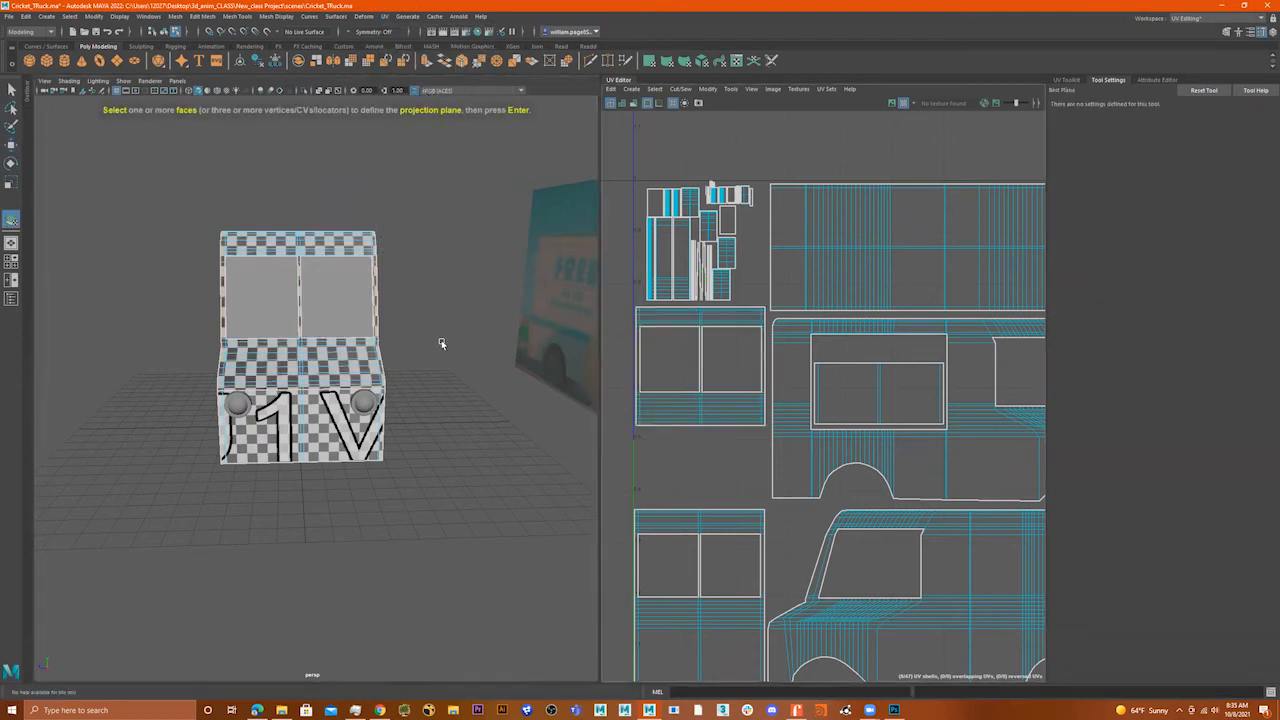
key(ctrl+z)
- Select the UVs of the whole front shell, try the Best Plane projection on them, and undo it
alt+drag(394, 311, 417, 304)
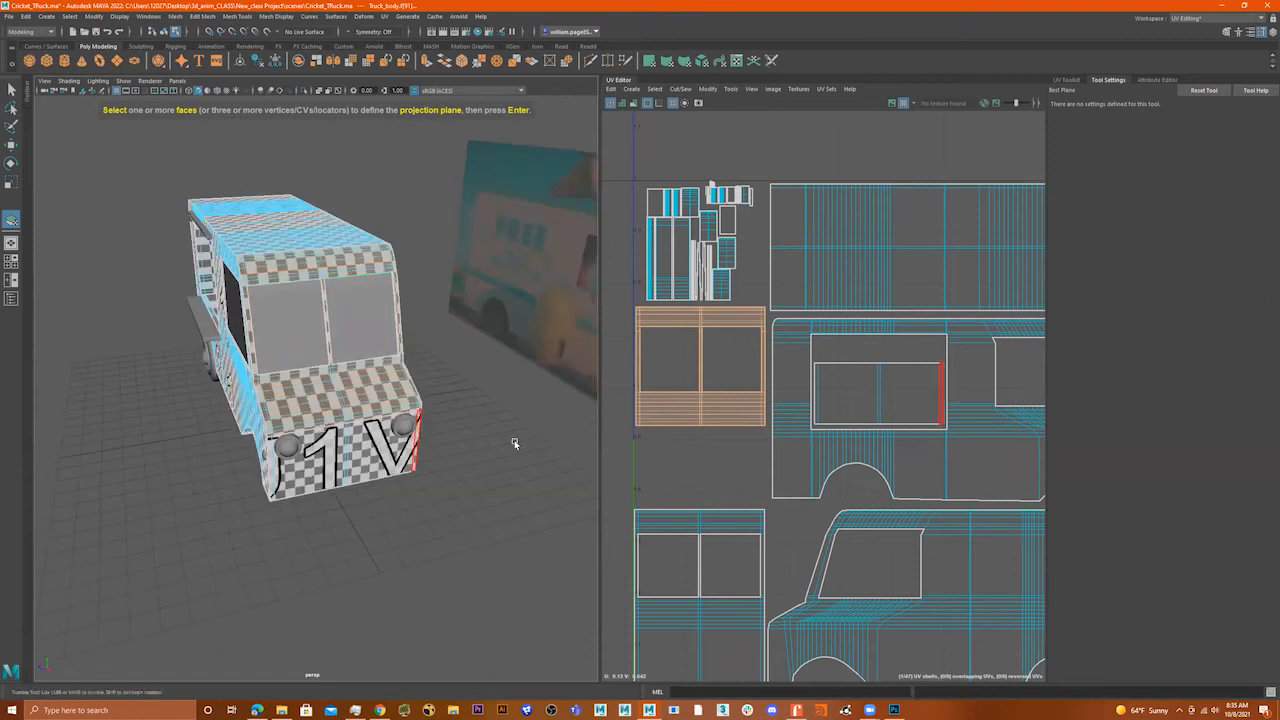
right_drag(675, 397, 728, 401)
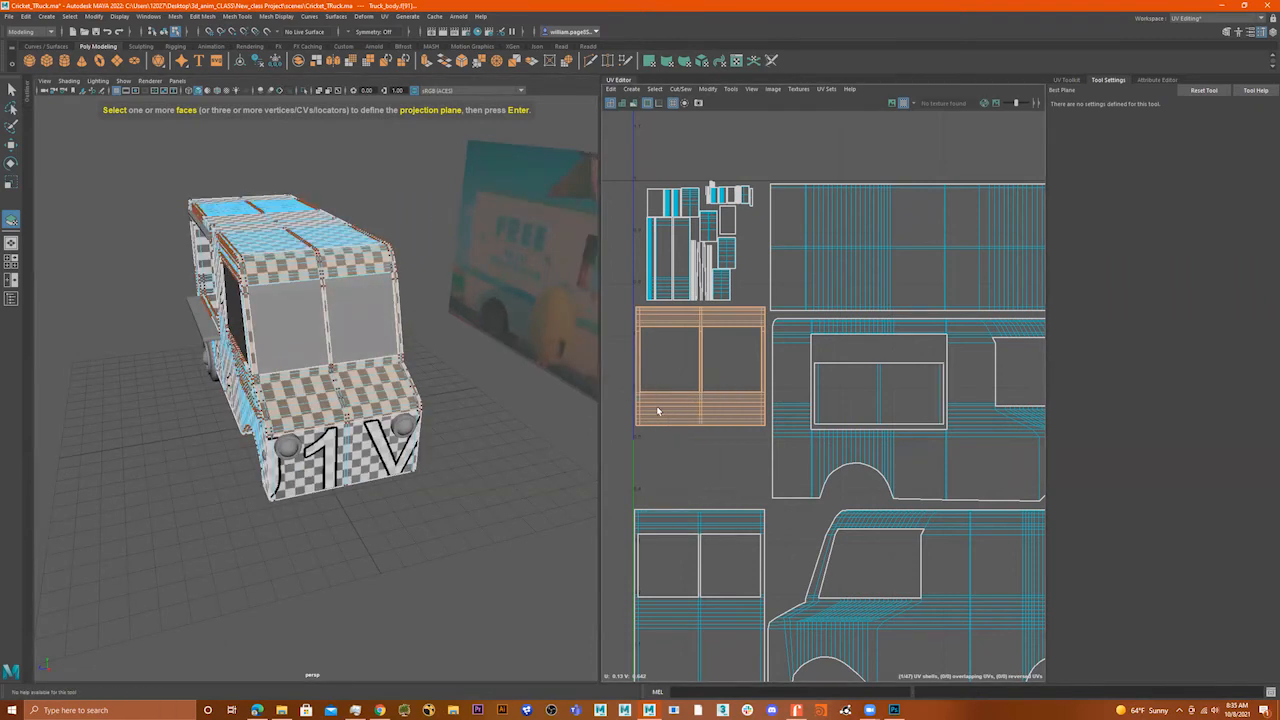
right_drag(635, 425, 652, 420)
alt+drag(452, 404, 527, 386)
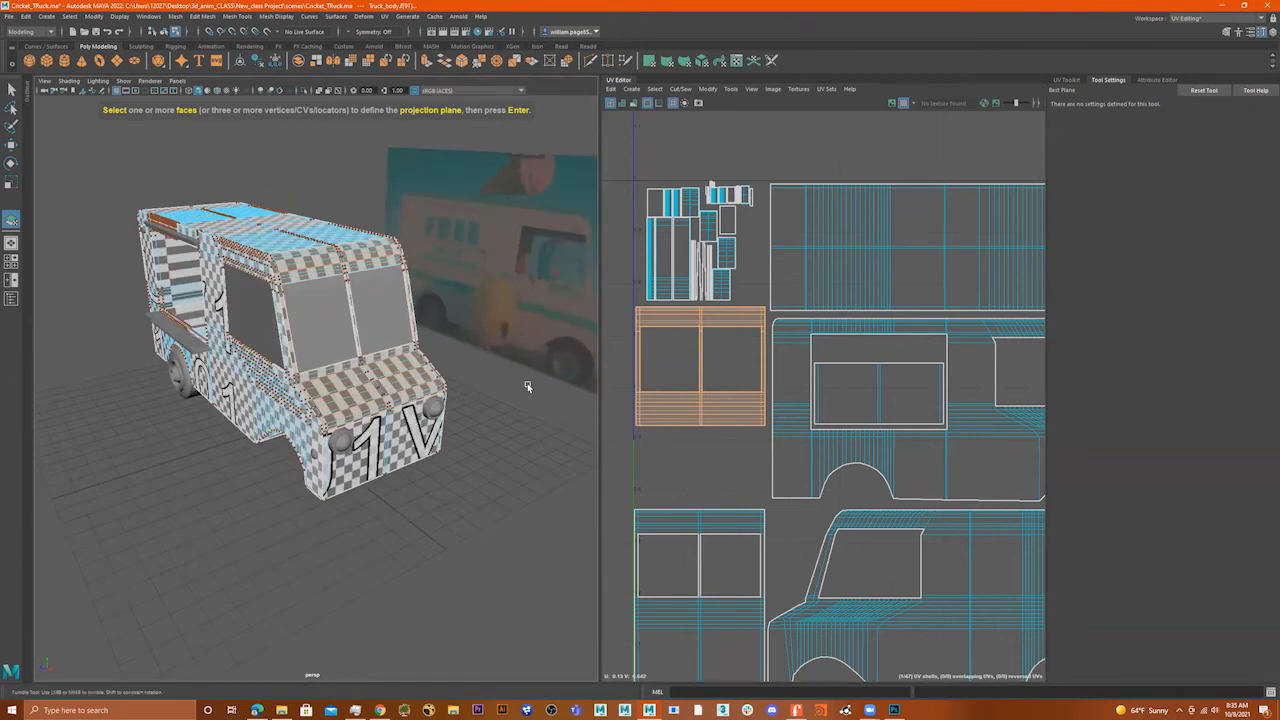
right_drag(704, 410, 767, 410)
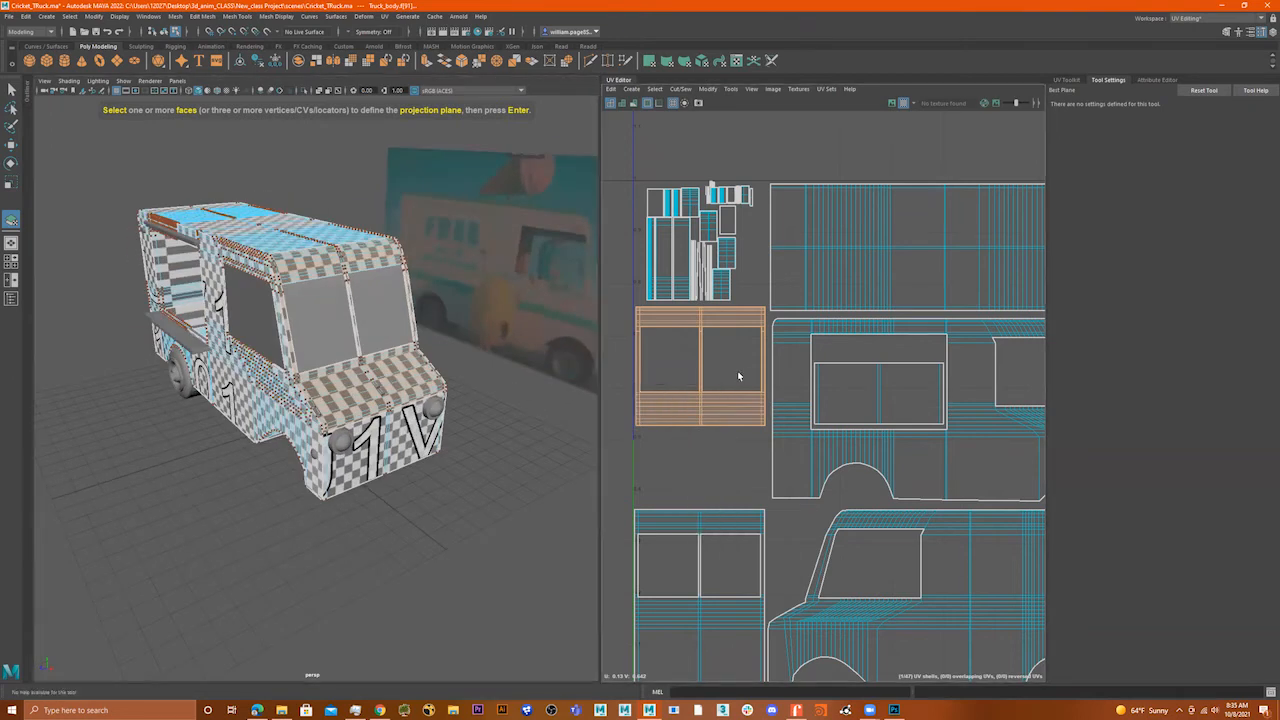
right_drag(690, 404, 767, 381)
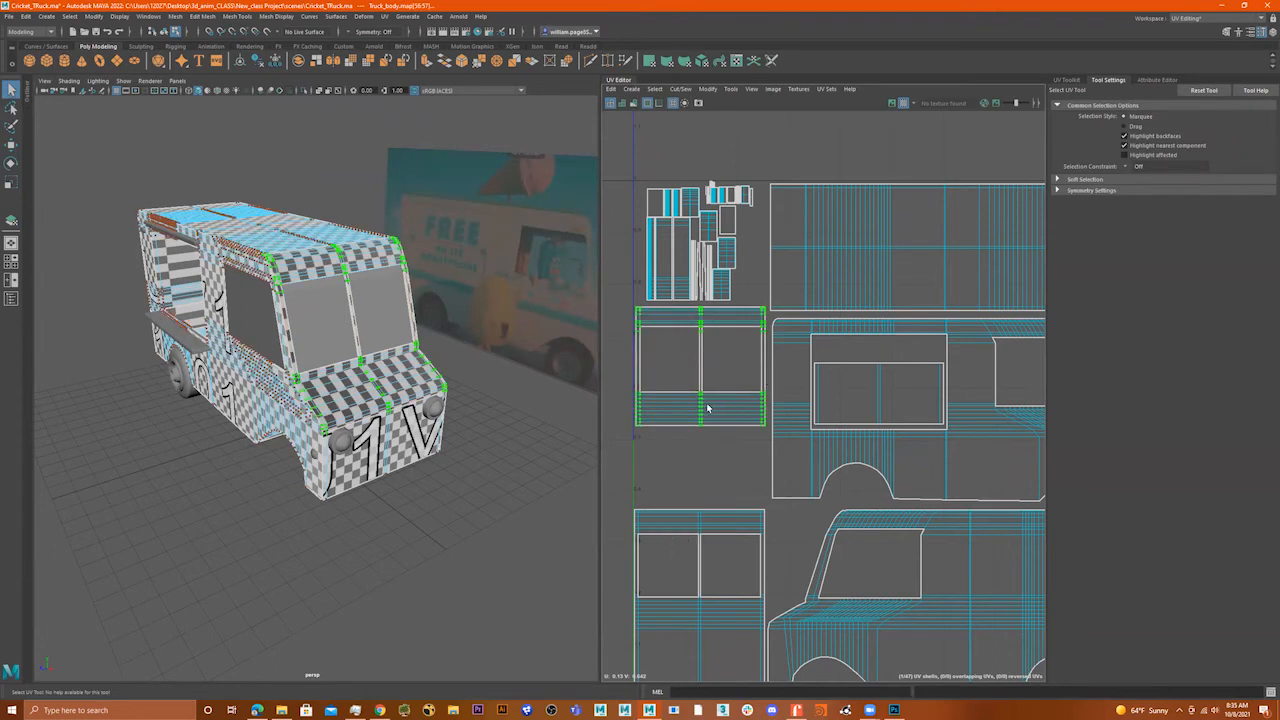
click(385, 16)
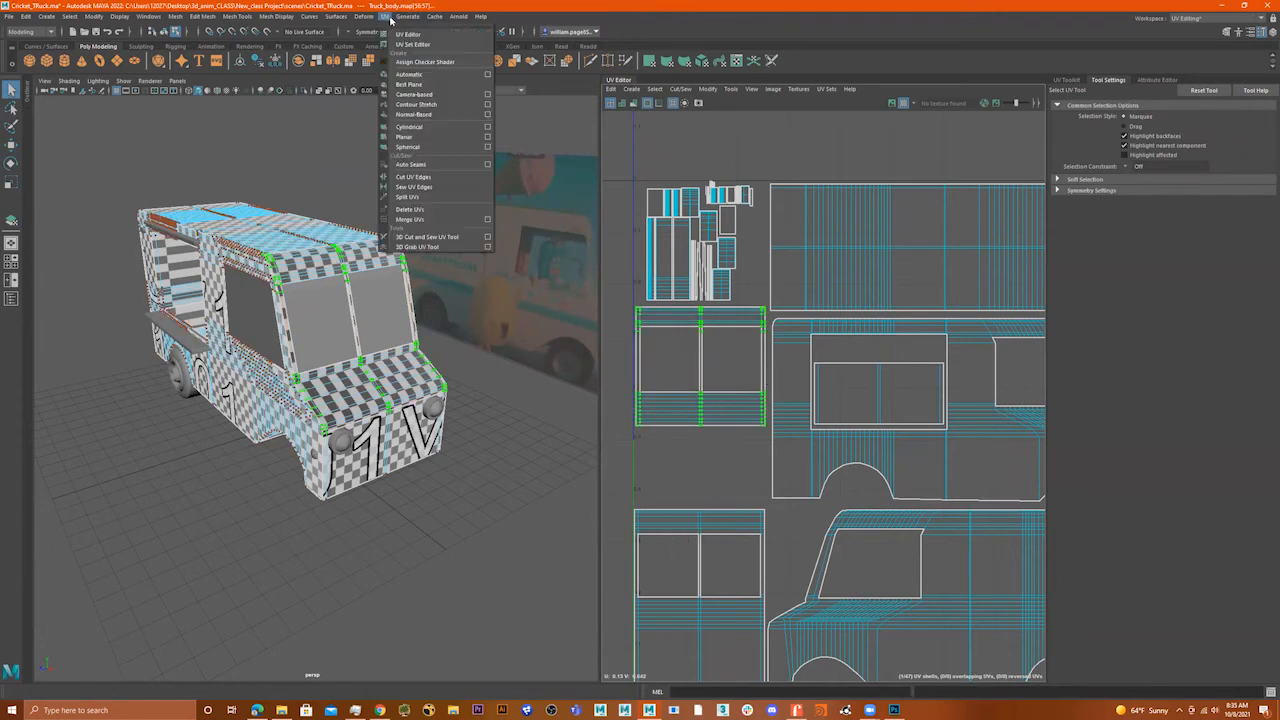
click(422, 86)
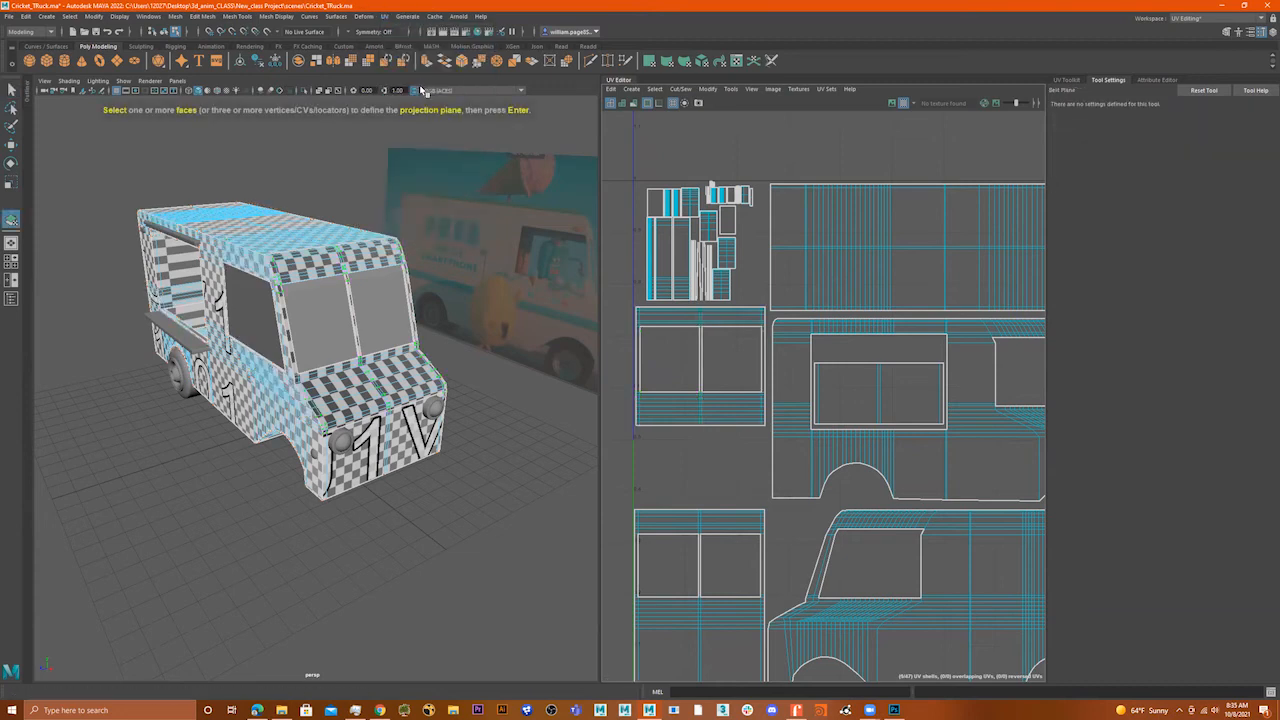
key(ctrl+z)
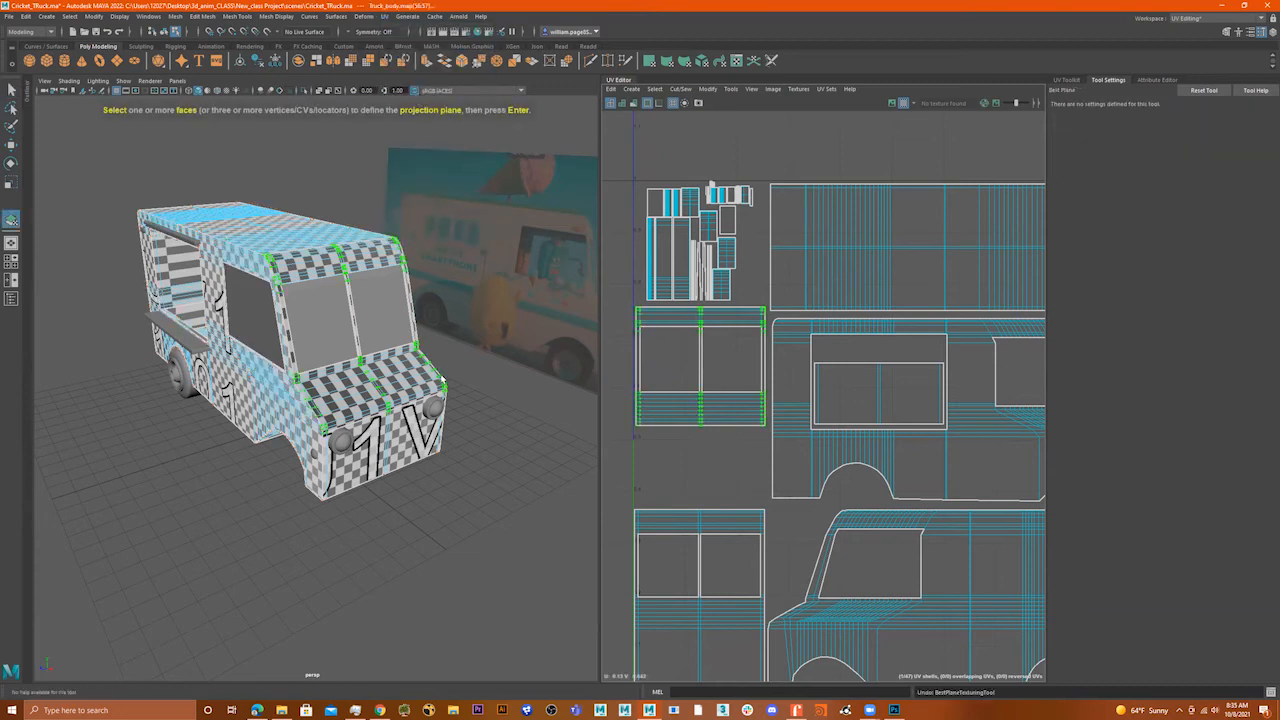
- Stretch the hood UVs in the lower part of the front shell vertically to even out the hood's checker squares
alt+drag(570, 396, 523, 394)
right_drag(676, 418, 678, 446)
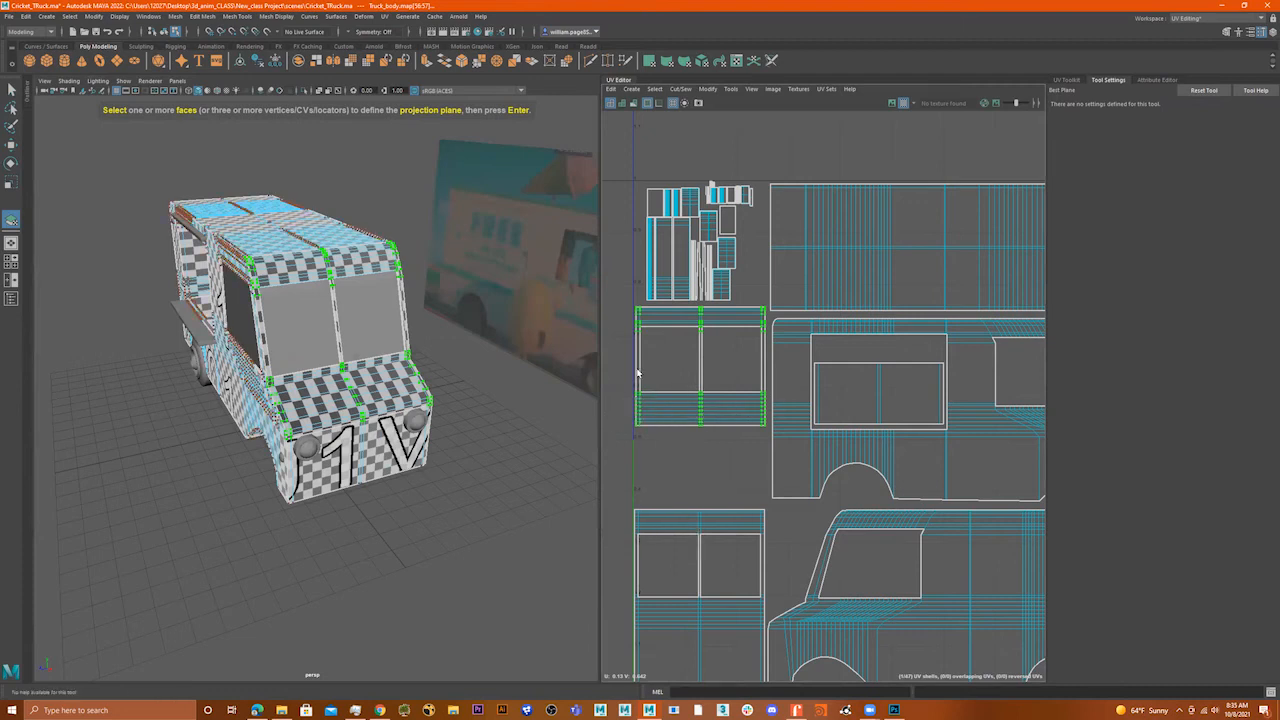
key(q)
drag(610, 375, 774, 437)
key(r)
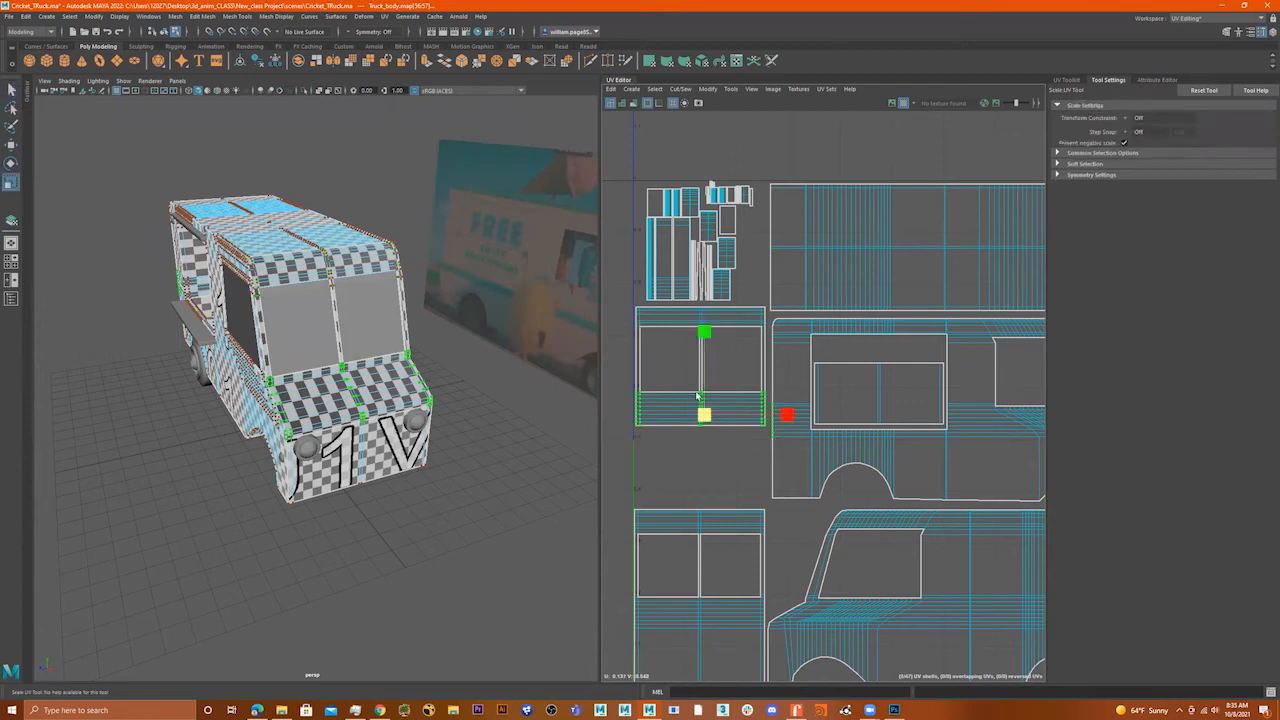
drag(705, 341, 697, 282)
scroll(361, 309, up, 3)
alt+drag(405, 309, 412, 316)
scroll(911, 420, down, 2)
- Move the lower front panel shell out of the service-window opening and align it directly beneath the front shell's hood edge
right_drag(877, 396, 884, 396)
click(884, 391)
key(w)
drag(884, 398, 733, 462)
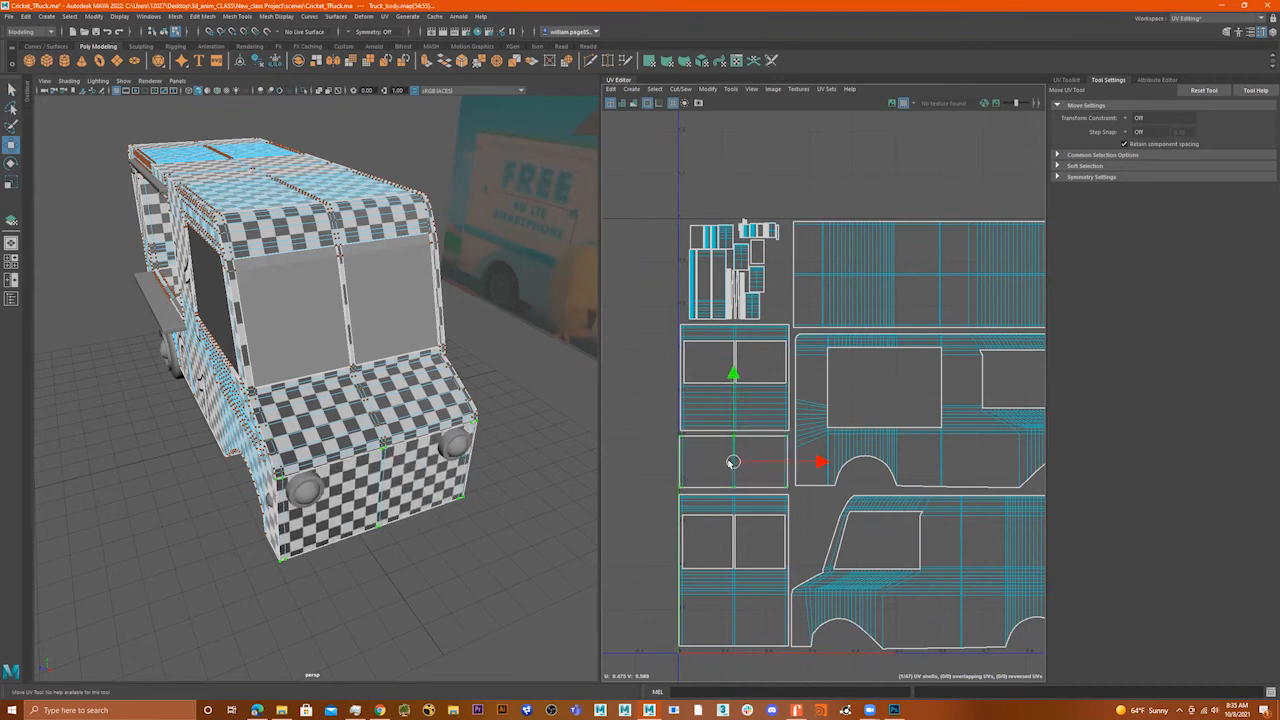
scroll(740, 460, up, 6)
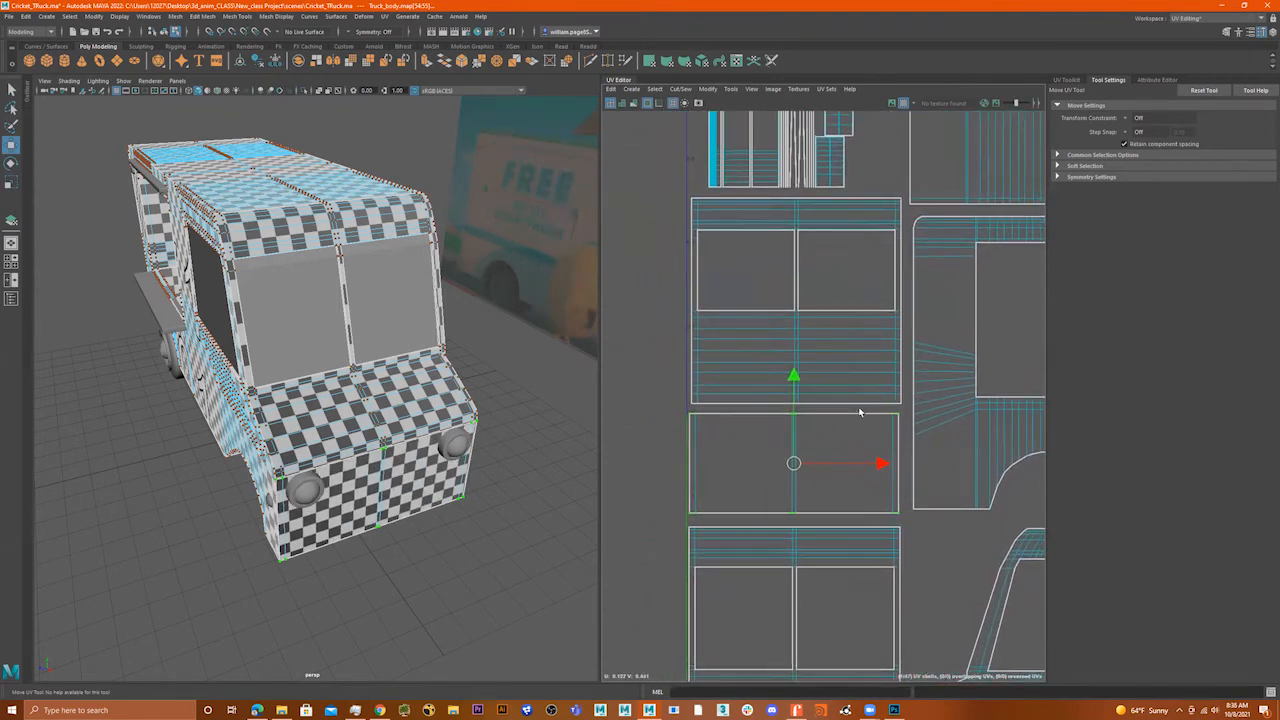
drag(792, 464, 796, 463)
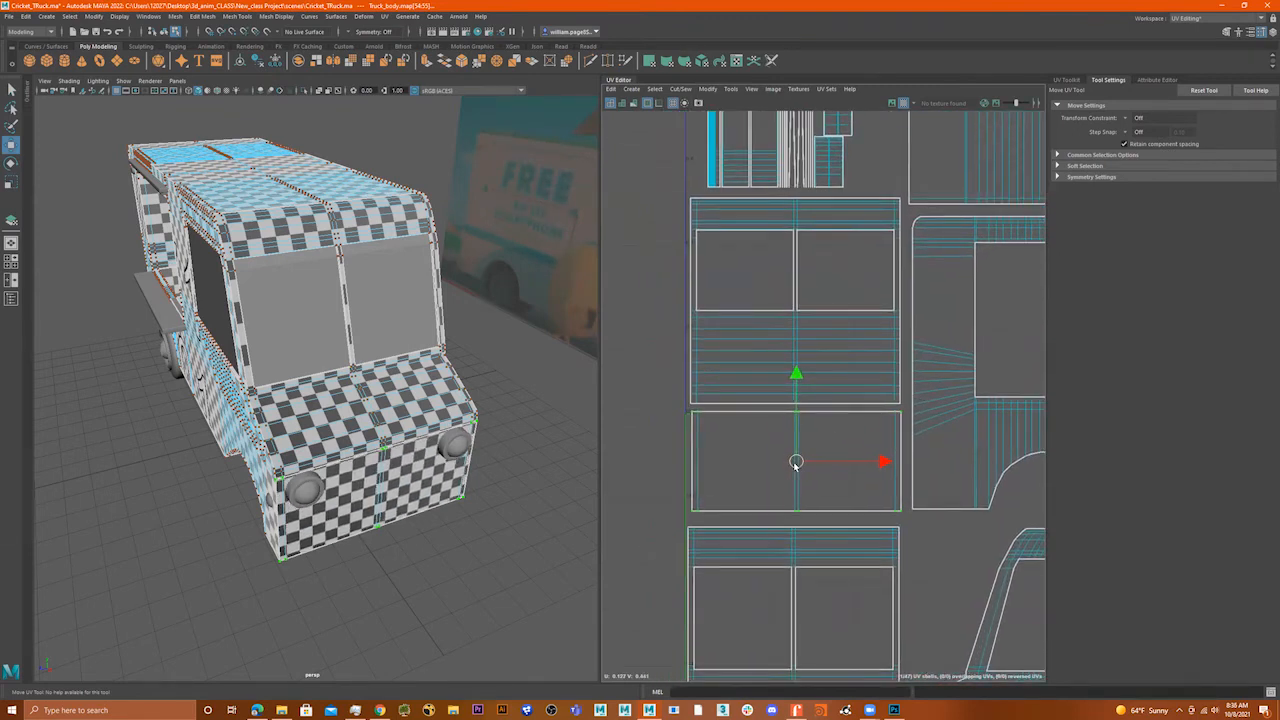
- Join the lower front panel to the hood with Move and Sew along all of their shared border edges
right_drag(761, 407, 767, 347)
click(692, 406)
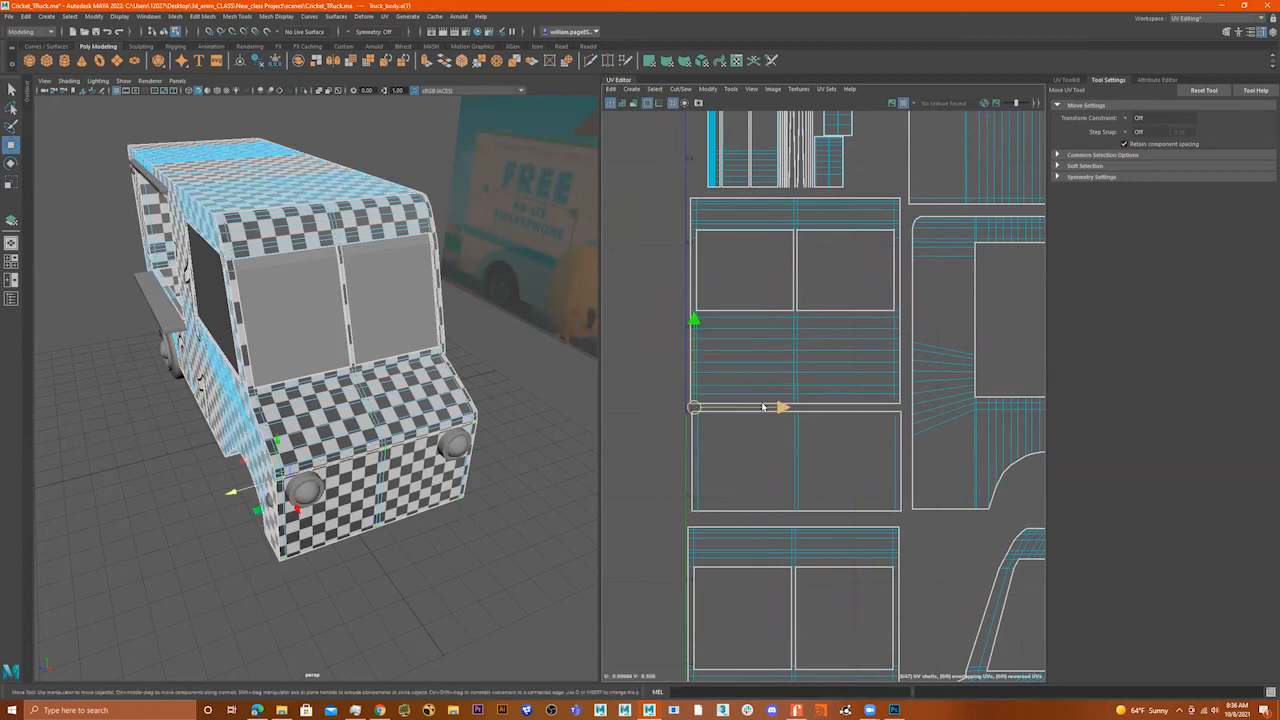
scroll(692, 406, up, 3)
click(811, 410)
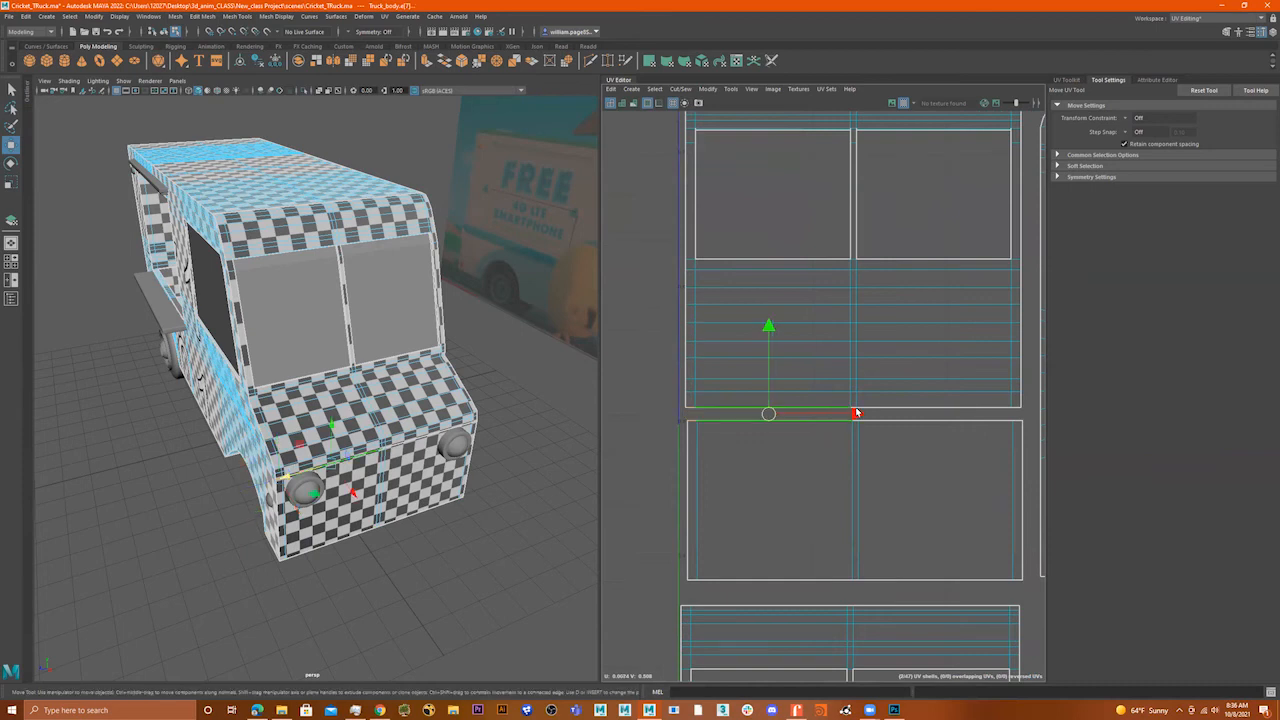
alt+right_drag(854, 404, 877, 420)
shift+click(851, 412)
shift+click(892, 412)
alt+middle_drag(995, 425, 822, 408)
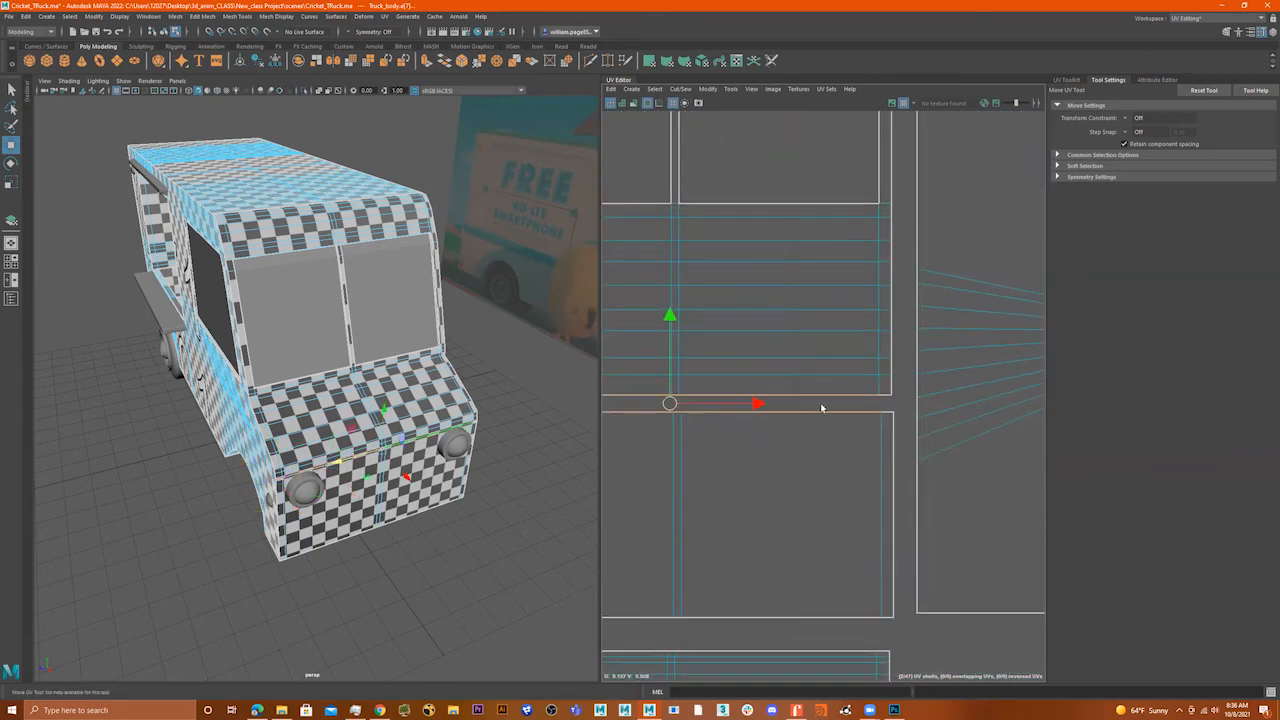
alt+right_drag(879, 400, 778, 438)
alt+middle_drag(778, 438, 846, 438)
shift+right_click(798, 441)
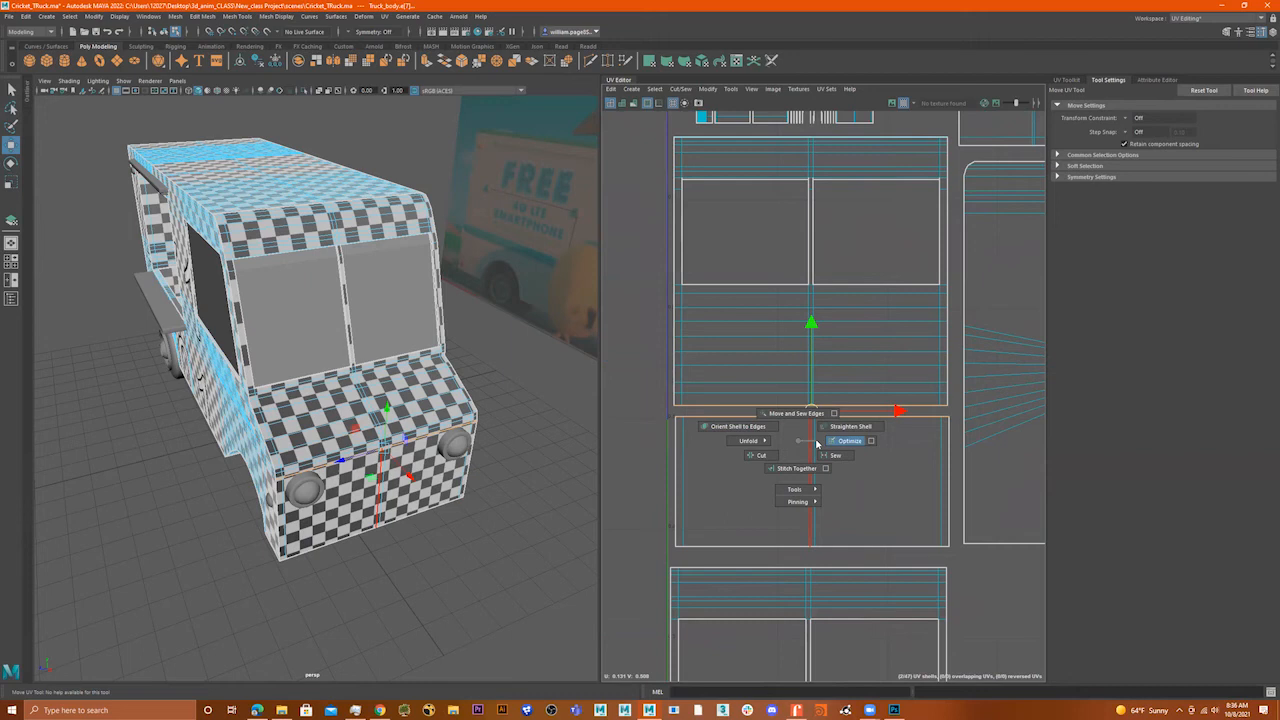
click(810, 413)
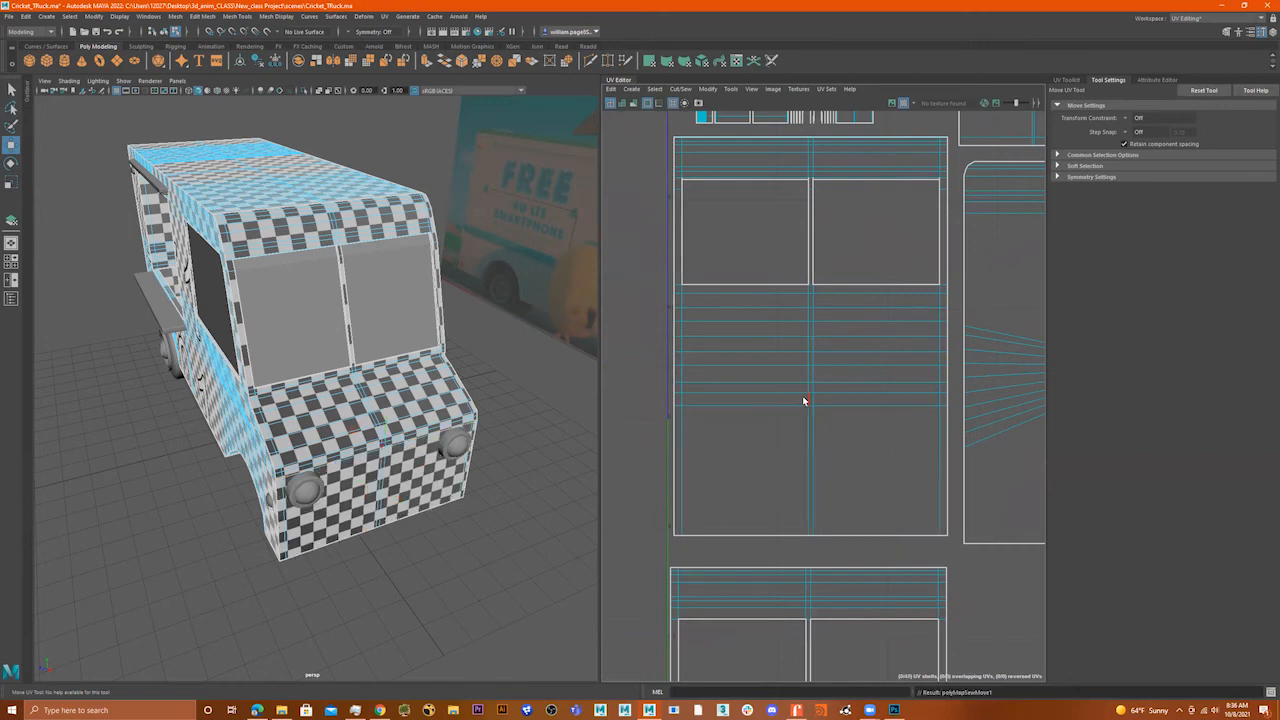
- Select the whole joined front shell and shift it slightly down, between the small leftover shells and the rear shell
scroll(878, 383, down, 2)
alt+drag(367, 369, 375, 353)
key(w)
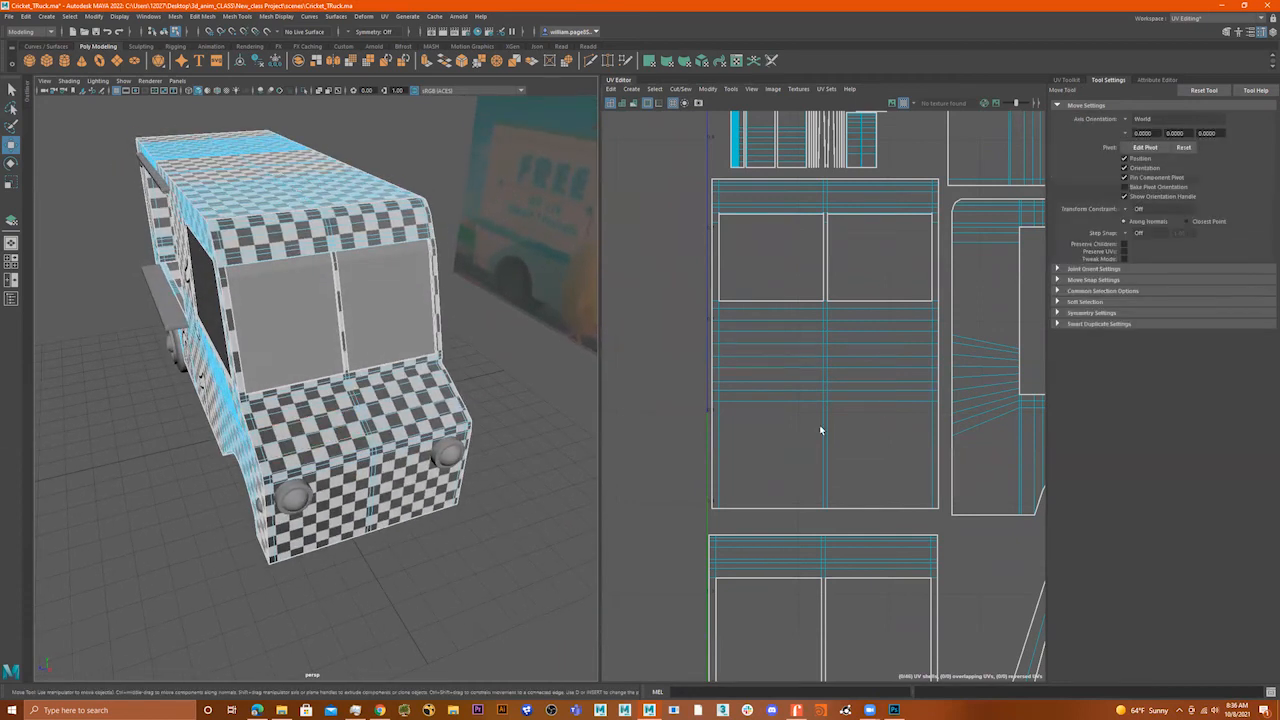
scroll(820, 427, down, 3)
right_drag(779, 391, 734, 420)
double_click(813, 404)
alt+middle_drag(824, 412, 794, 403)
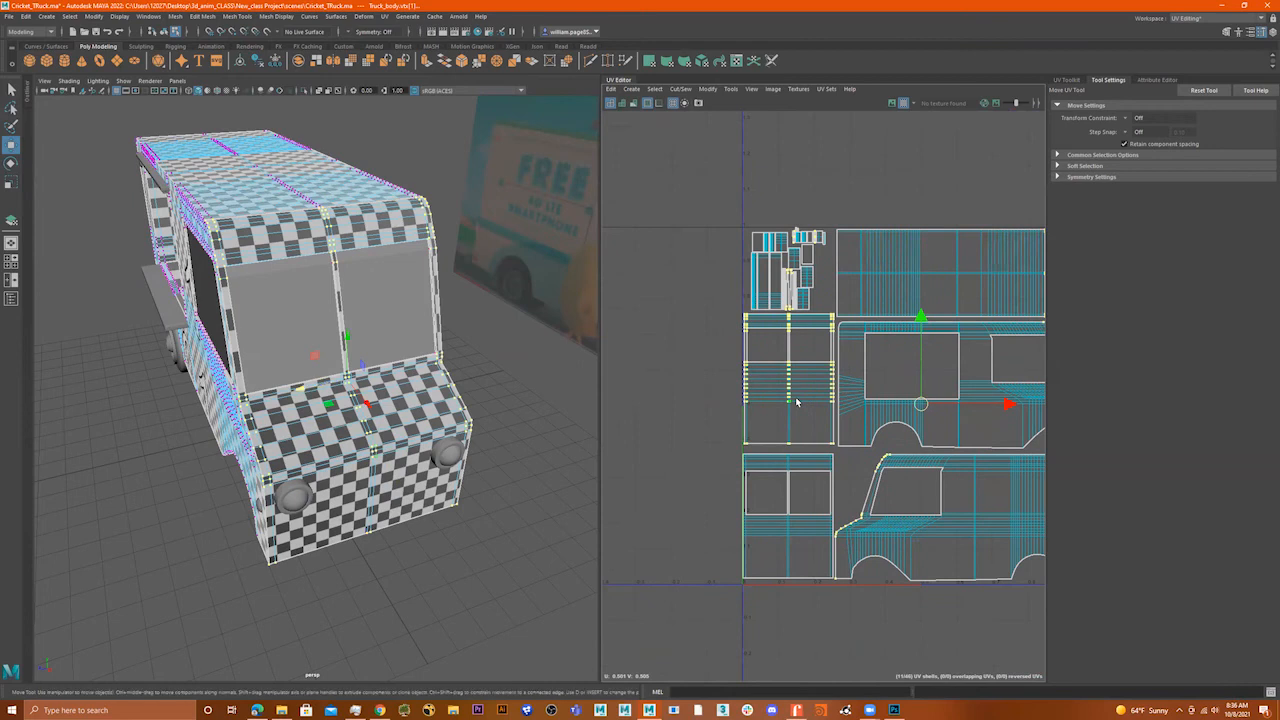
right_drag(780, 397, 806, 397)
click(787, 401)
double_click(787, 401)
mouse_move(790, 380)
mouse_down()
mouse_move(879, 379)
mouse_move(863, 345)
mouse_move(863, 372)
mouse_move(889, 368)
mouse_move(860, 360)
mouse_move(877, 371)
mouse_move(894, 346)
mouse_move(789, 386)
mouse_up()
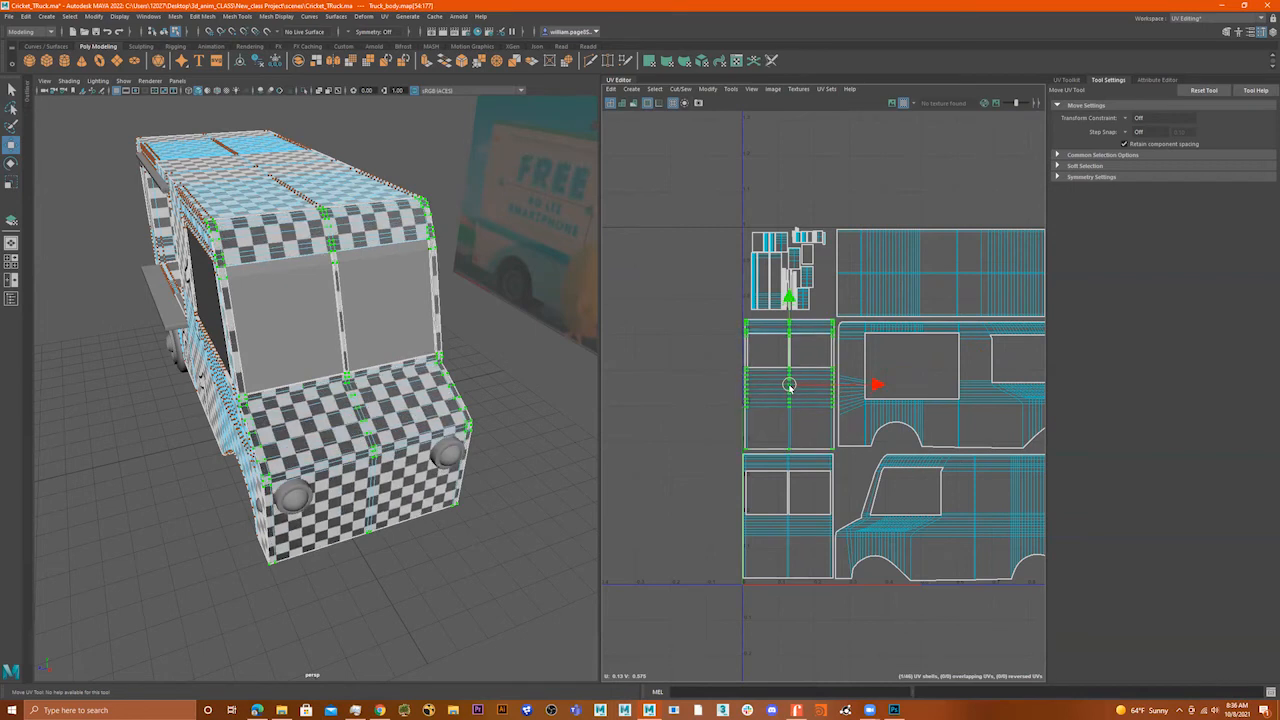
- Check the packed UV layout and the truck's checker pattern from the front and rear, and save the scene
scroll(789, 386, down, 2)
alt+middle_drag(821, 390, 726, 393)
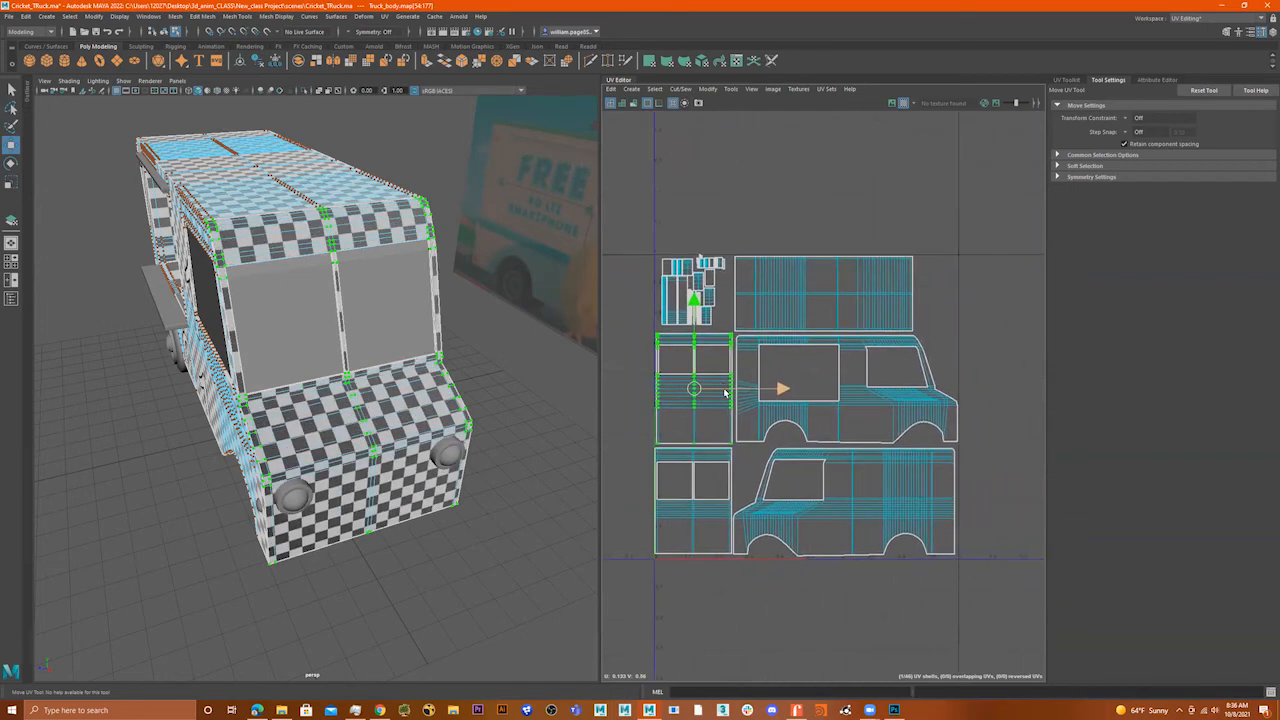
scroll(417, 290, down, 2)
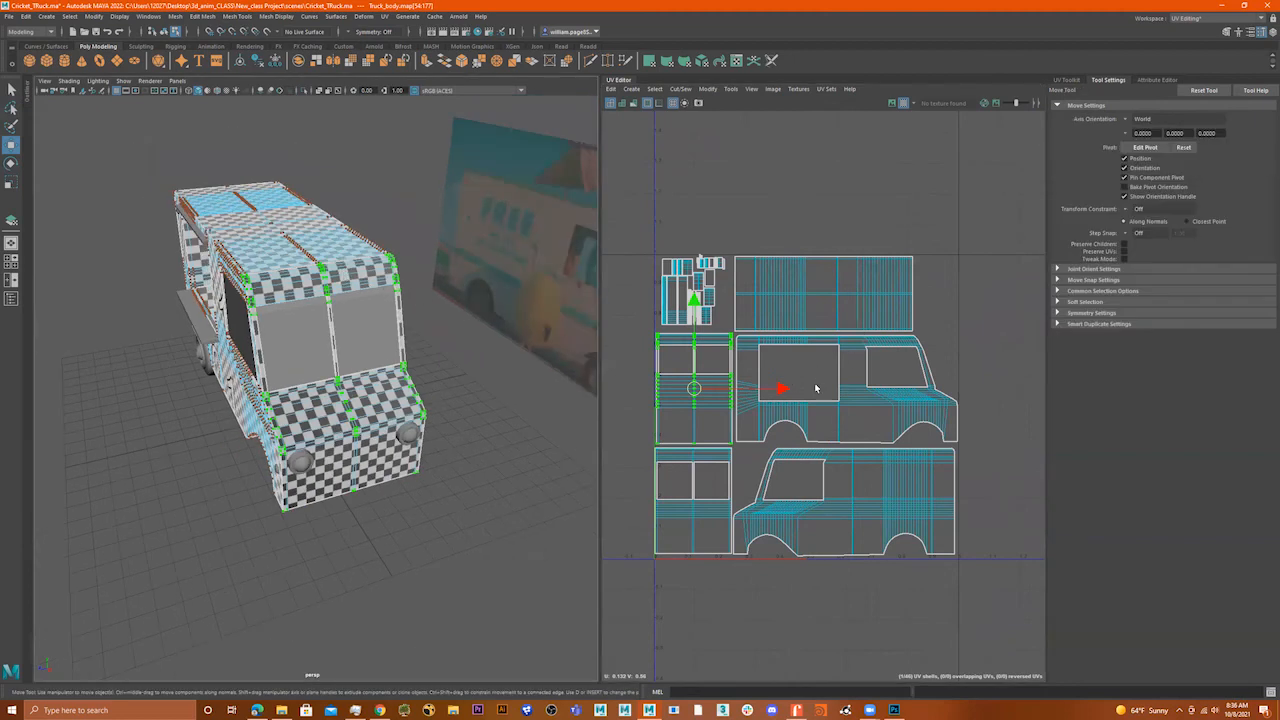
alt+drag(342, 312, 406, 332)
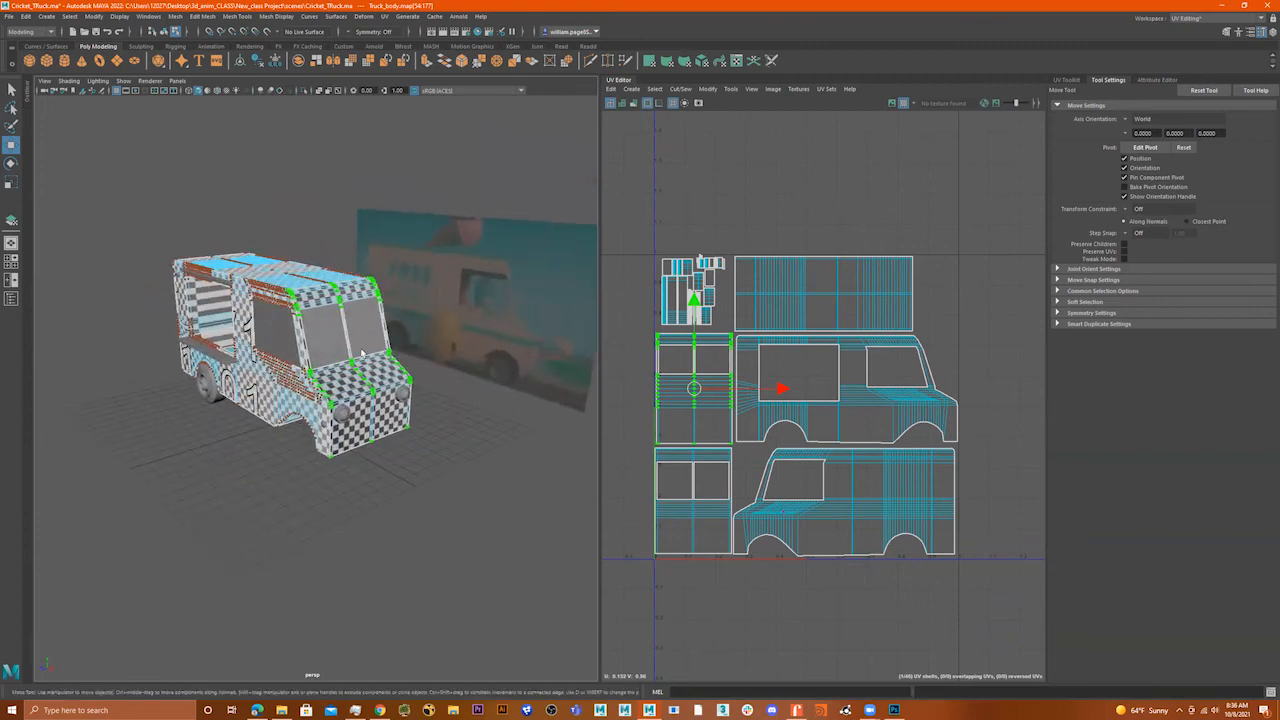
alt+drag(261, 259, 197, 388)
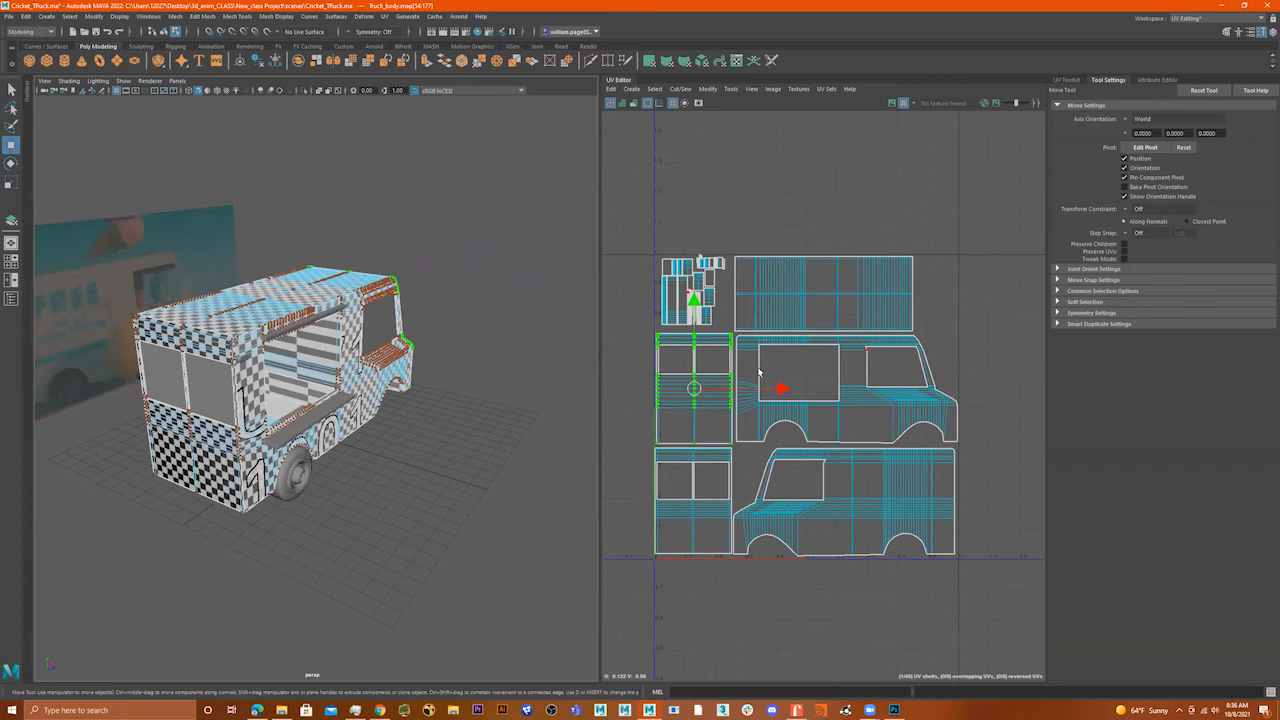
scroll(944, 368, down, 2)
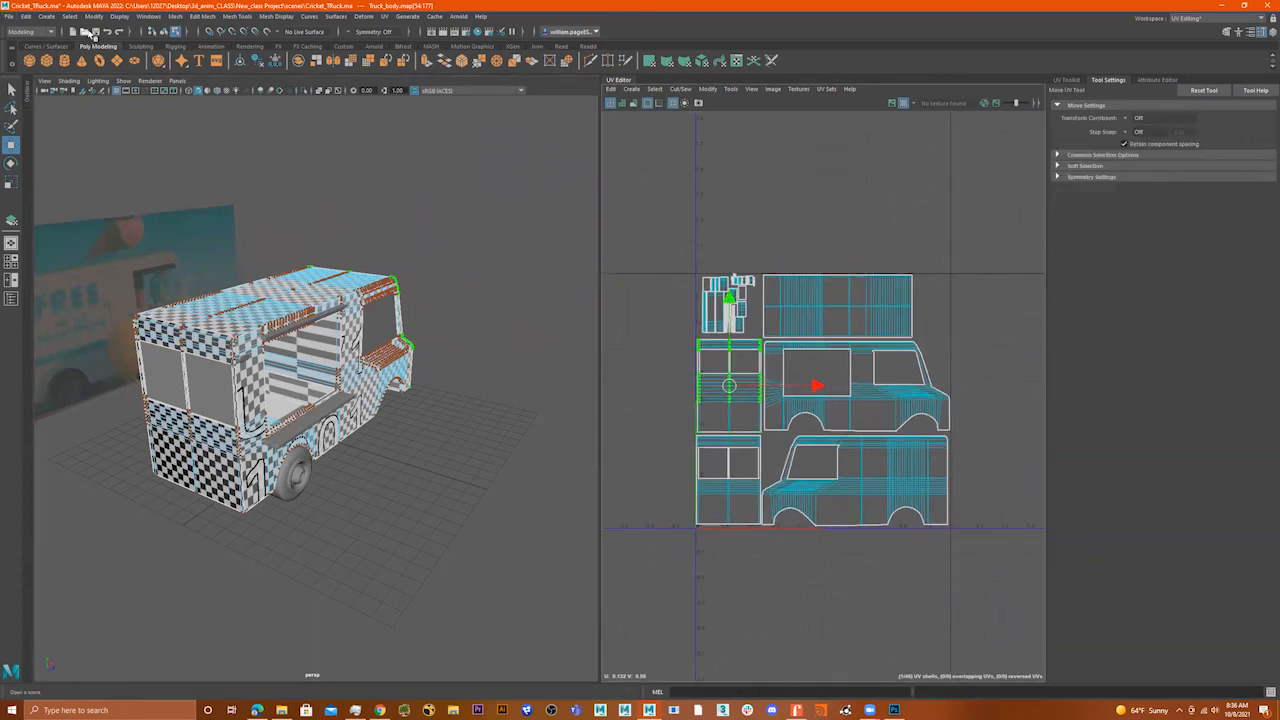
click(94, 32)
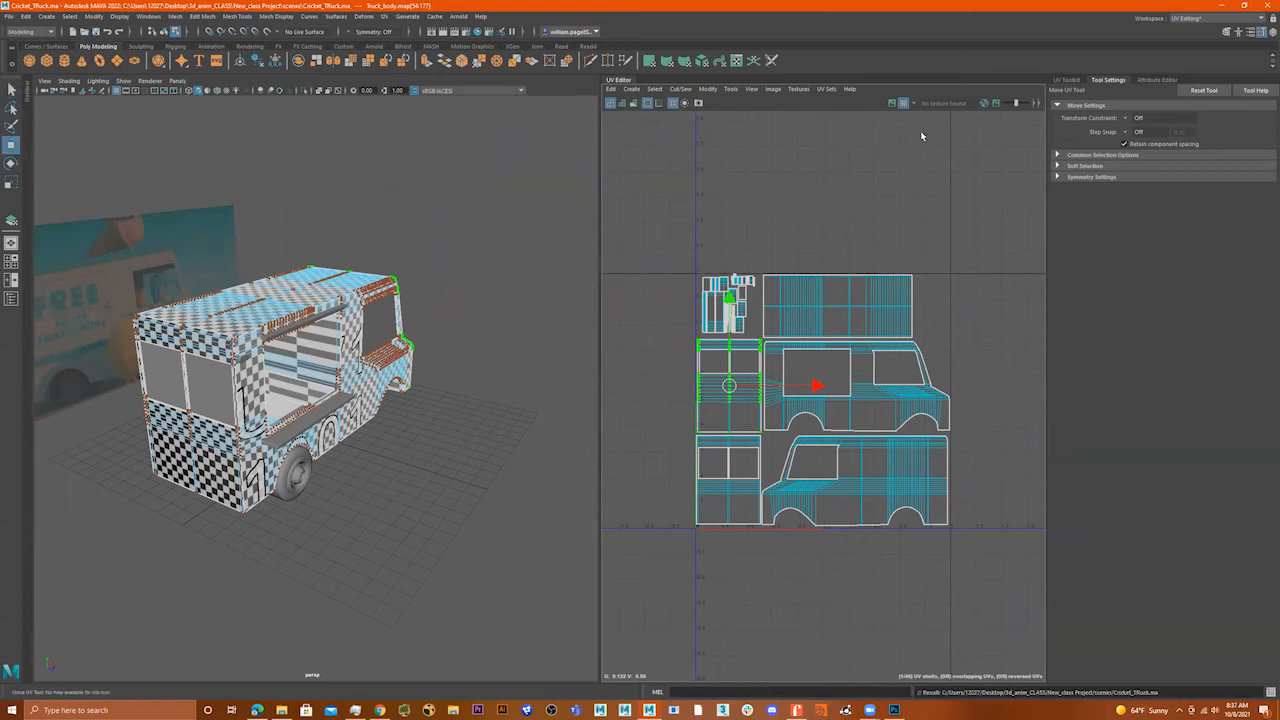
scroll(997, 306, down, 2)
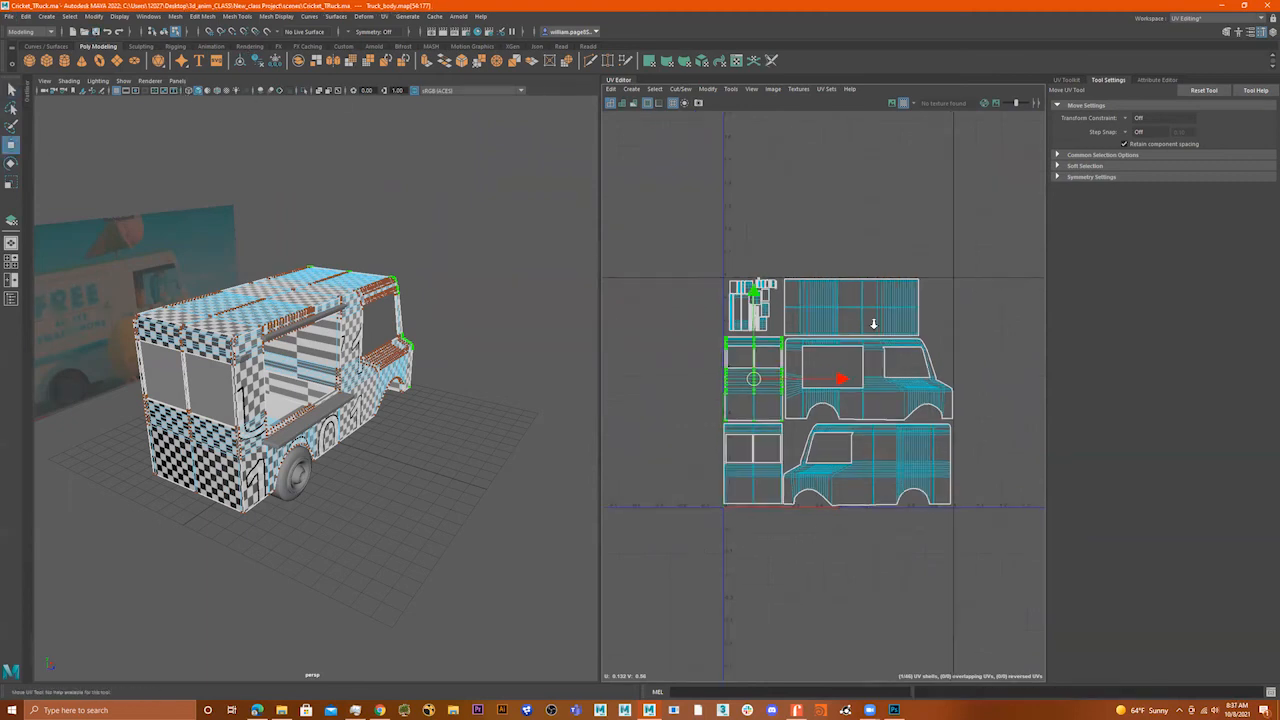
- Return to object mode, select the whole truck body, and open the UV Snapshot options for its layout
right_click(297, 300)
right_drag(304, 300, 345, 284)
click(496, 182)
click(298, 294)
alt+drag(512, 312, 360, 300)
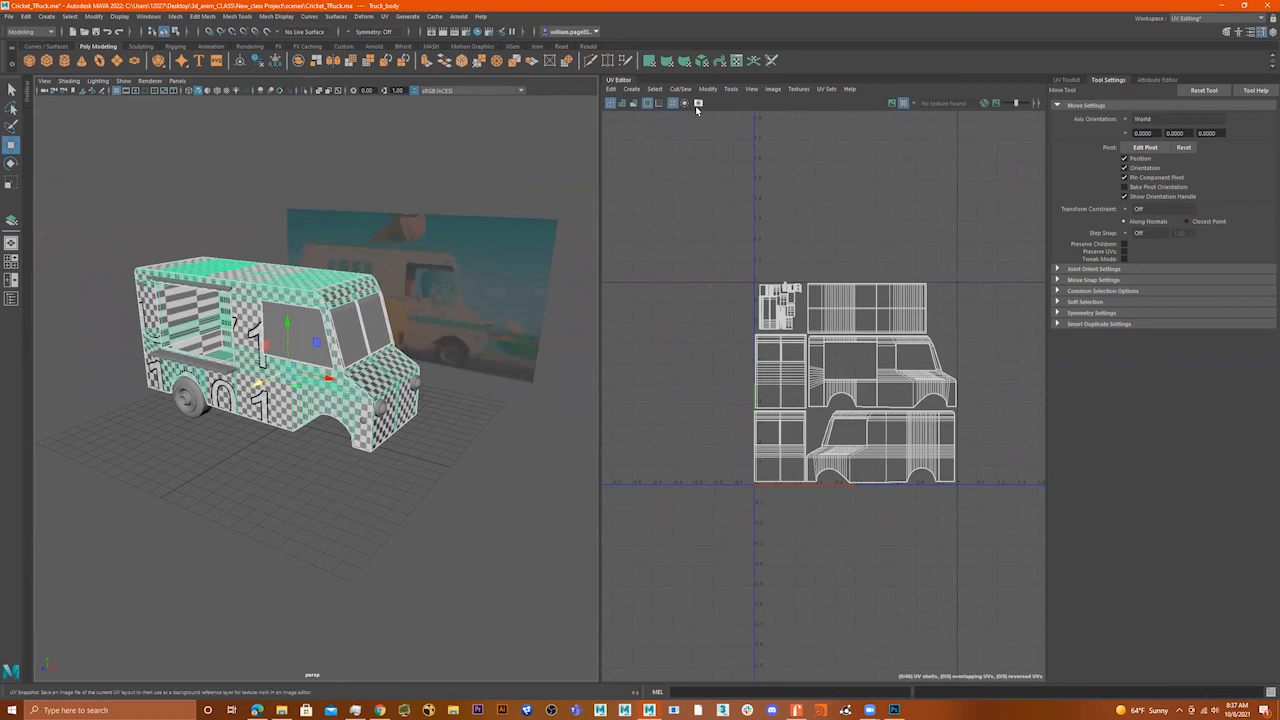
click(772, 89)
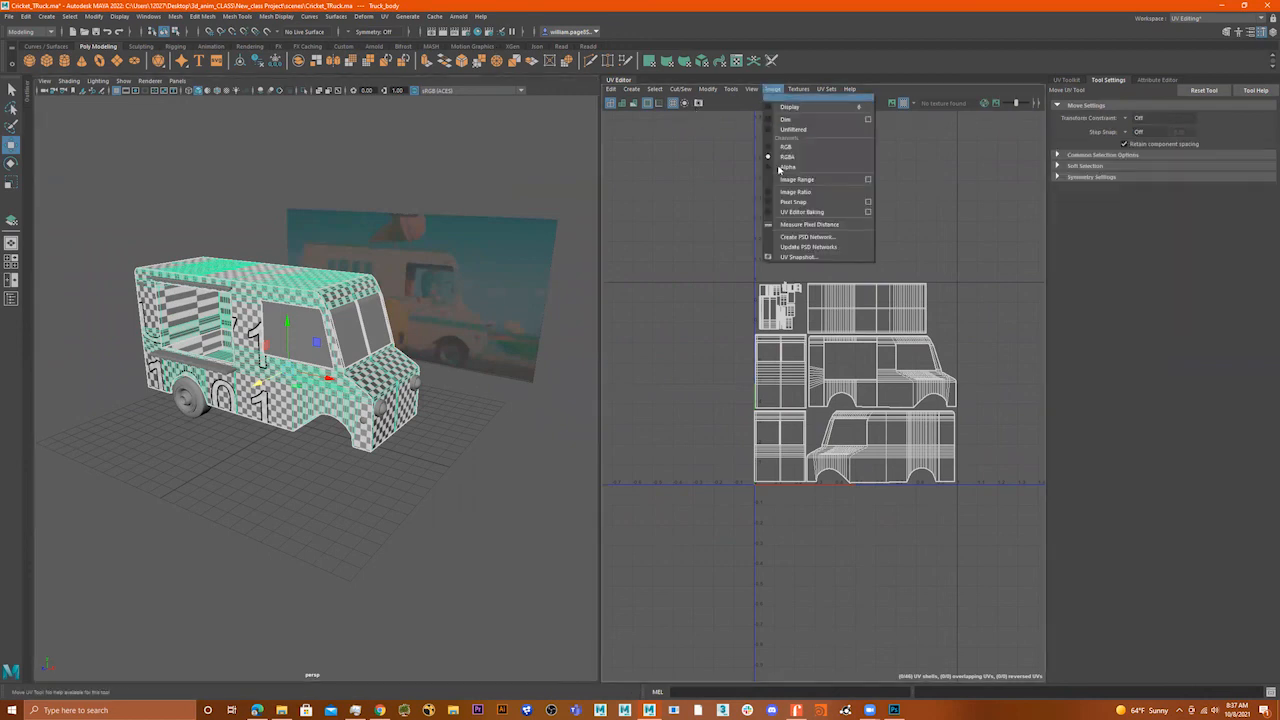
click(797, 257)
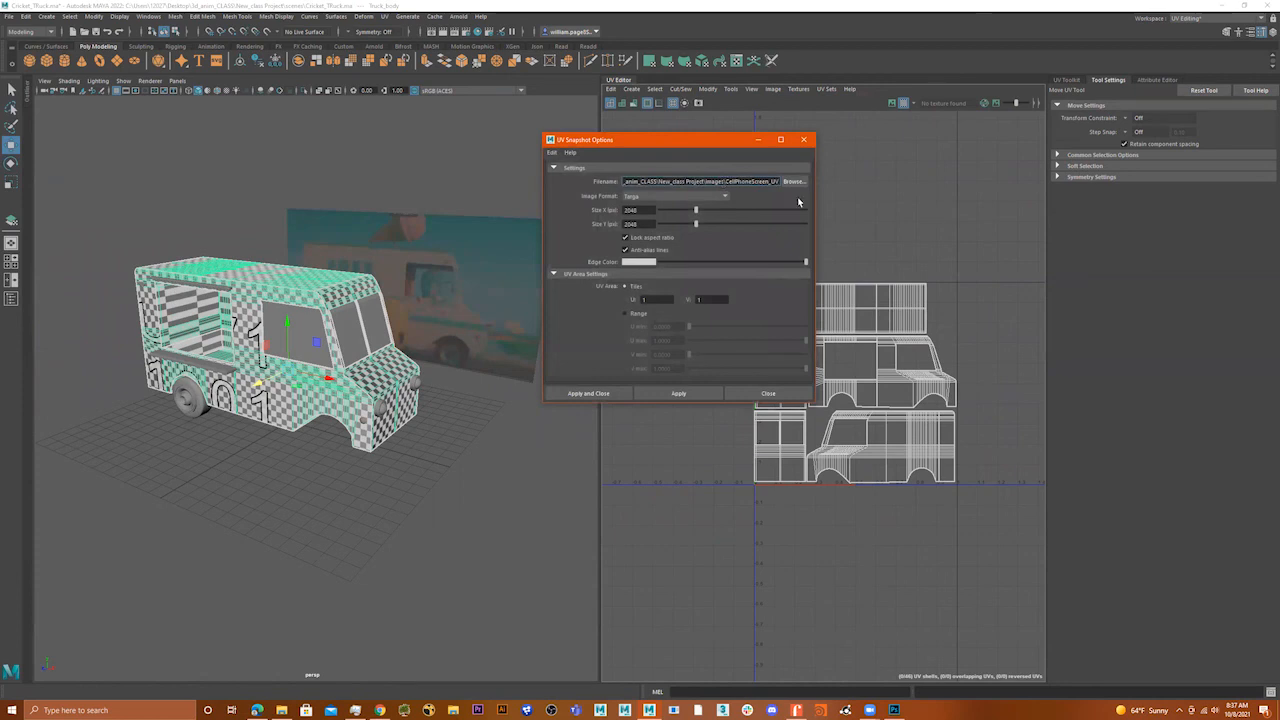
drag(816, 222, 932, 222)
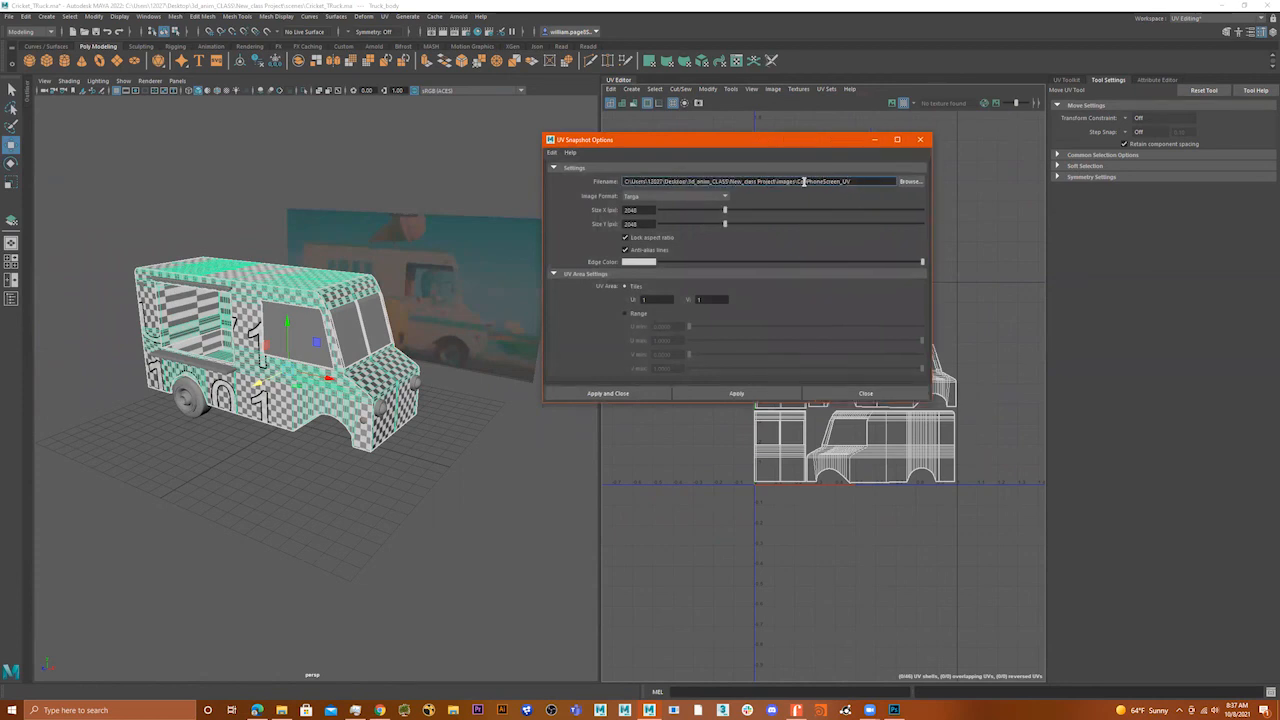
- Set the UV snapshot's file name to Truck_body_UV in the project's images folder
click(910, 181)
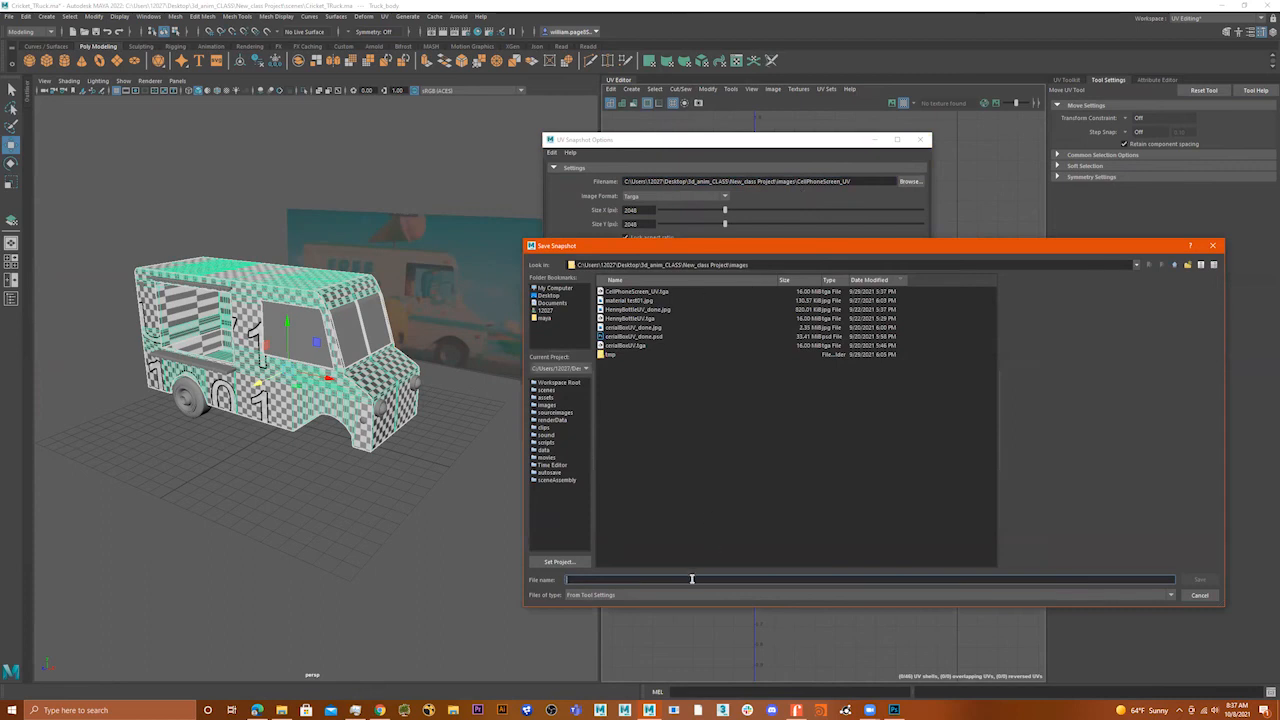
text(Truck_bod)
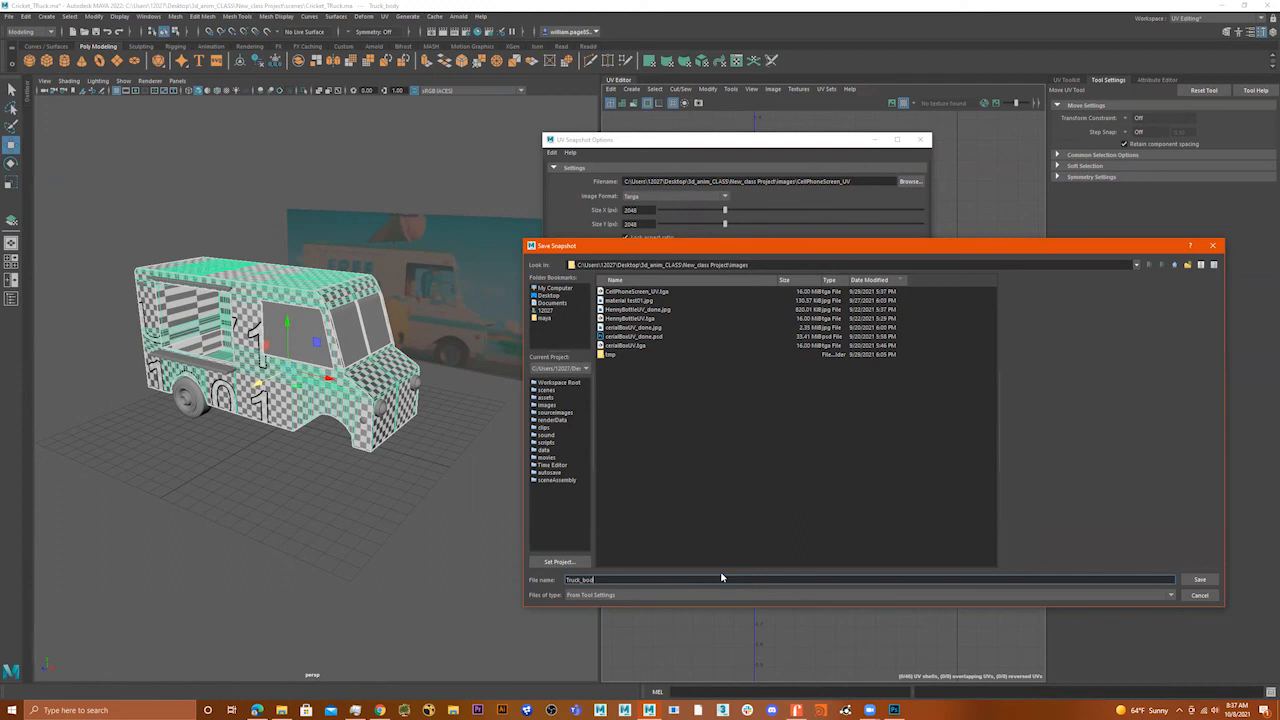
text(y_UV)
key(Left)
key(Left)
key(Left)
key(Left)
key(Left)
key(Left)
key(Left)
key(BackSpace)
text(_)
click(1198, 580)
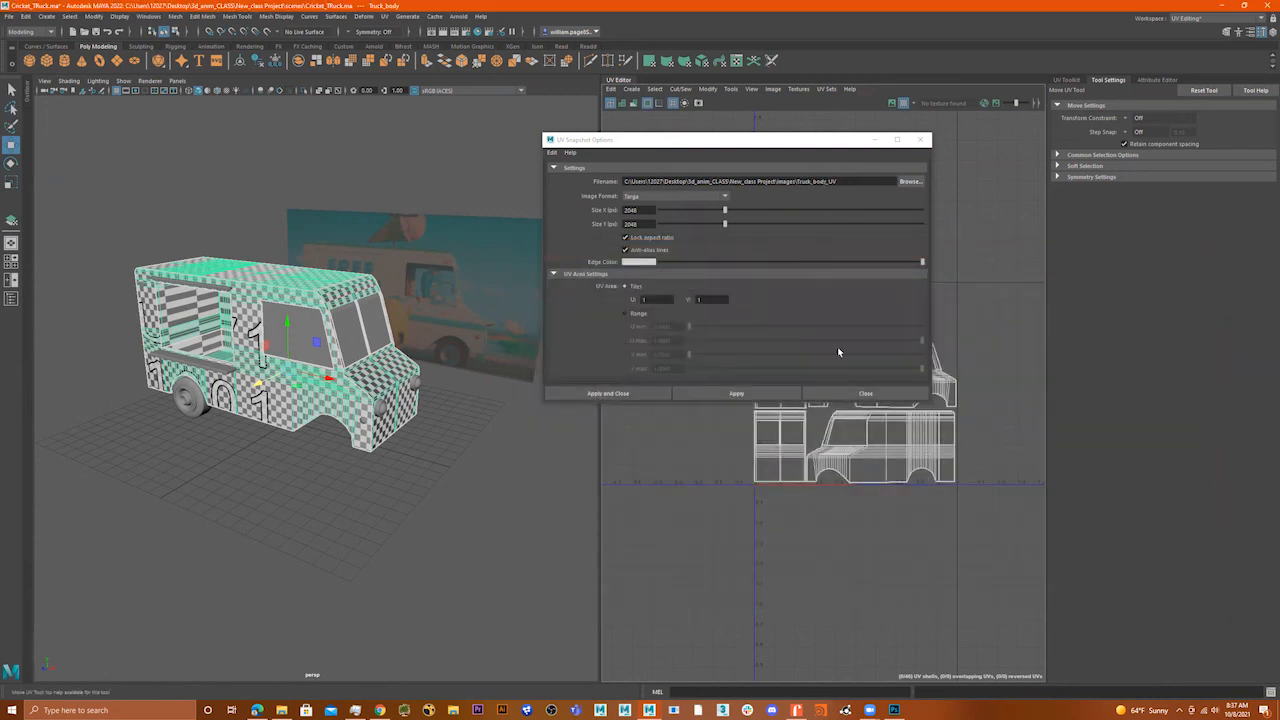
- Export the truck body's UV snapshot as a 2048 × 2048 px Targa image and close the snapshot options
click(643, 197)
click(643, 197)
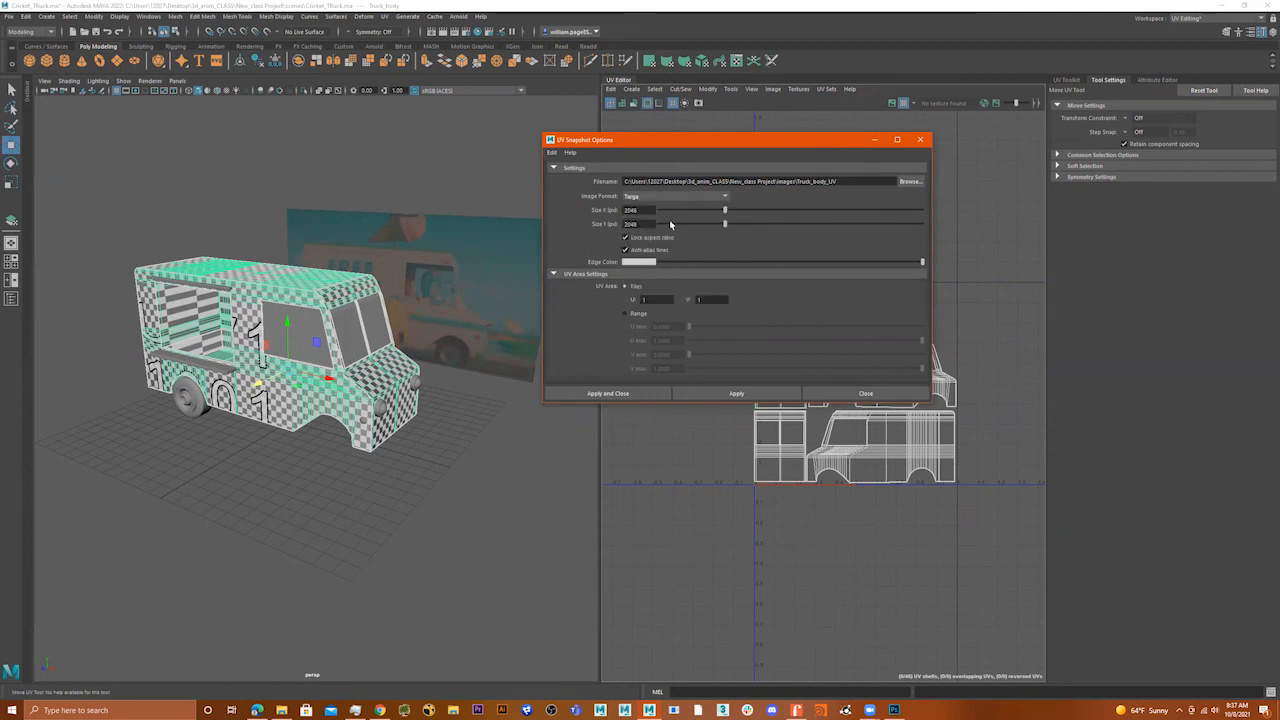
click(625, 393)
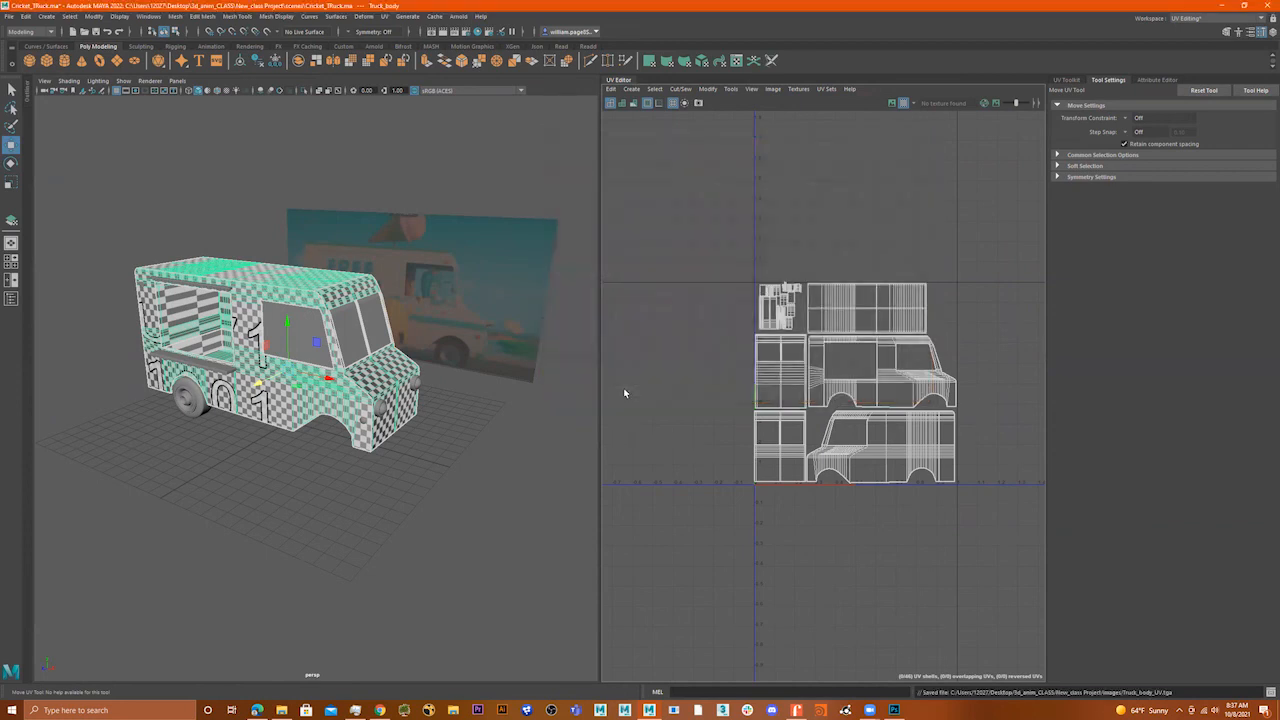
alt+drag(366, 373, 450, 372)
key(w)
alt+drag(417, 446, 380, 444)
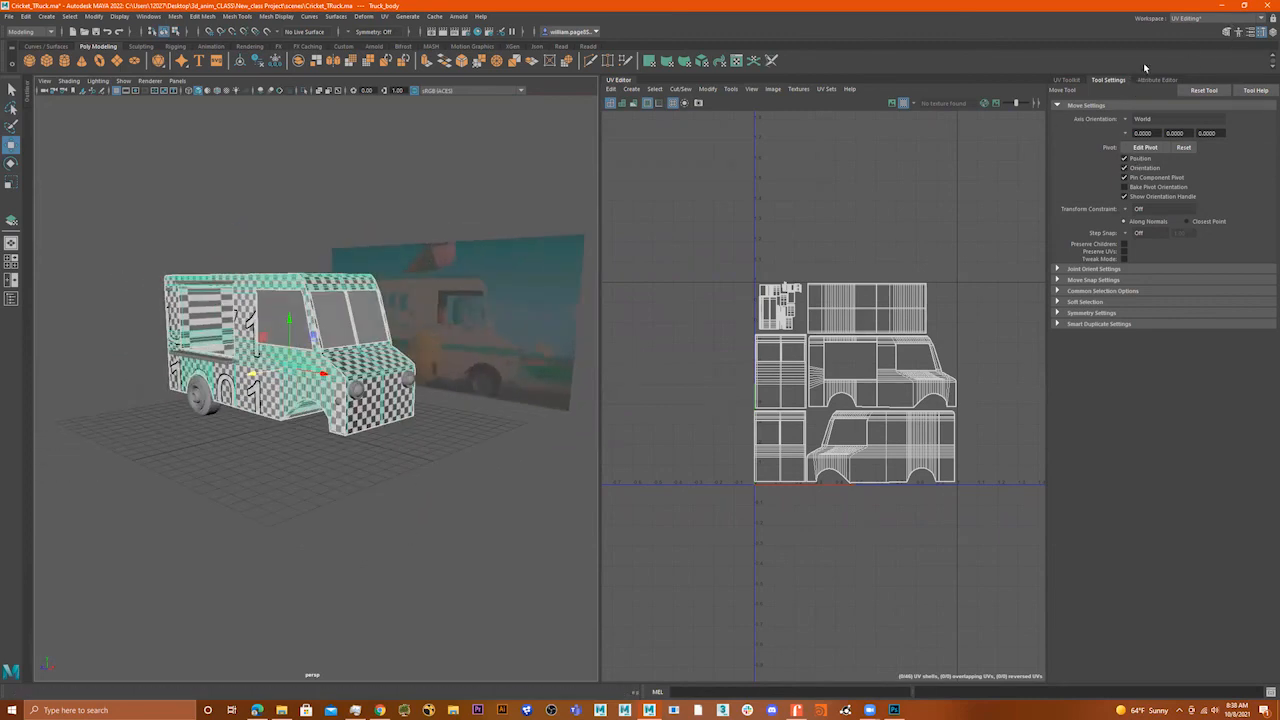